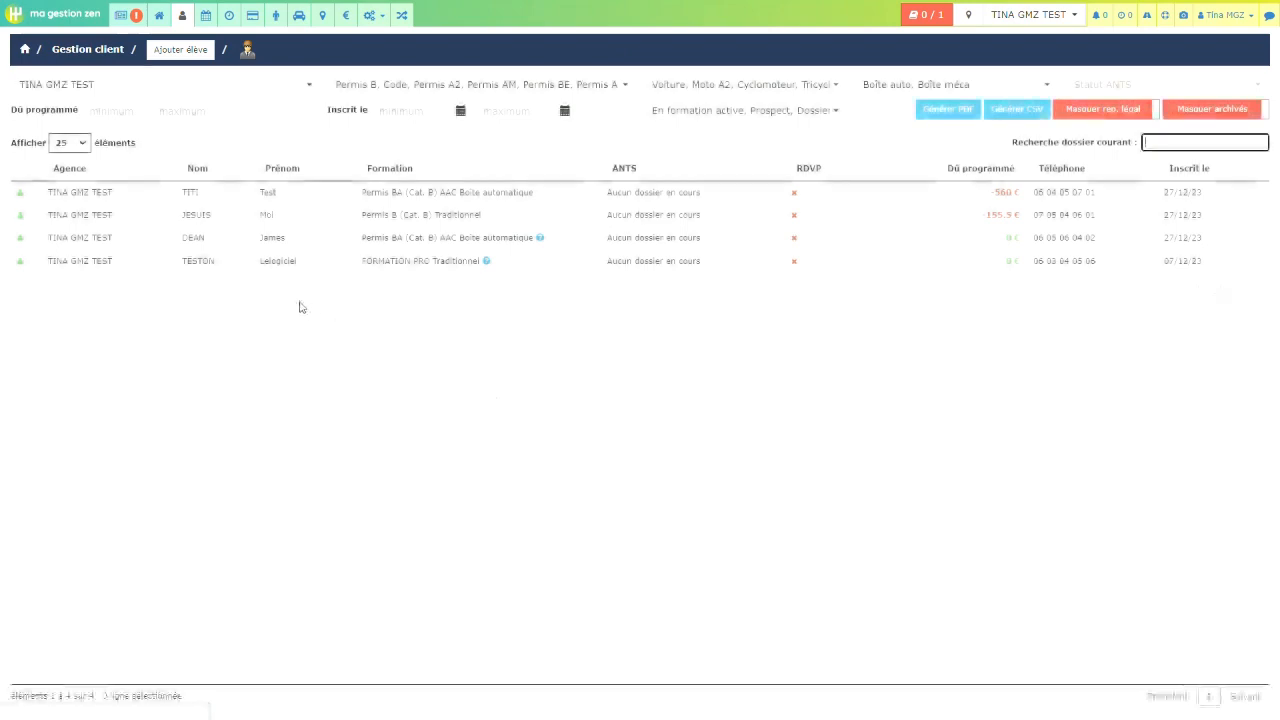
# Step: Open the TESTON student's training file on Achats/Règlements, then minimize it back to the client list
pyautogui.doubleClick(278, 260)
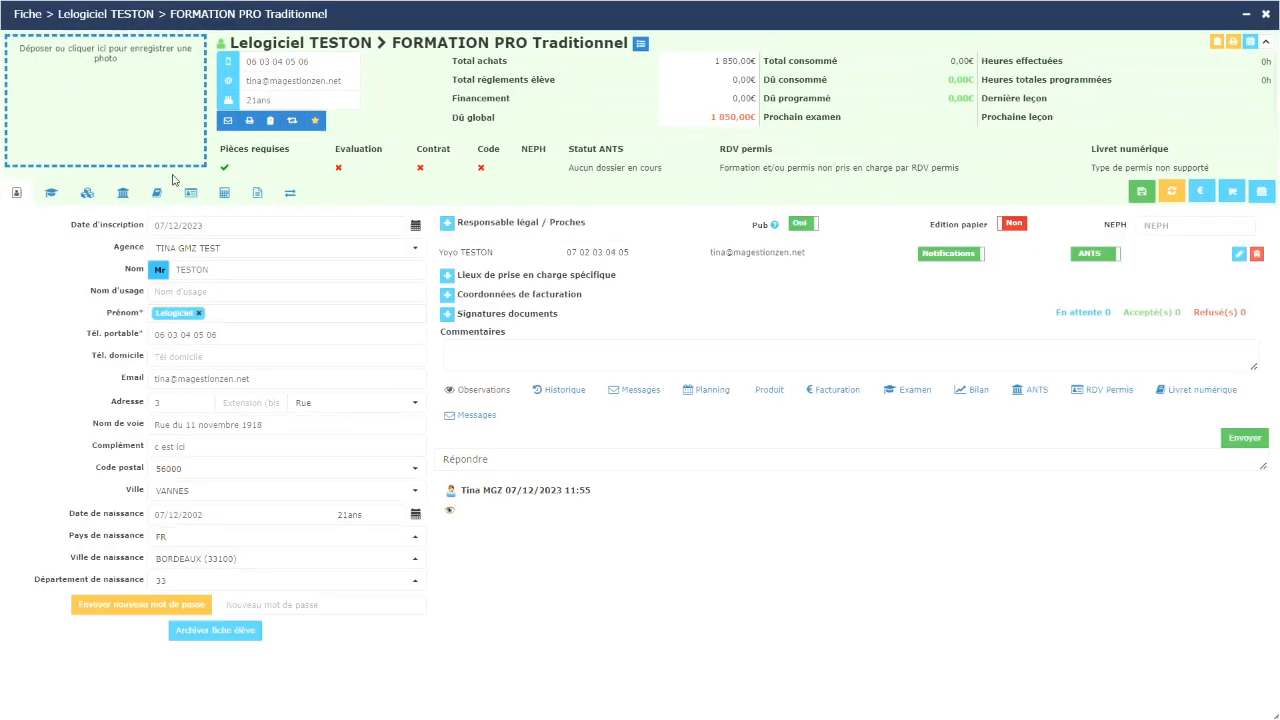
pyautogui.click(191, 193)
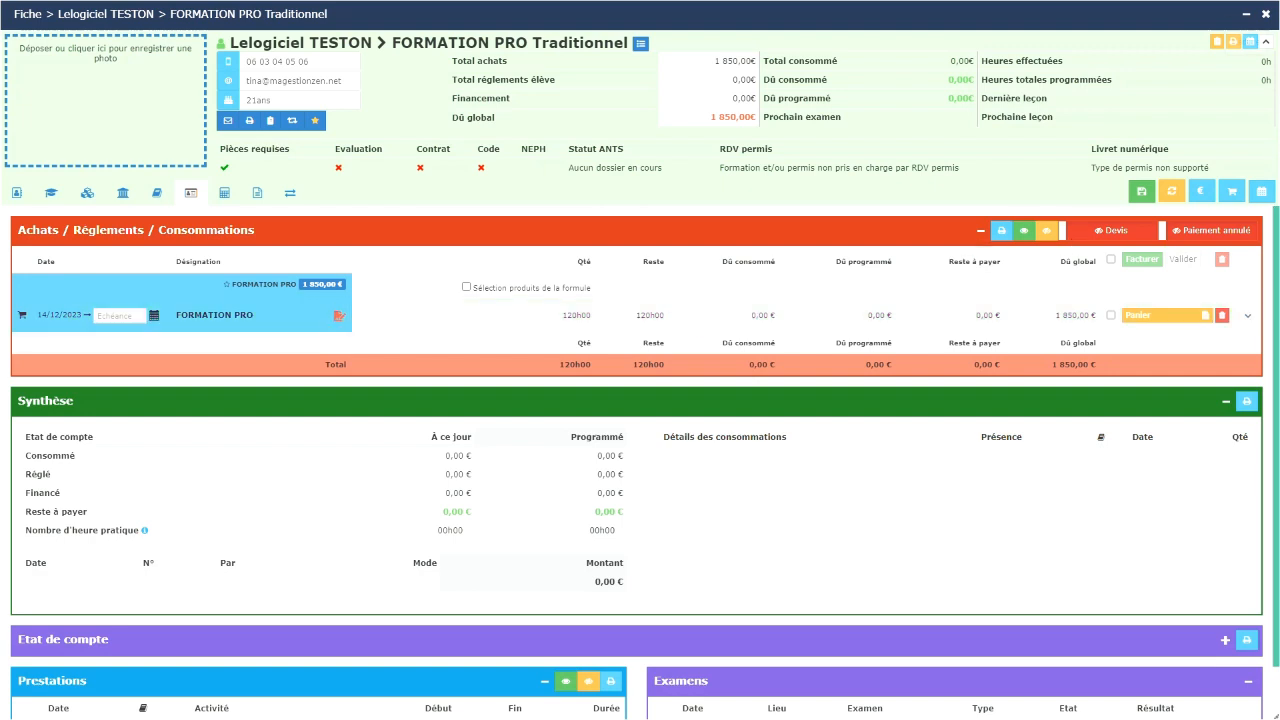
pyautogui.click(1248, 16)
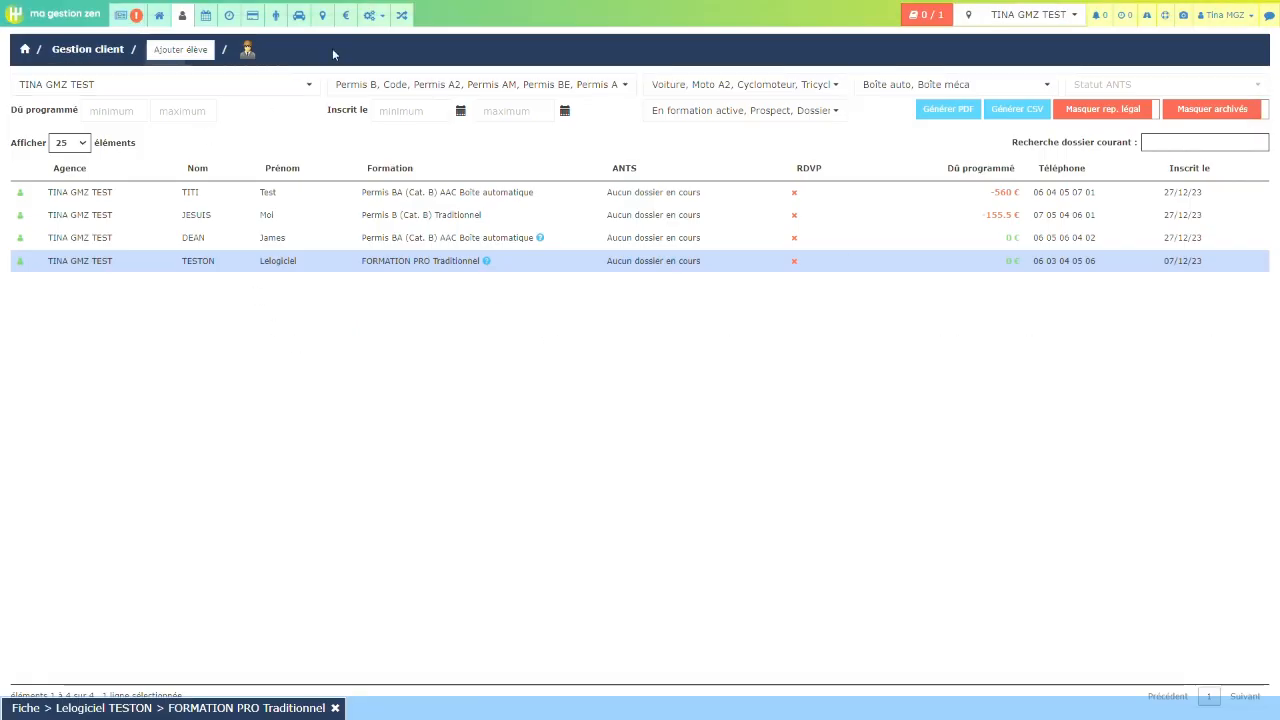
# Step: Create a new funder named EDOF with type Caisse de financement
pyautogui.click(345, 17)
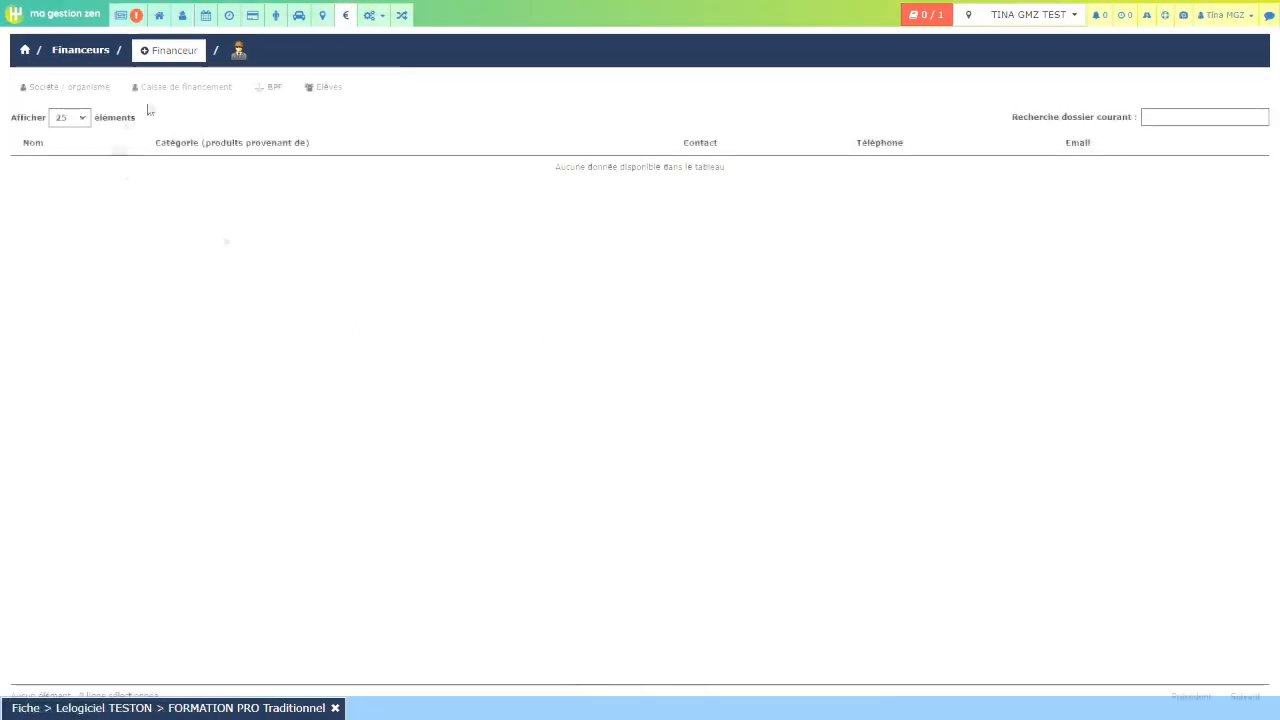
pyautogui.click(170, 50)
pyautogui.click(581, 124)
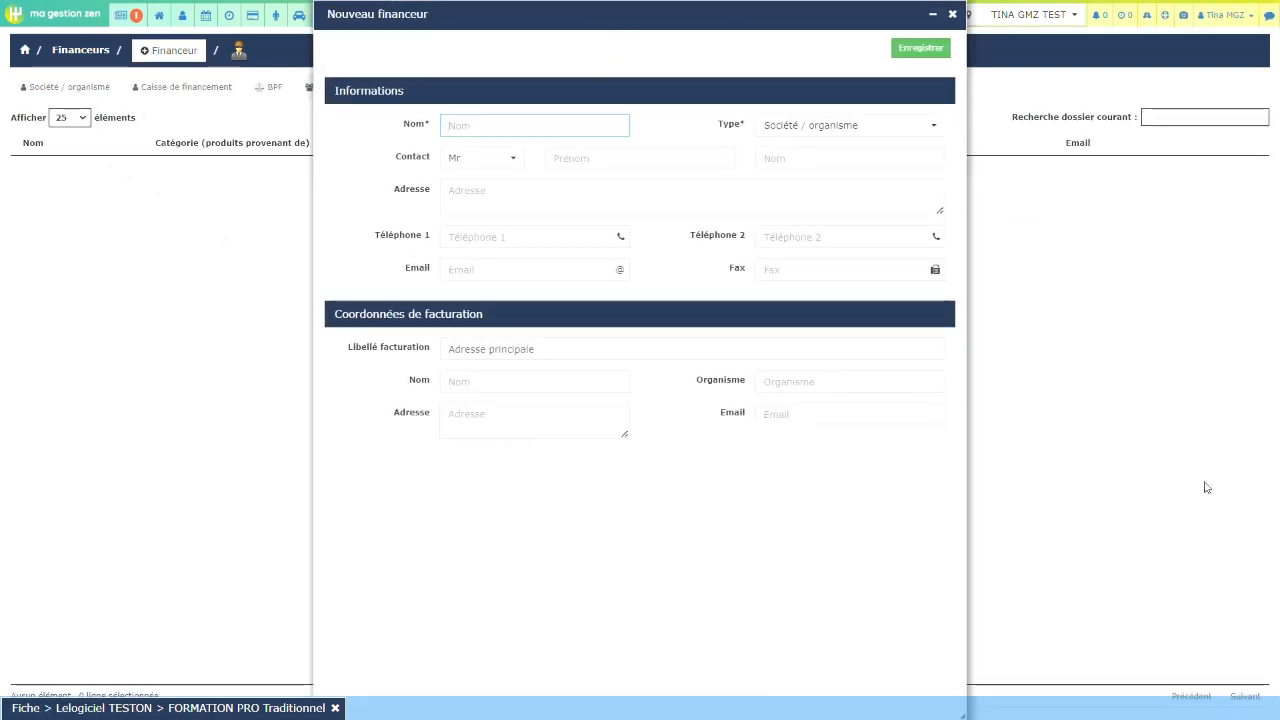
pyautogui.press('capslock')
pyautogui.write('EDOF')
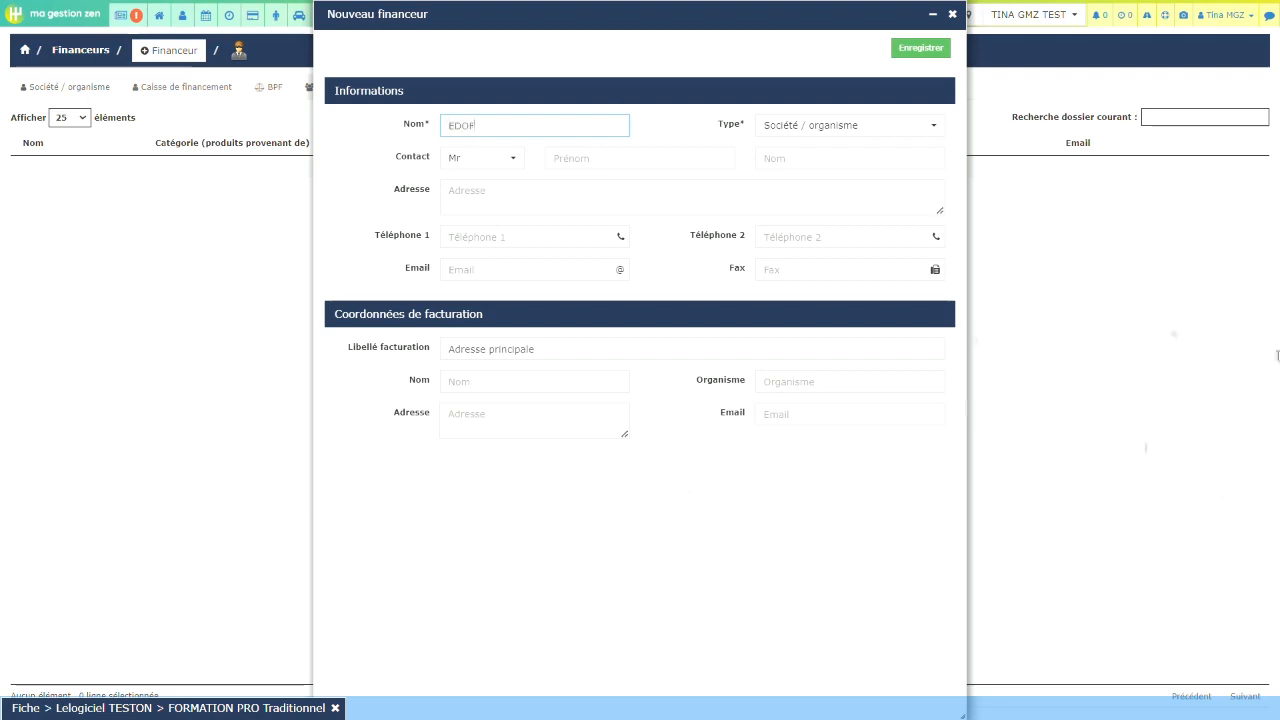
pyautogui.click(922, 131)
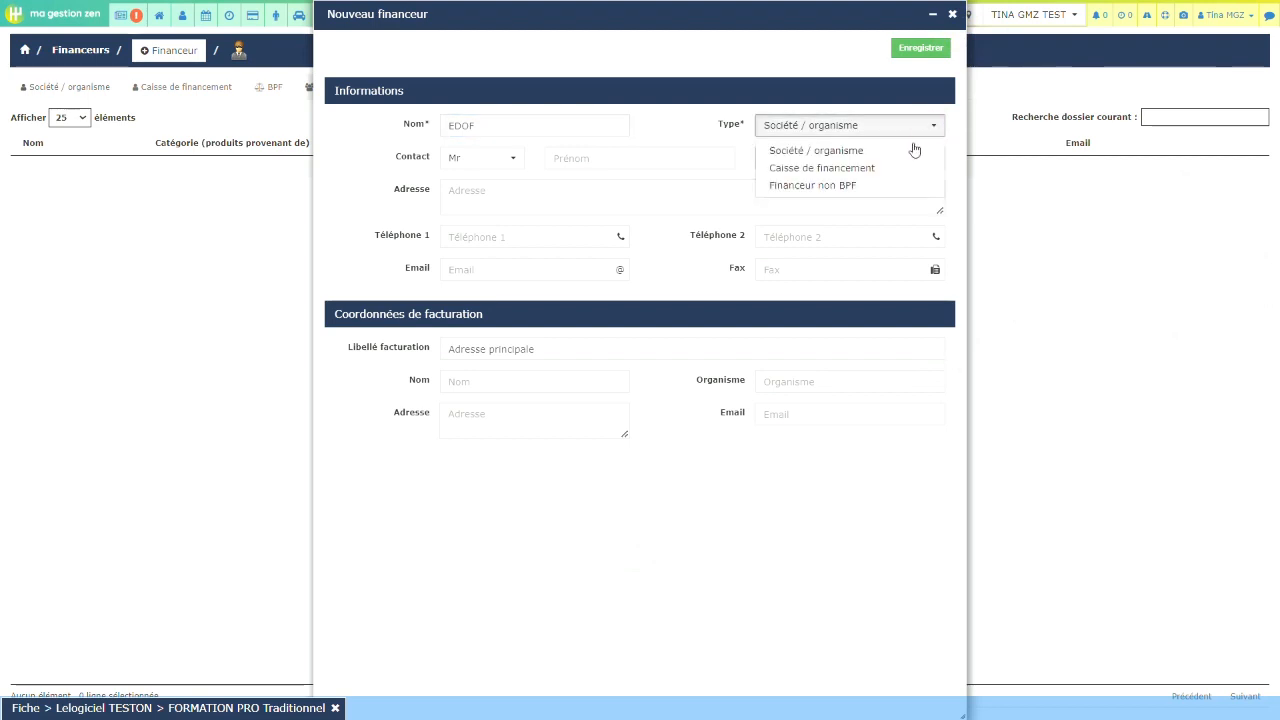
pyautogui.click(880, 169)
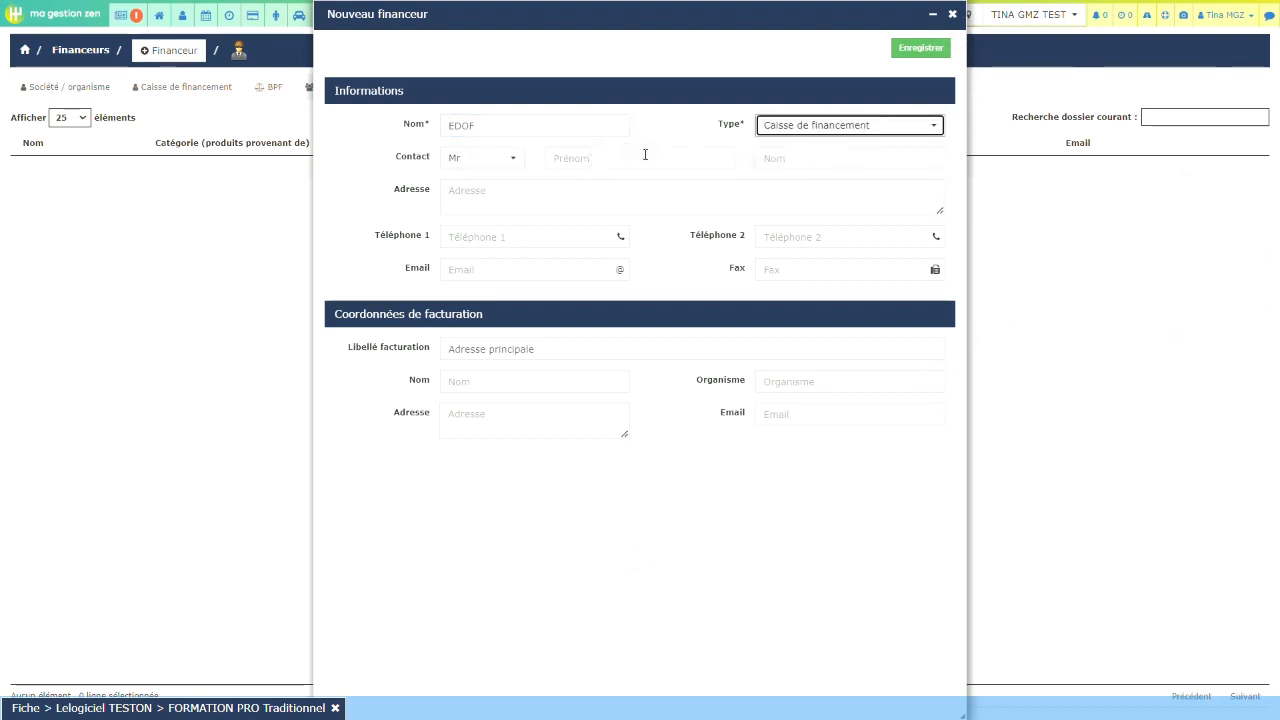
# Step: Enter EDOF's address as Rue des prêts 75000 PARIS, correcting the spelling of prêts
pyautogui.click(608, 158)
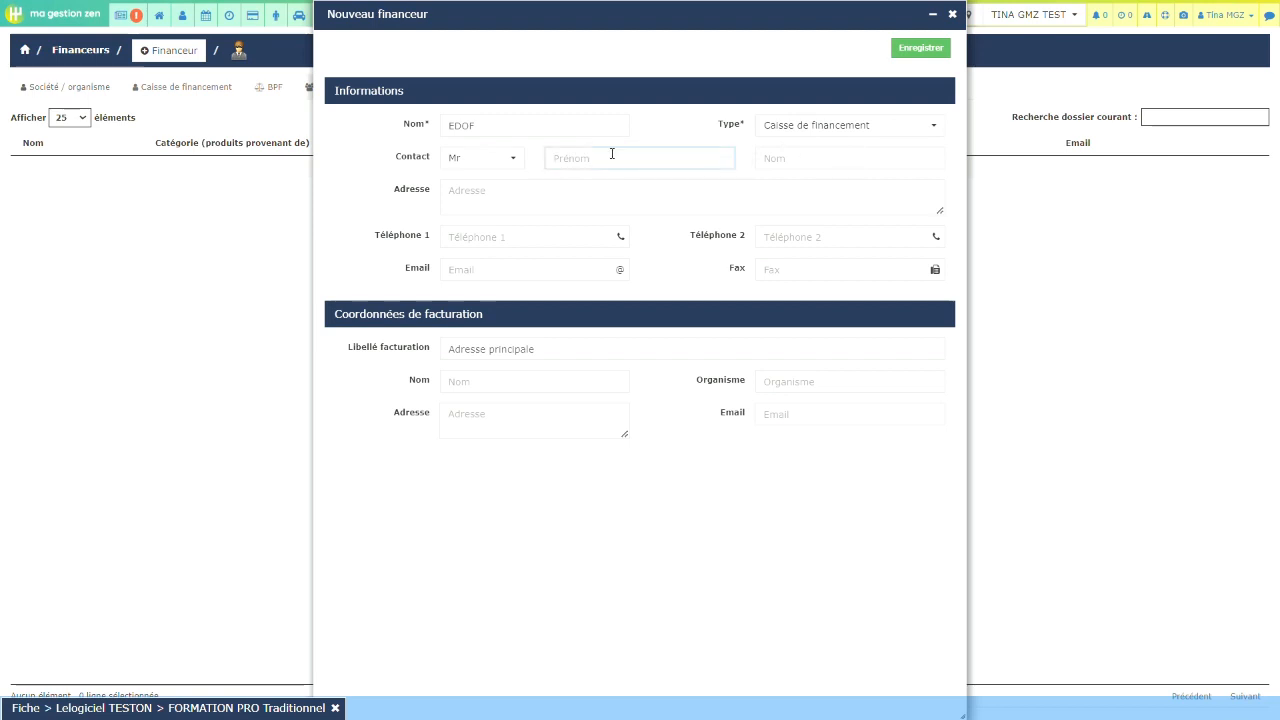
pyautogui.click(547, 192)
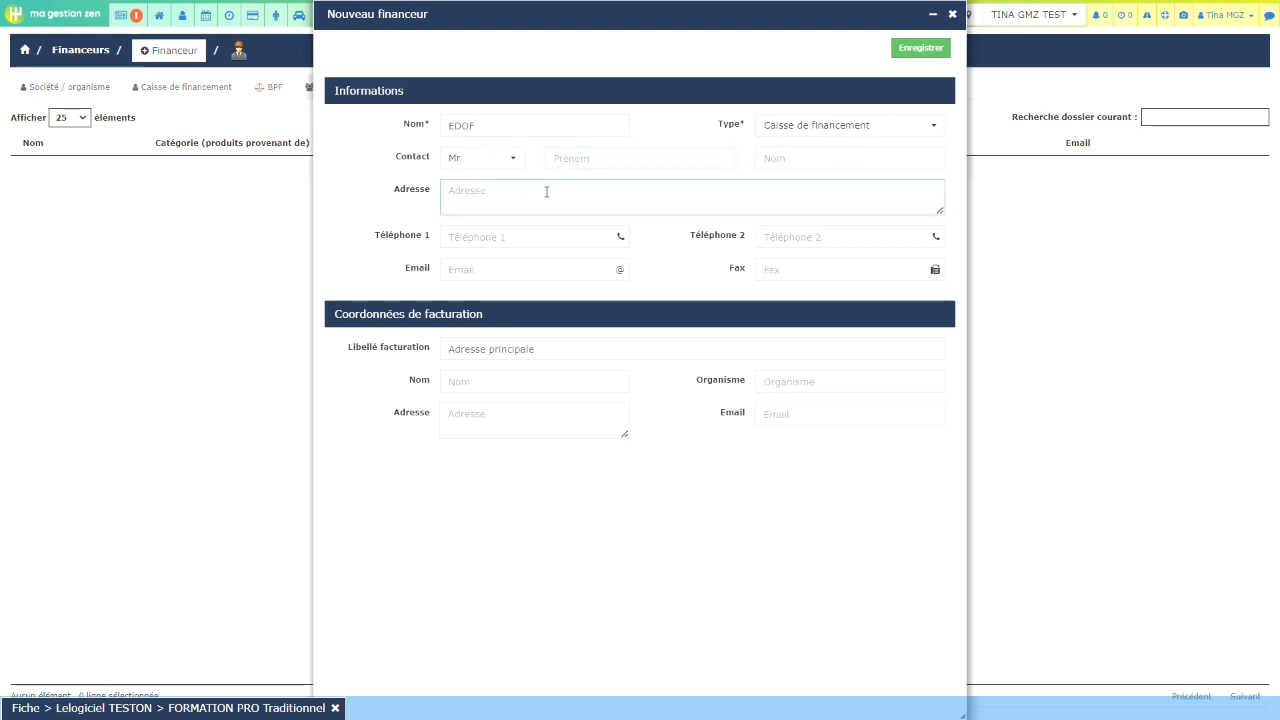
pyautogui.write('Rue')
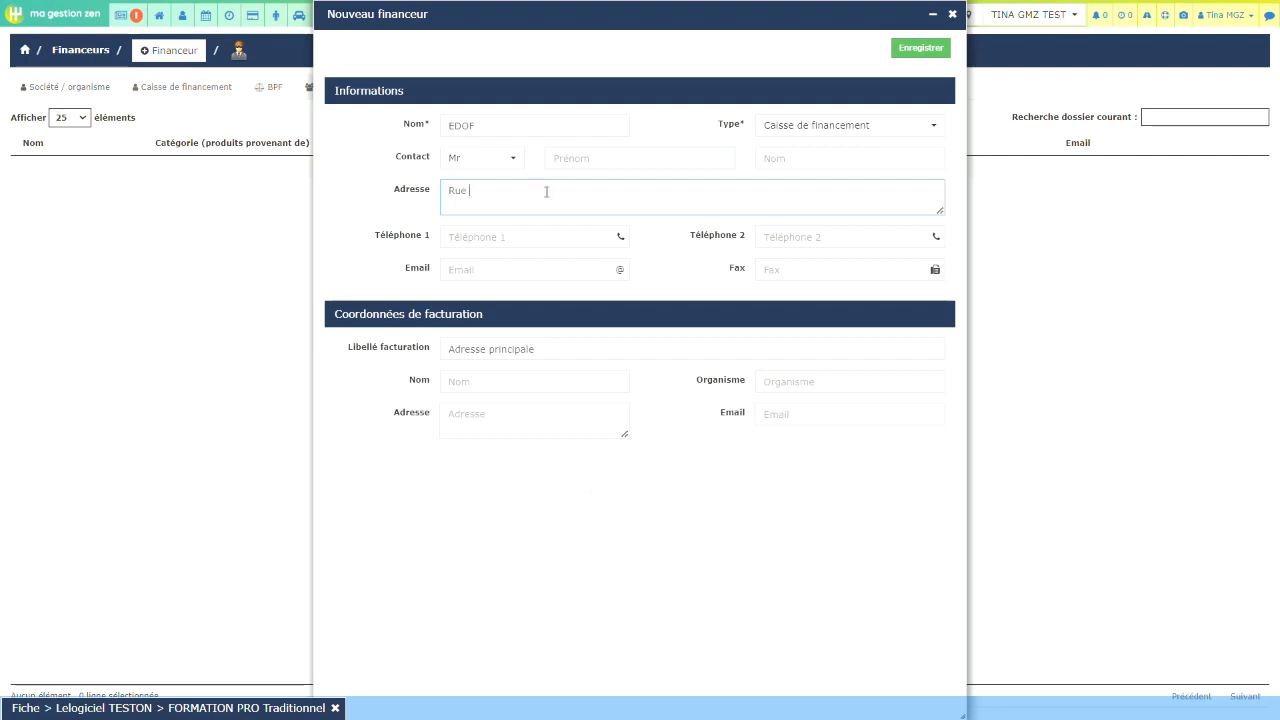
pyautogui.write('des prets 75000')
pyautogui.press('capslock')
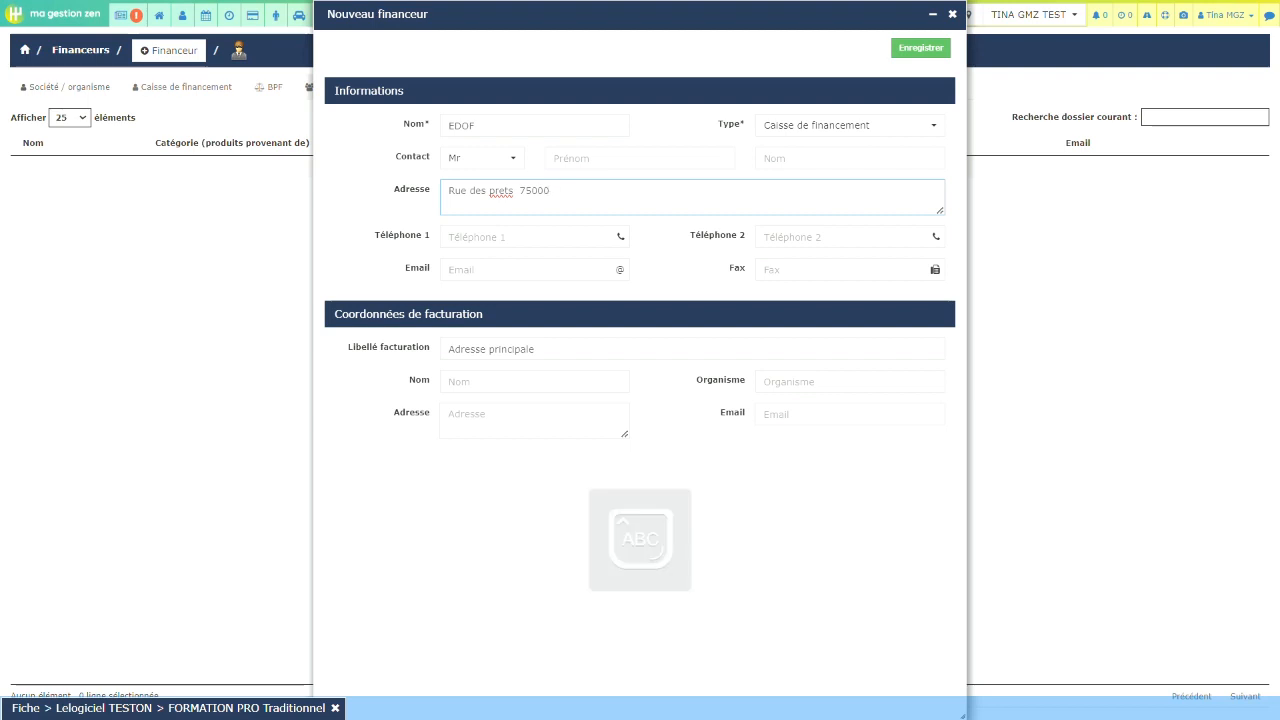
pyautogui.write('PARIS')
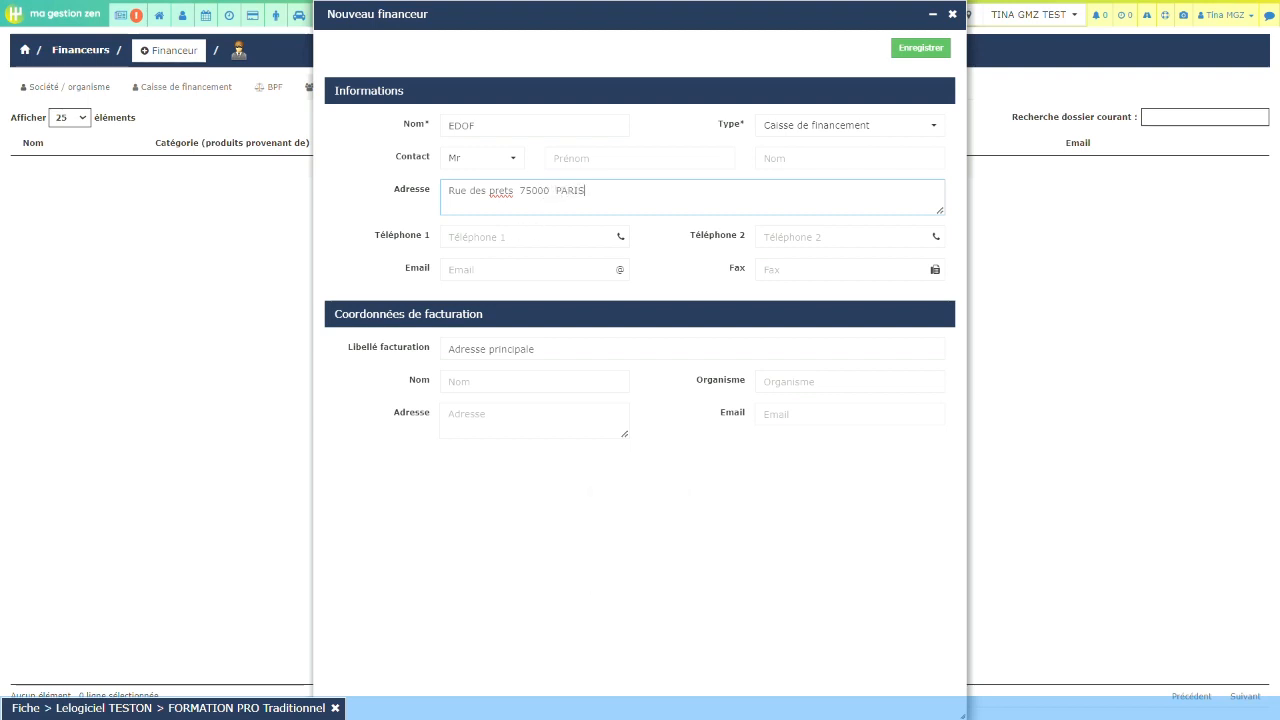
pyautogui.doubleClick(502, 191)
pyautogui.rightClick(502, 191)
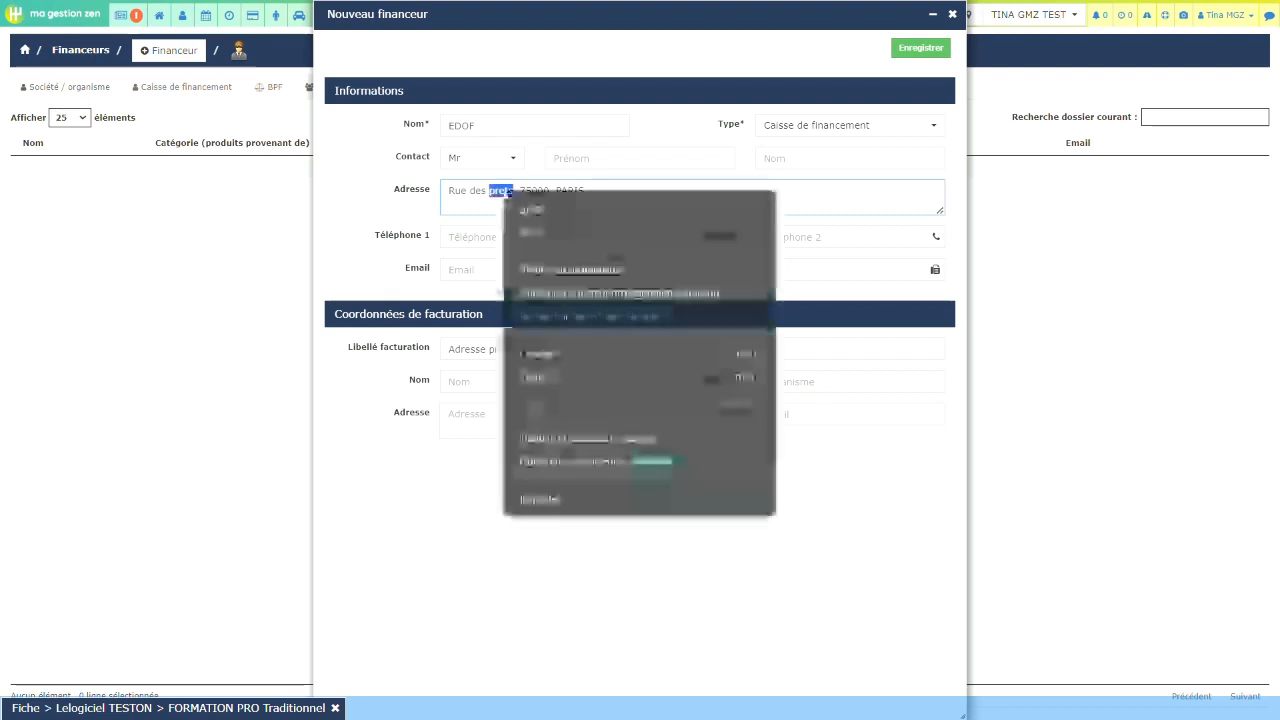
pyautogui.click(545, 268)
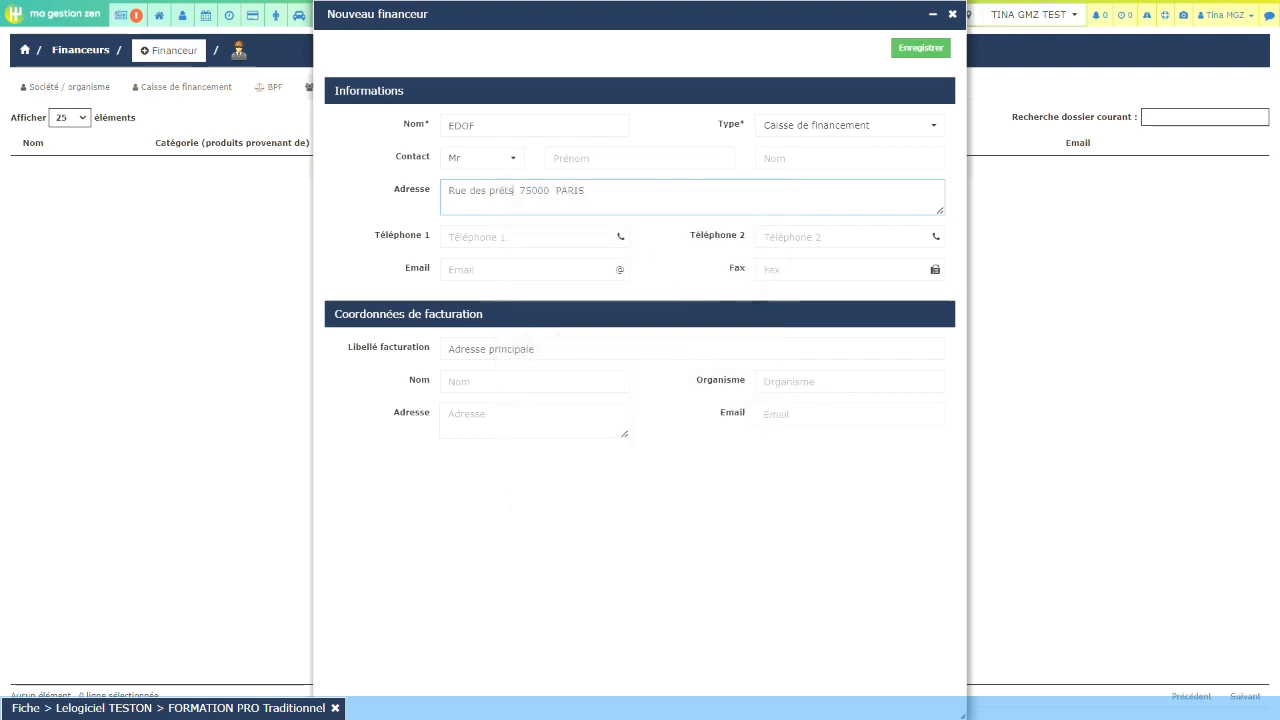
pyautogui.click(541, 272)
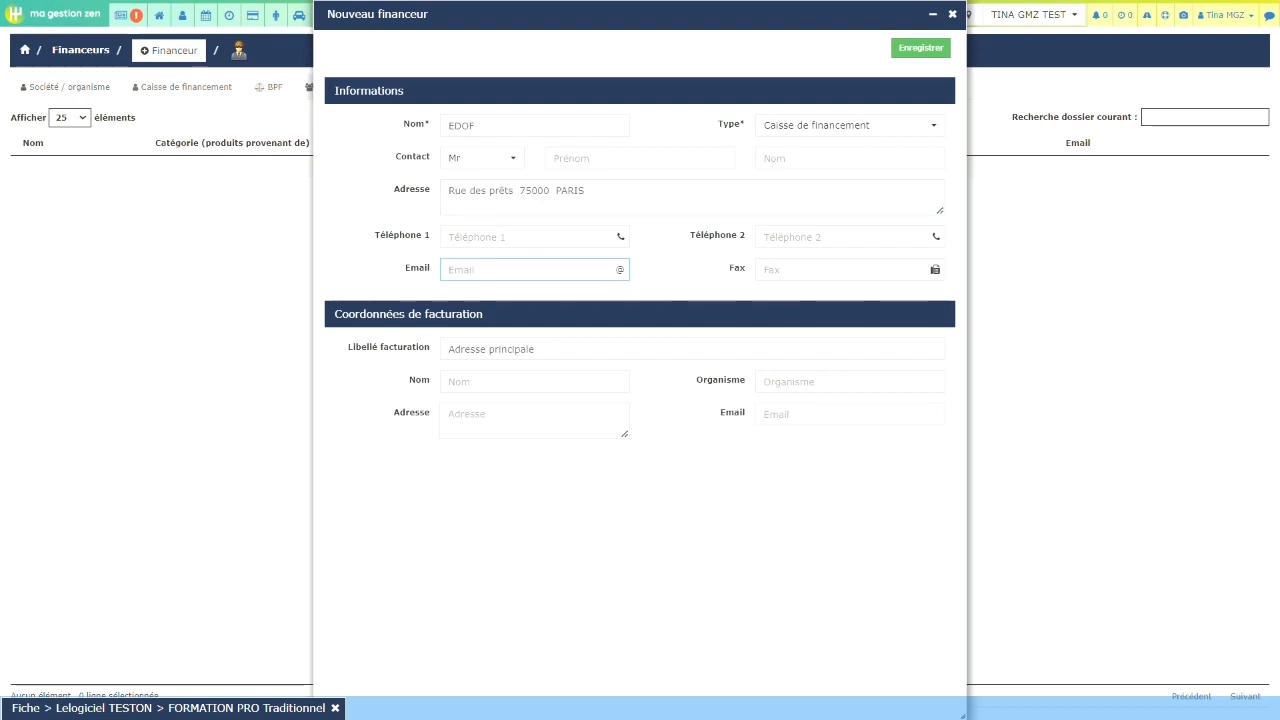
# Step: Fill in EDOF's first phone number and the funder's e-mail address
pyautogui.click(521, 234)
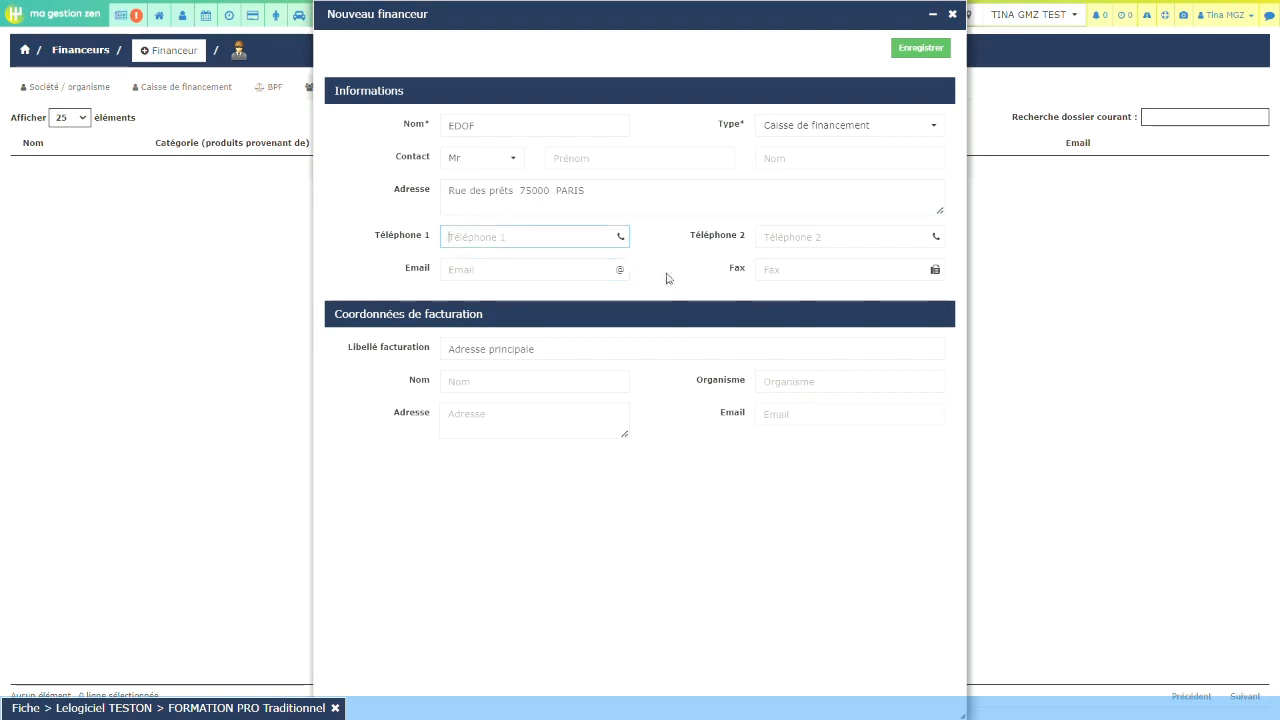
pyautogui.click(547, 270)
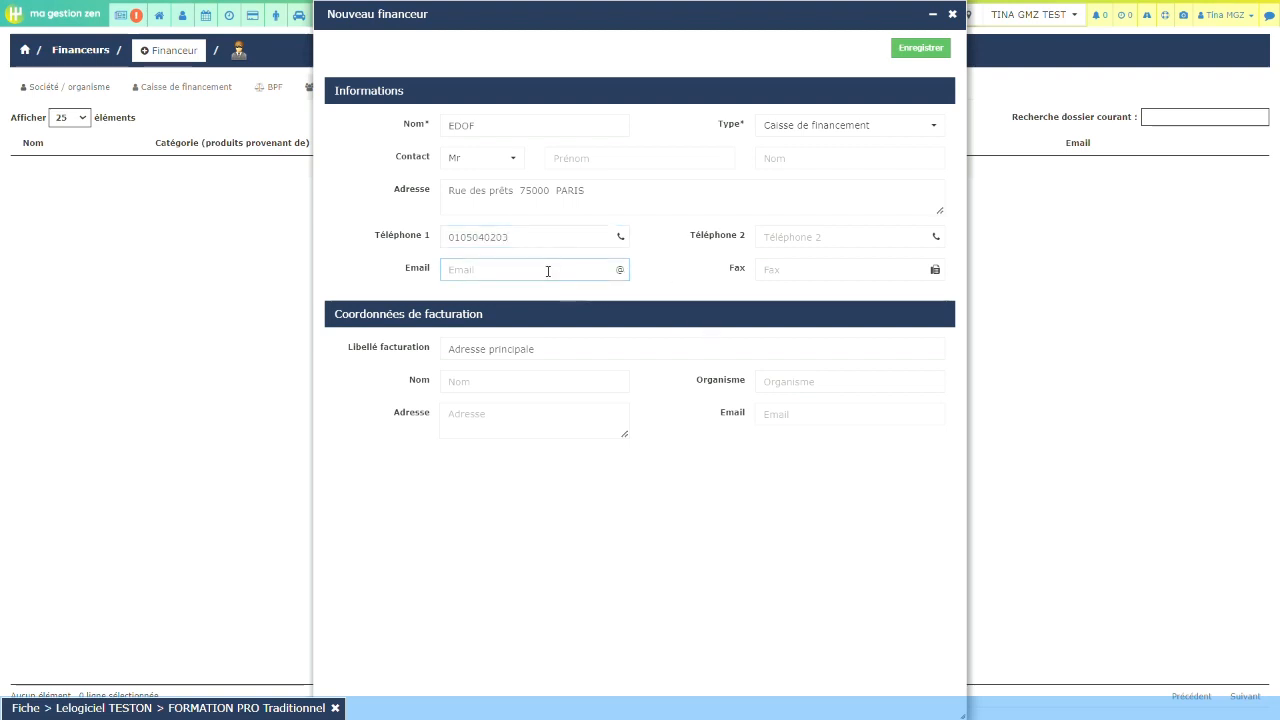
pyautogui.press('capslock')
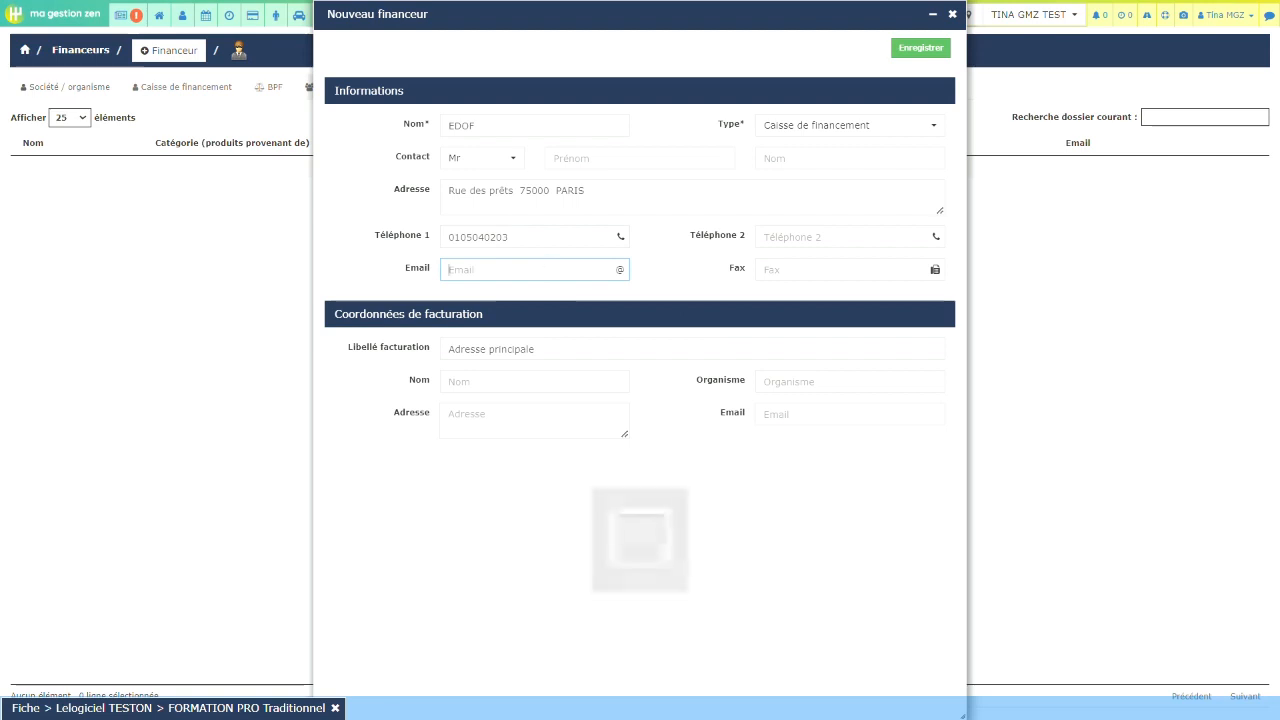
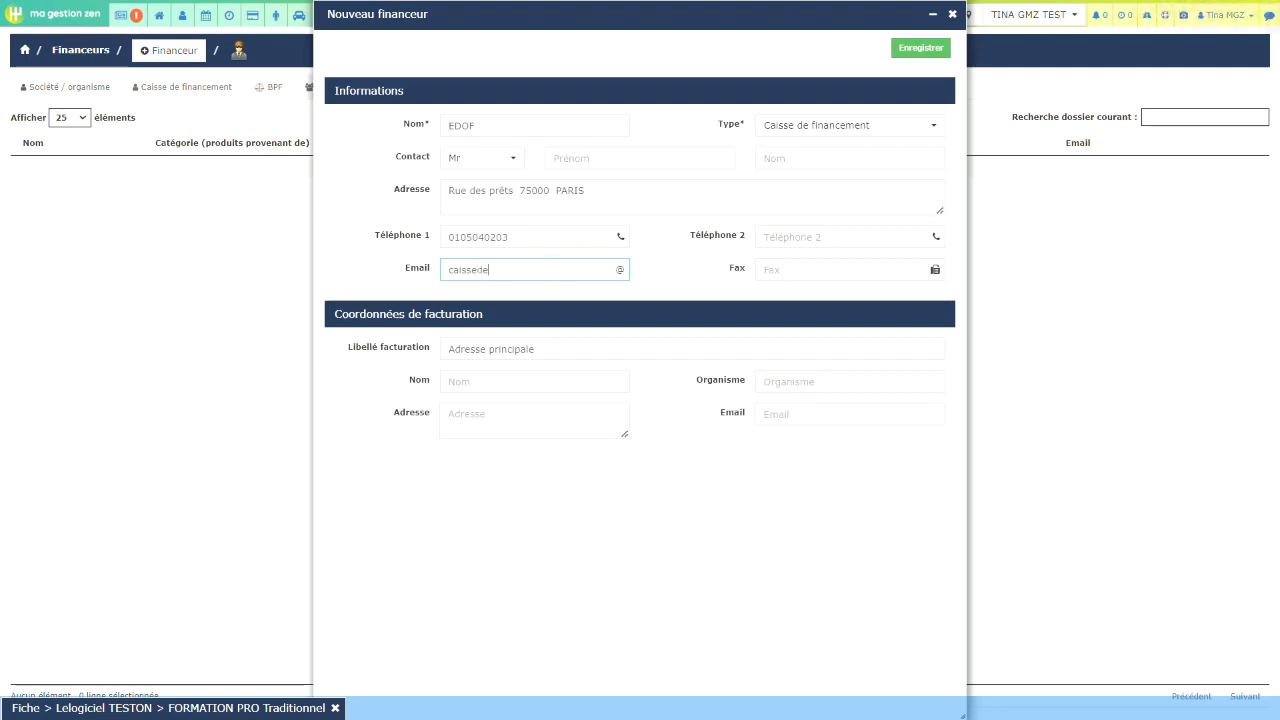
# Step: Copy EDOF's name and address into the billing name and billing address fields
pyautogui.click(582, 381)
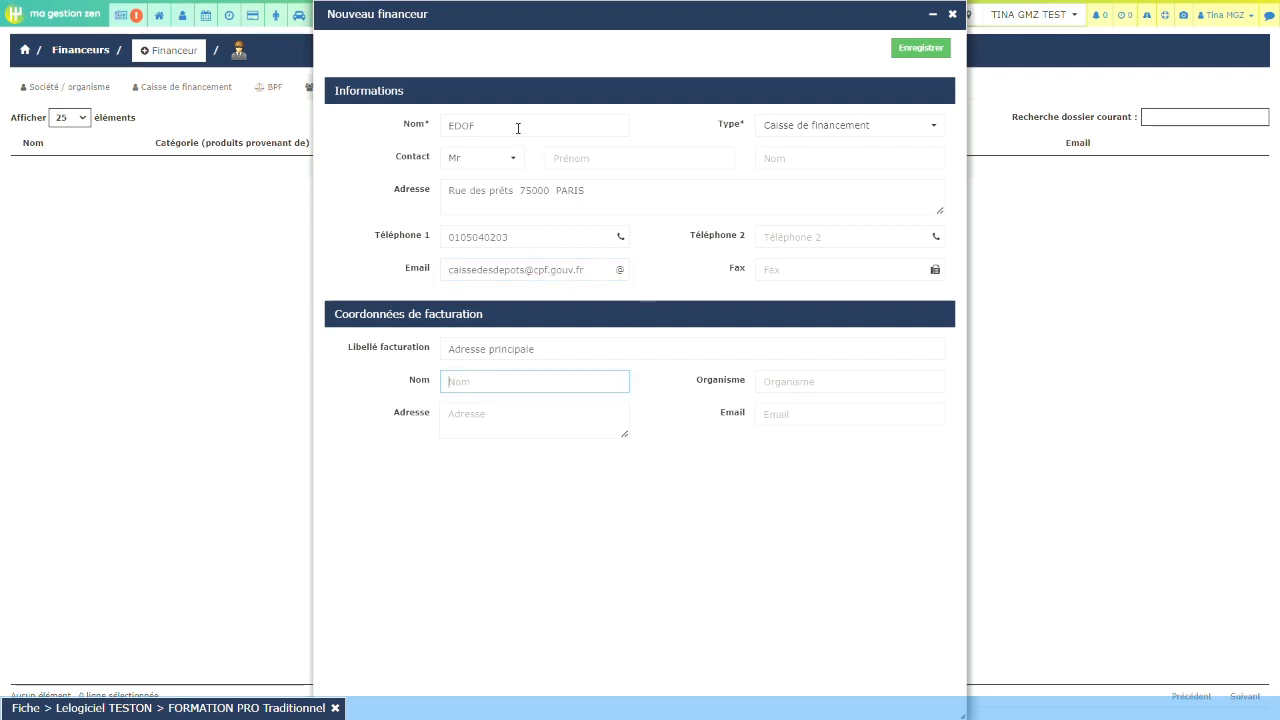
pyautogui.moveTo(518, 128); pyautogui.dragTo(423, 129)
pyautogui.hotkey('ctrl', 'c')
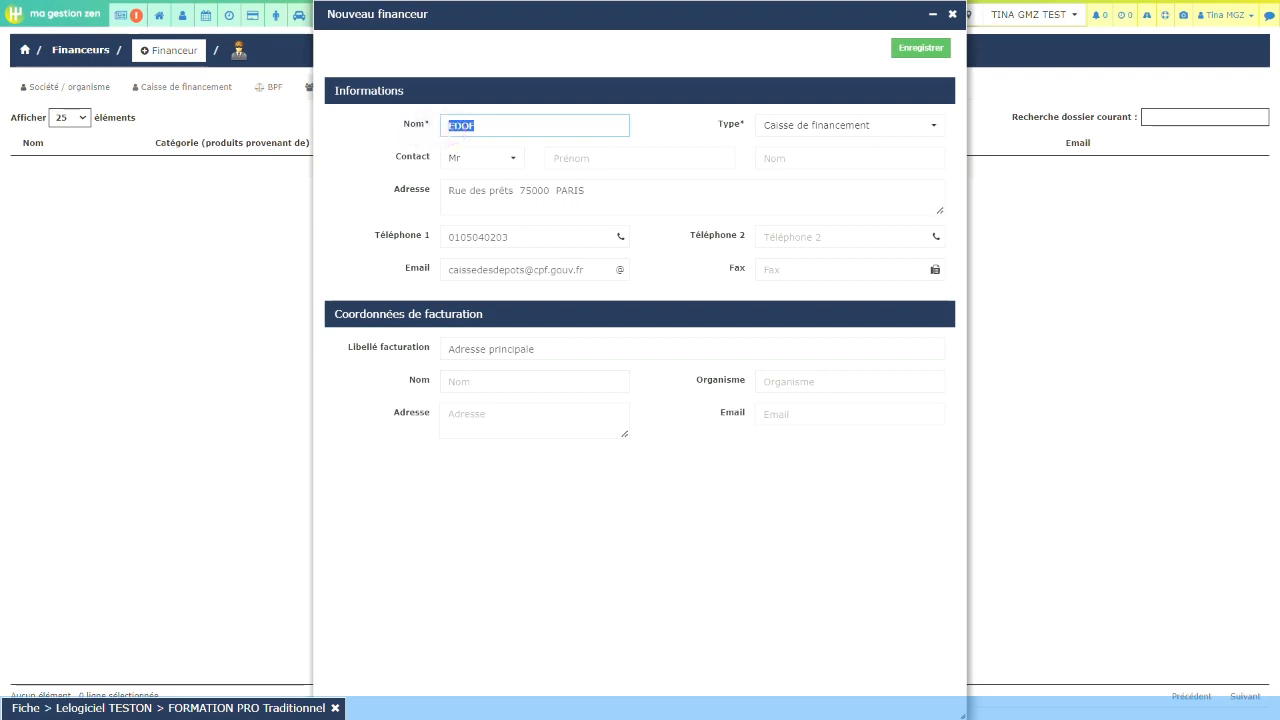
pyautogui.click(523, 381)
pyautogui.hotkey('ctrl', 'v')
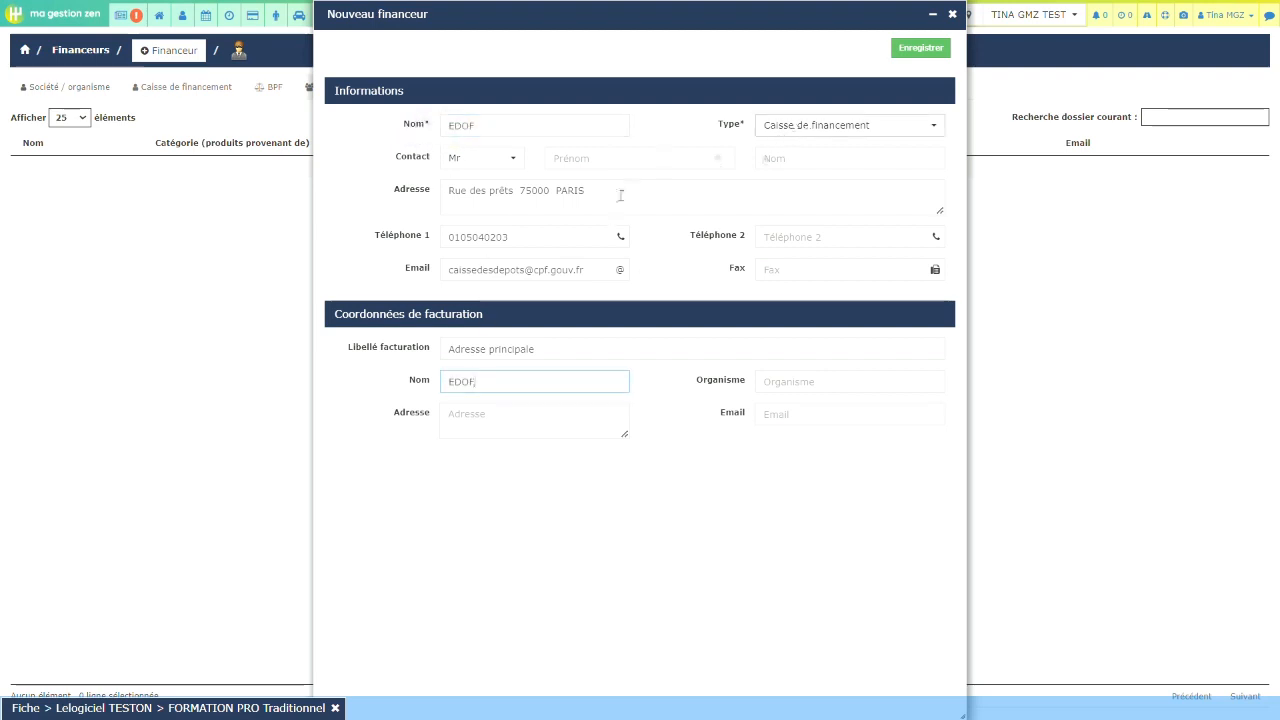
pyautogui.moveTo(600, 192); pyautogui.dragTo(437, 201)
pyautogui.hotkey('ctrl', 'c')
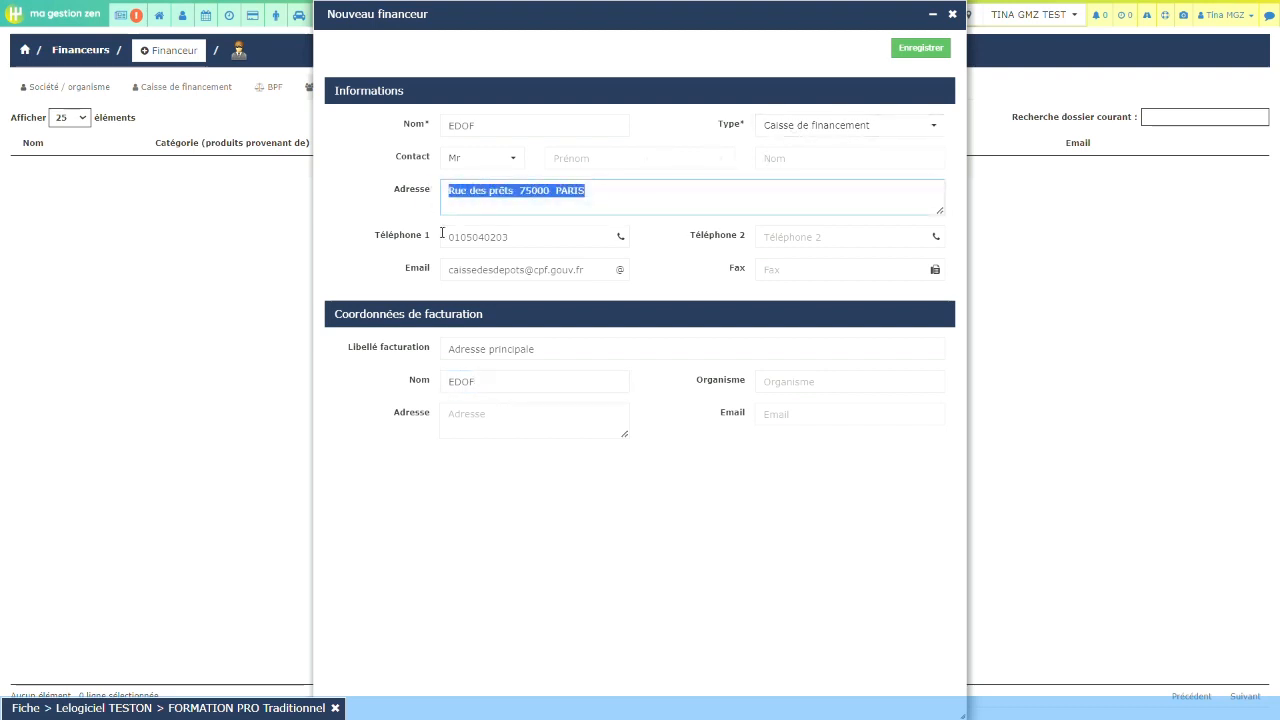
pyautogui.click(487, 414)
pyautogui.hotkey('ctrl', 'v')
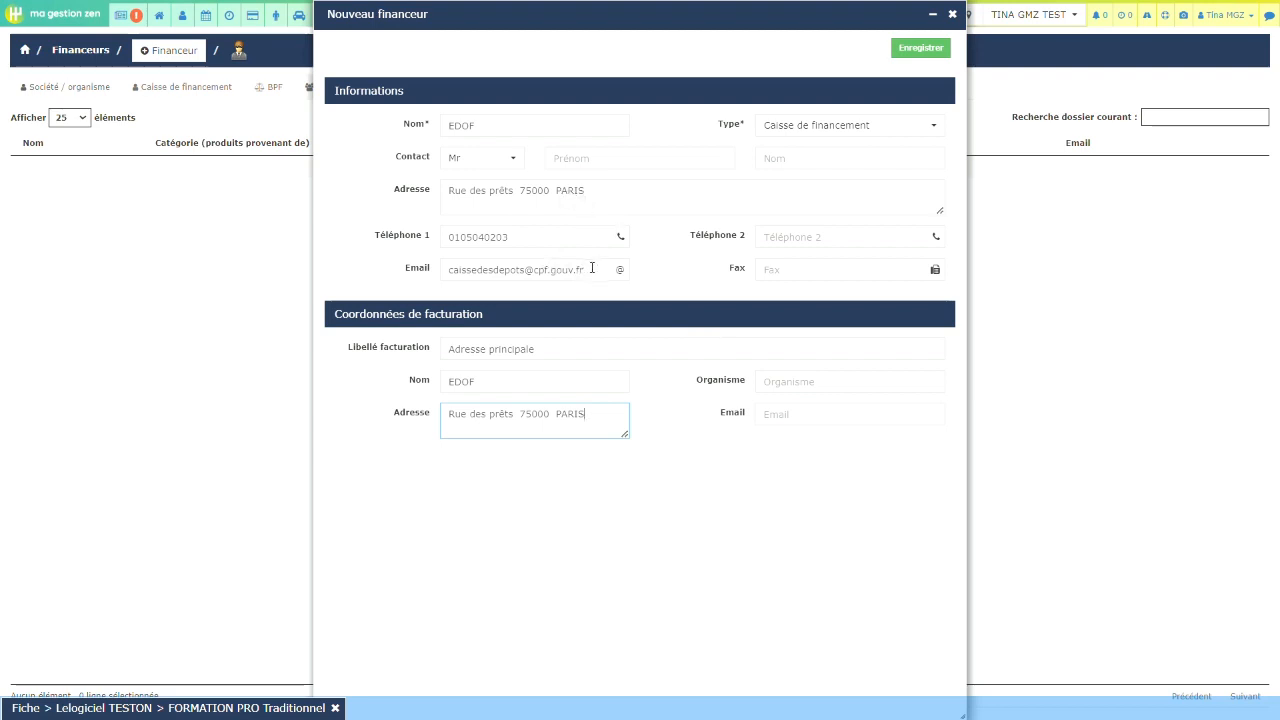
# Step: Copy the funder's e-mail into the billing e-mail field and save the EDOF funder
pyautogui.moveTo(592, 268); pyautogui.dragTo(444, 272)
pyautogui.hotkey('ctrl', 'c')
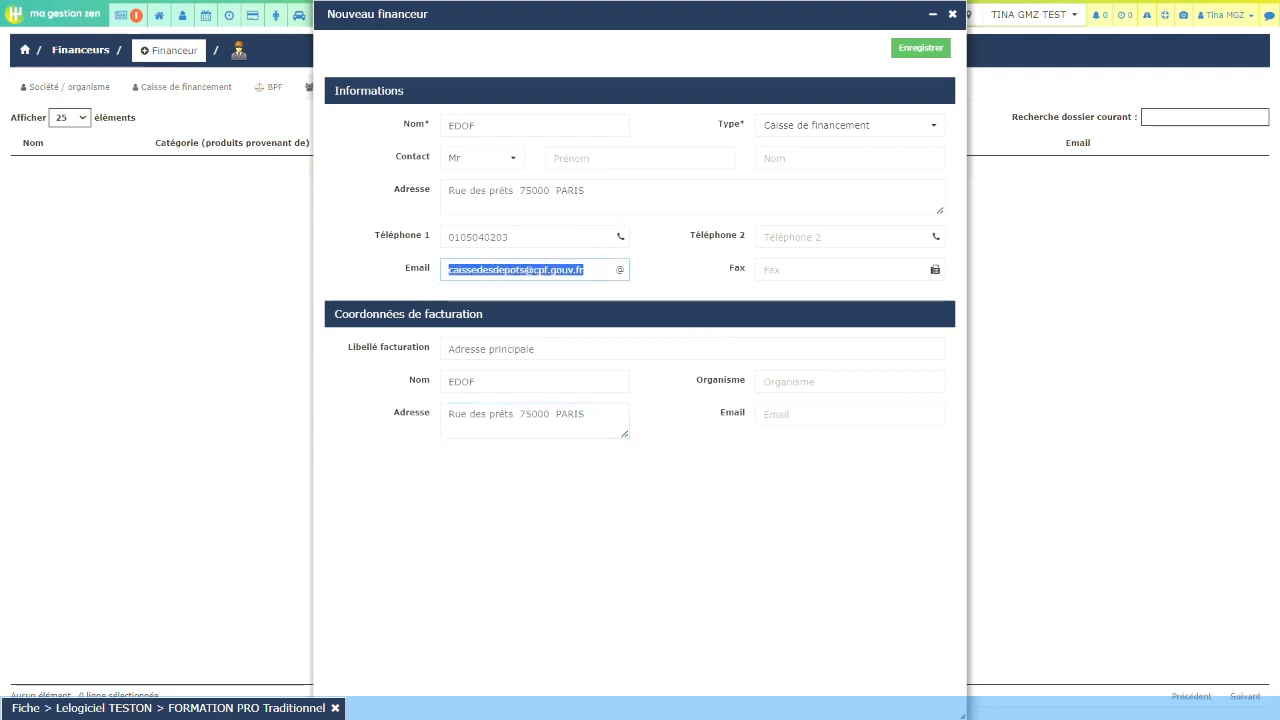
pyautogui.click(790, 418)
pyautogui.hotkey('ctrl', 'v')
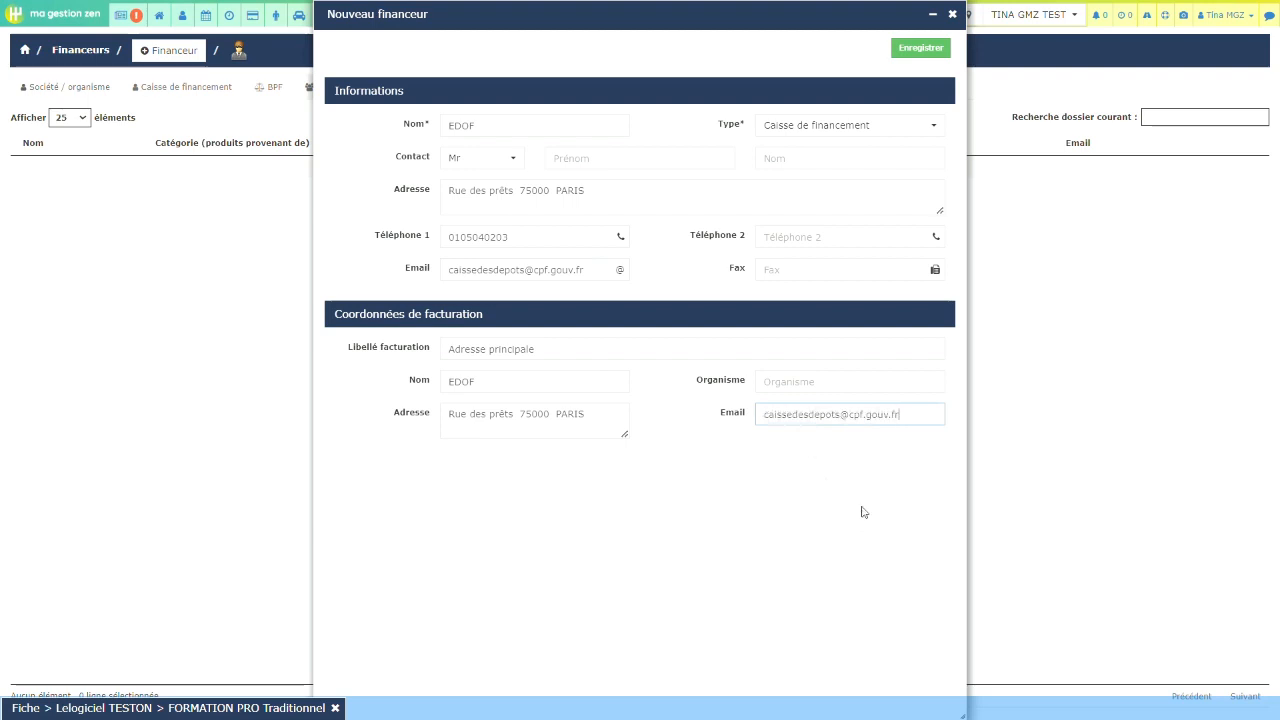
pyautogui.click(935, 130)
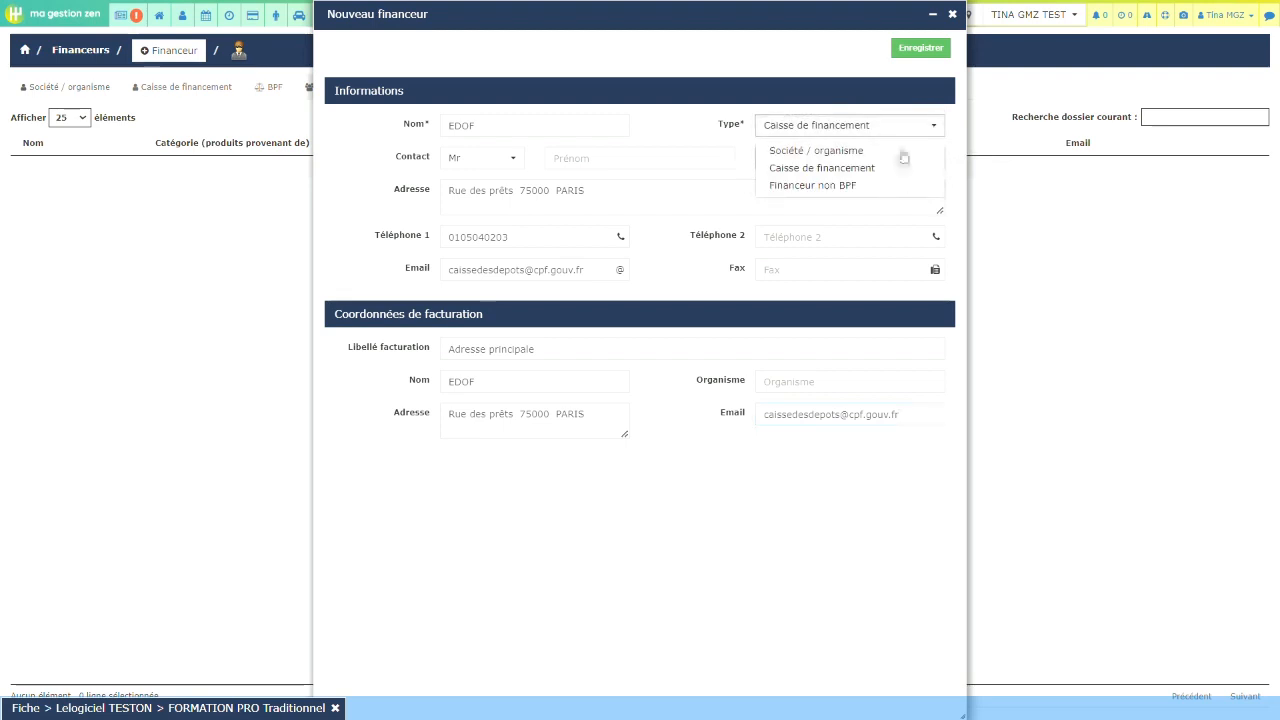
pyautogui.click(921, 50)
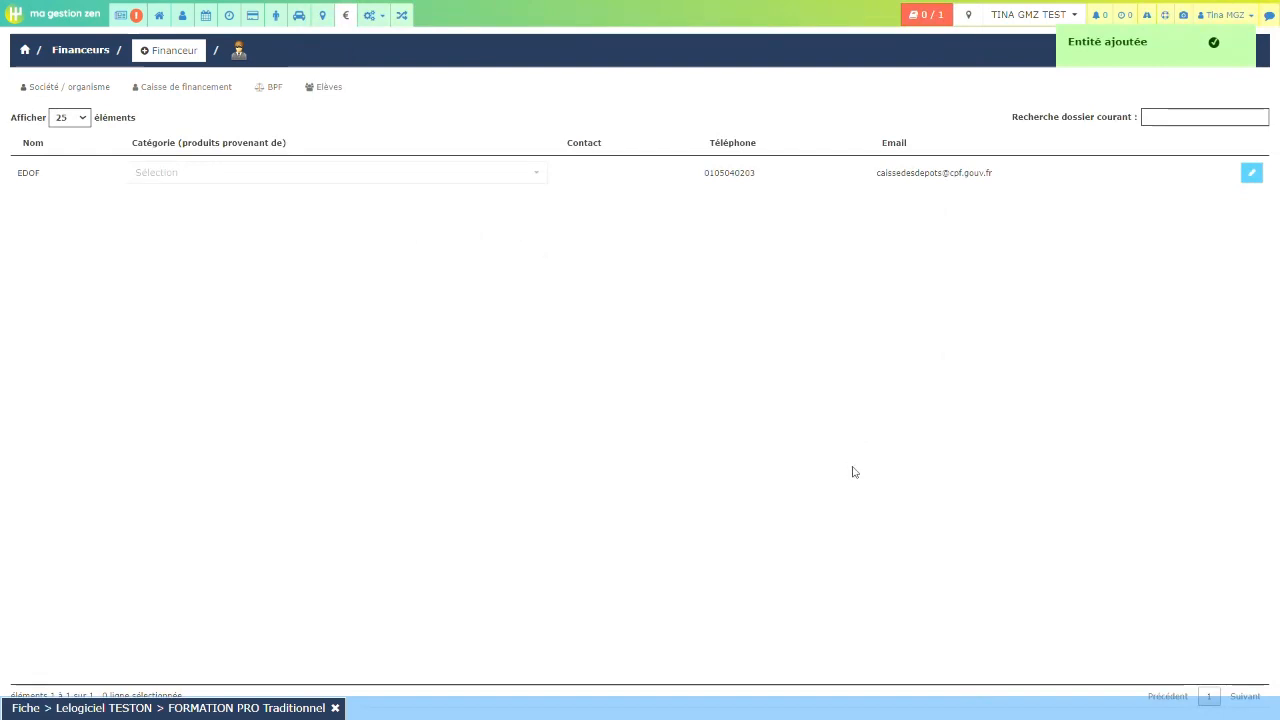
# Step: Set EDOF's category to Compte personnel de formation and bring back the student's training file
pyautogui.click(540, 173)
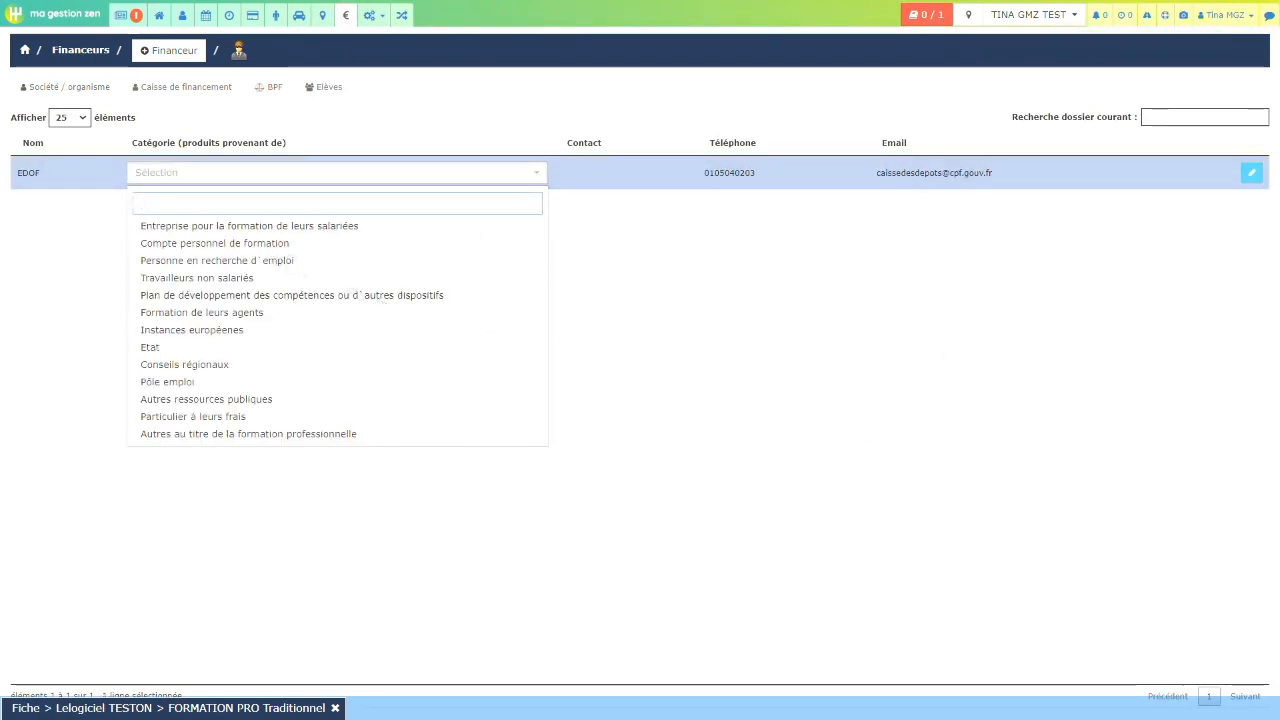
pyautogui.click(300, 243)
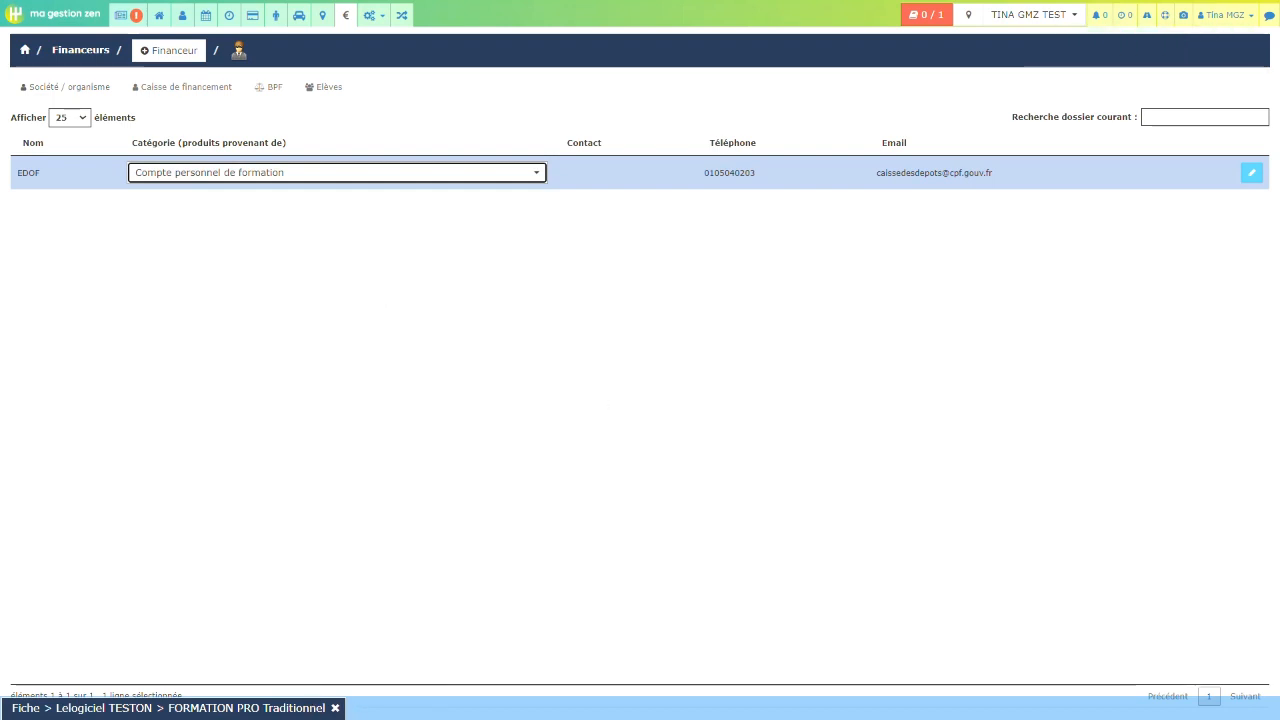
pyautogui.click(251, 707)
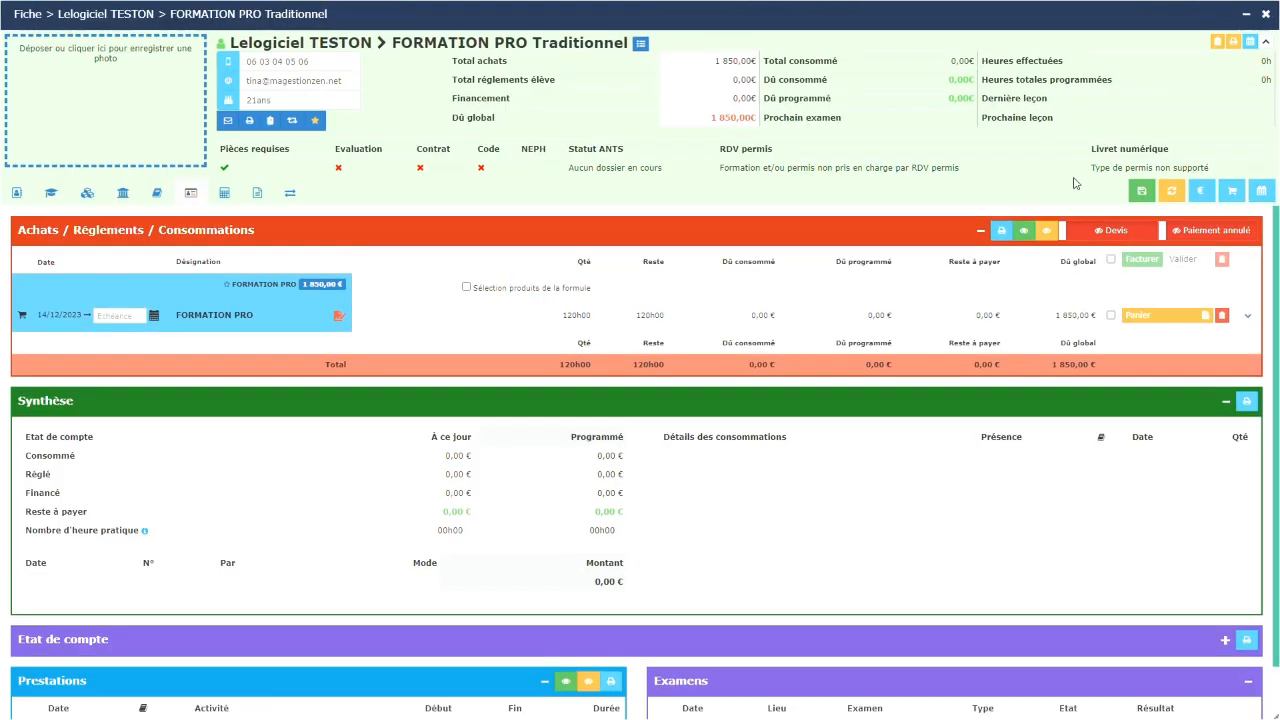
# Step: Save the student file and keep Financeurs BPF as the training's contract type
pyautogui.click(1141, 190)
pyautogui.click(51, 196)
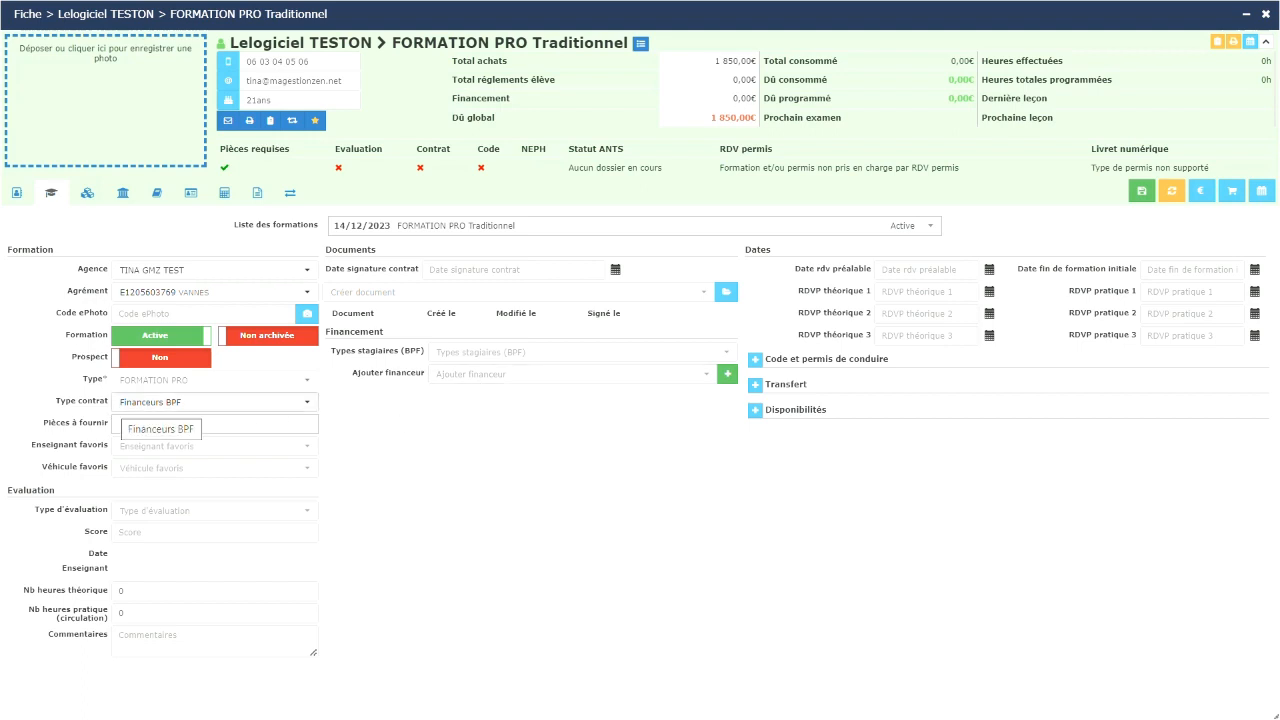
pyautogui.click(306, 405)
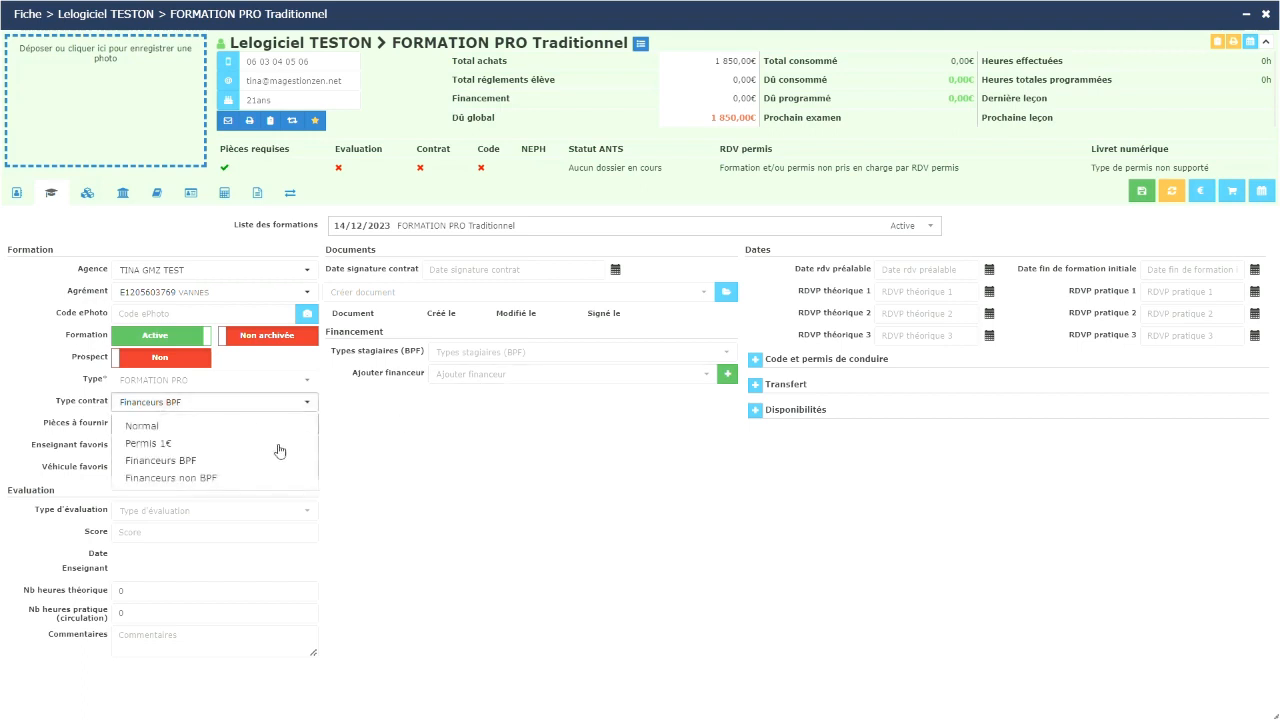
pyautogui.click(181, 462)
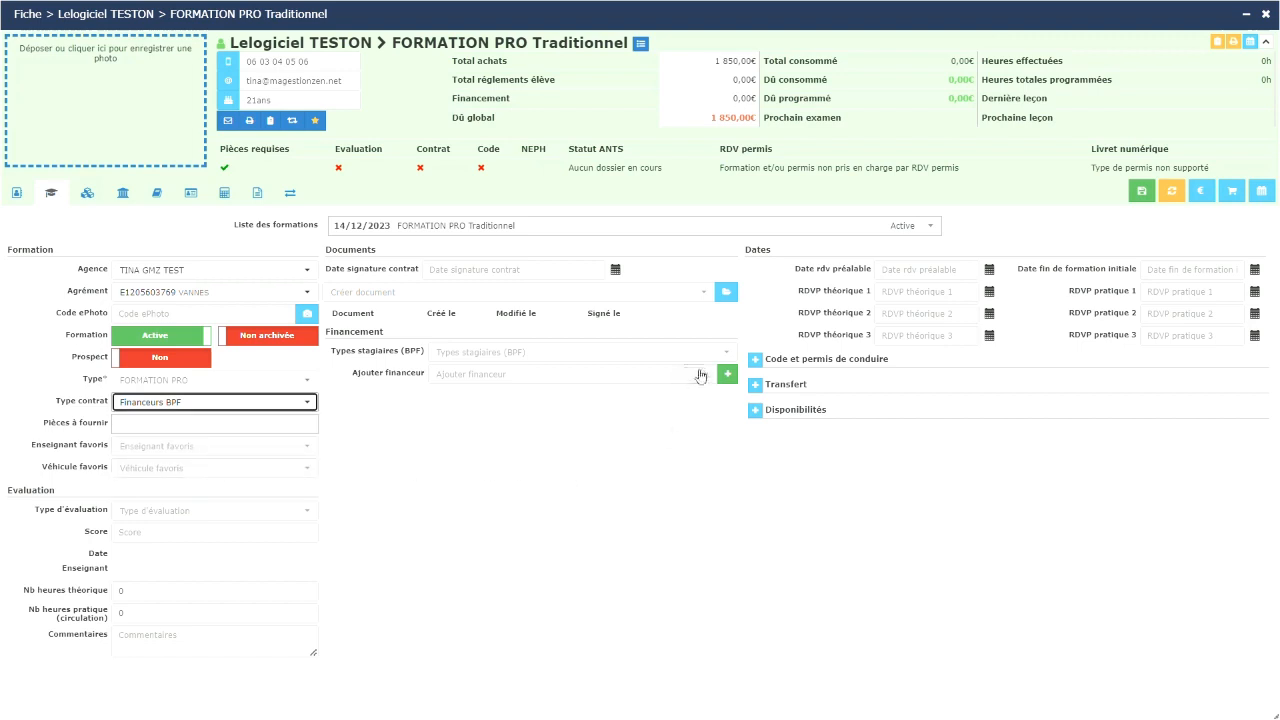
# Step: Add EDOF as a funder of the FORMATION PRO Traditionnel training and start a quote for it
pyautogui.click(705, 374)
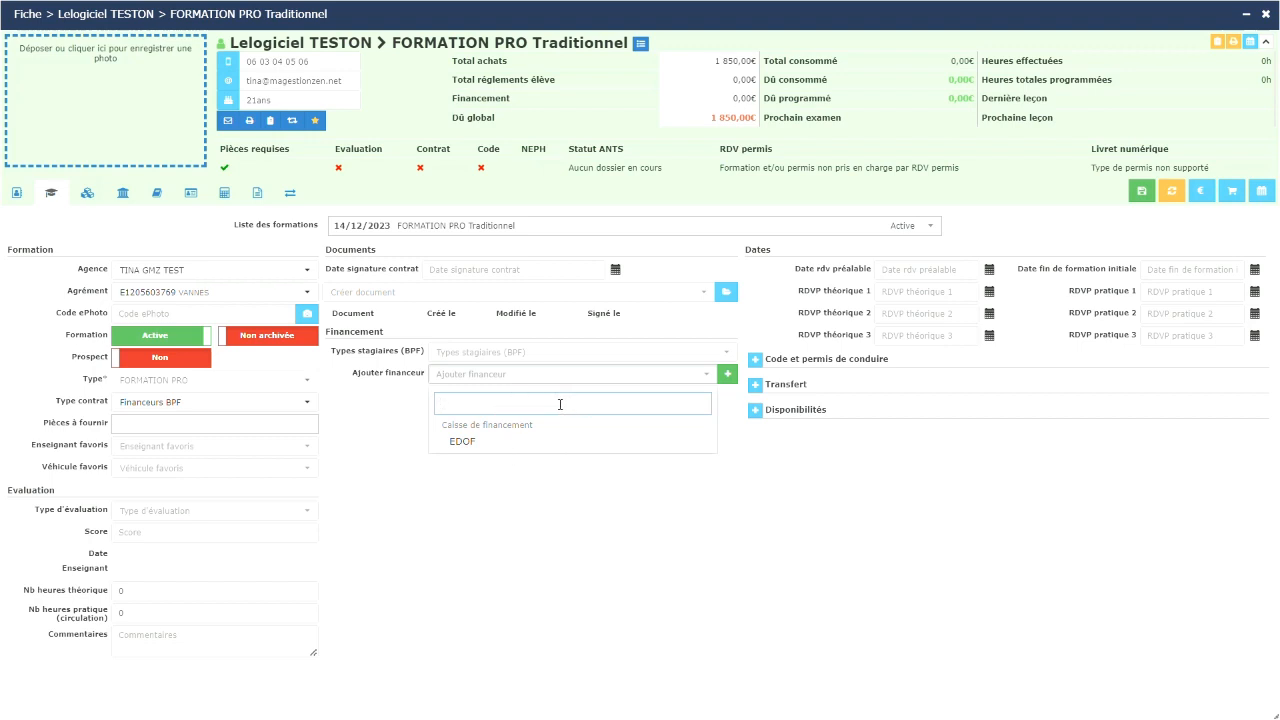
pyautogui.click(463, 441)
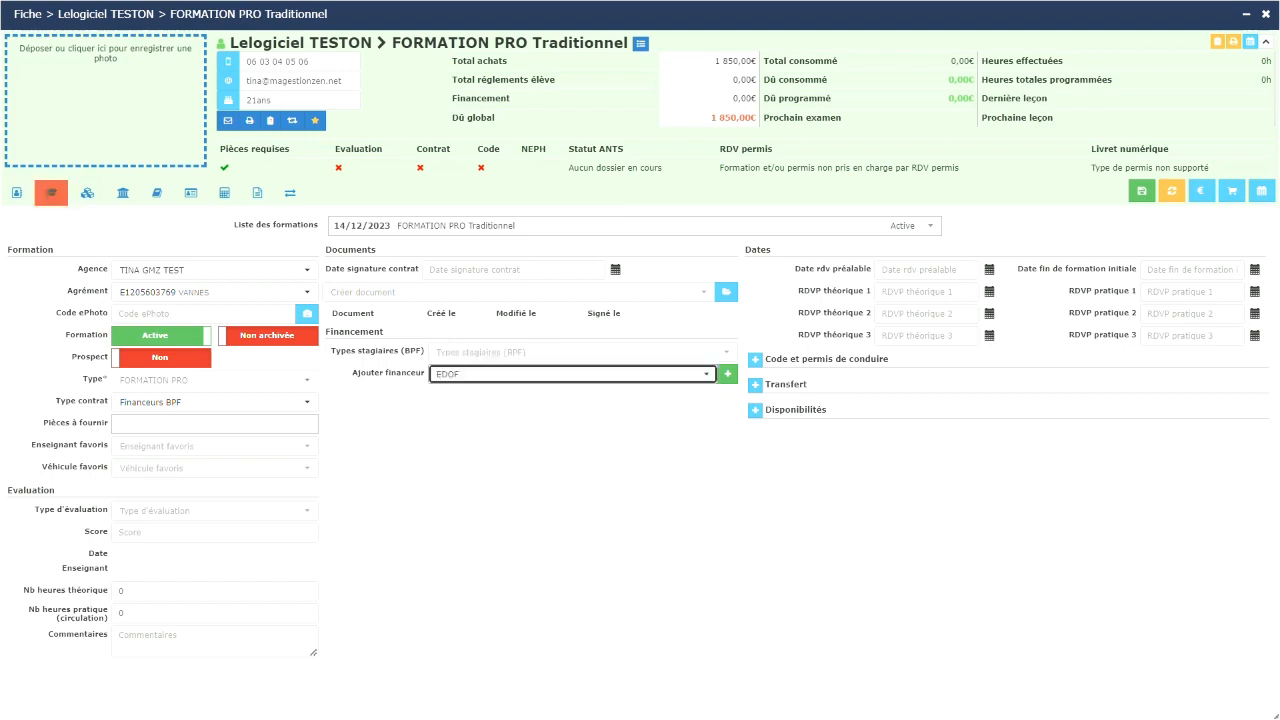
pyautogui.click(727, 375)
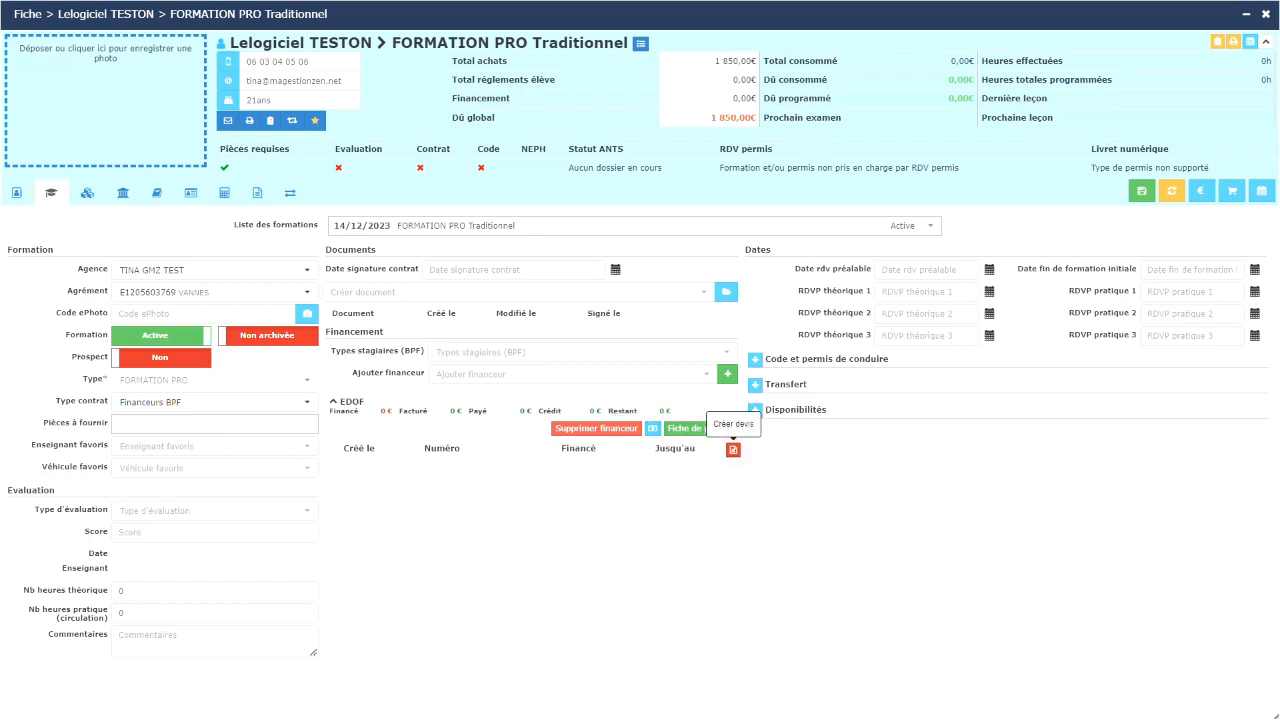
pyautogui.click(733, 450)
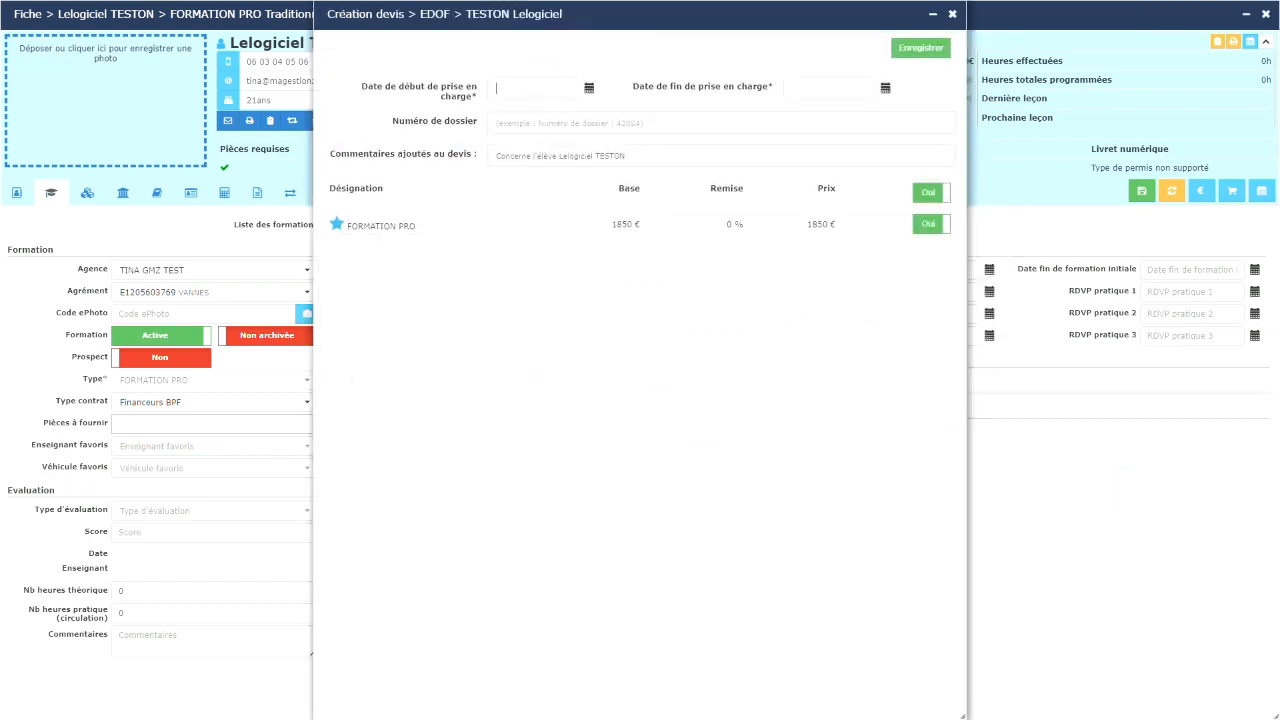
# Step: Save an EDOF quote covering 29/12/2023 to 29/12/2024, entering its dossier number
pyautogui.click(496, 87)
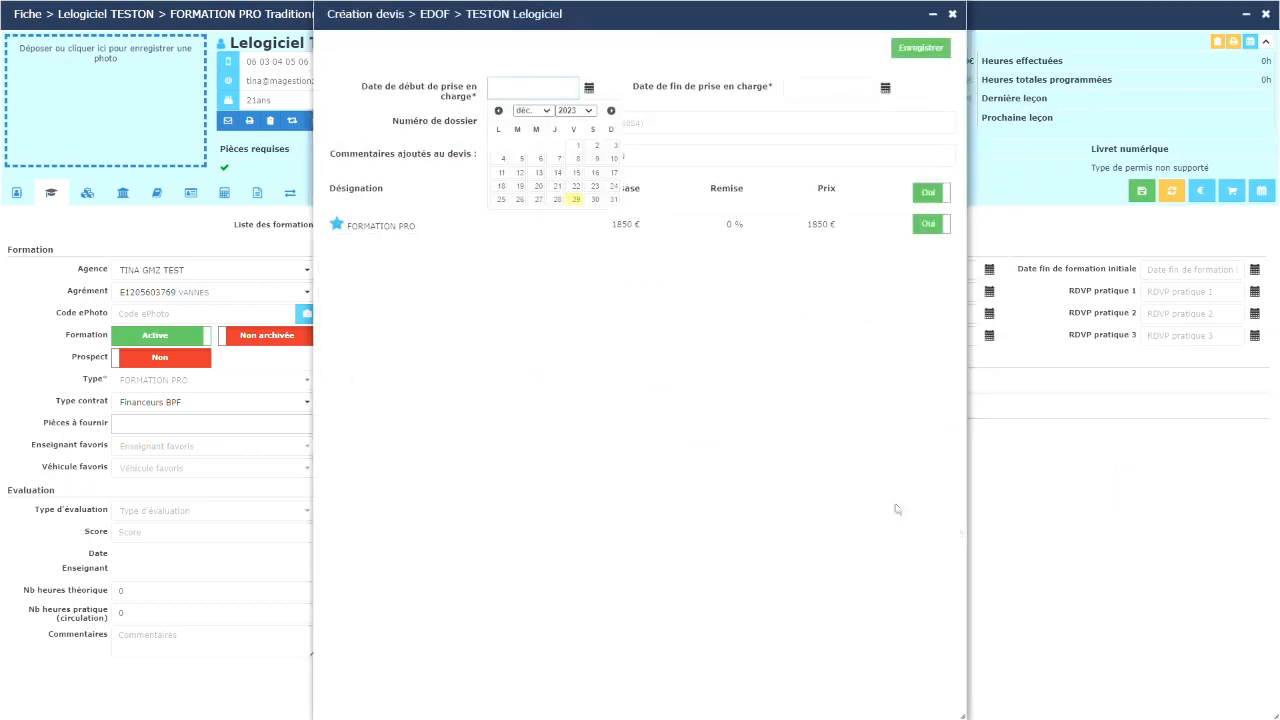
pyautogui.click(575, 200)
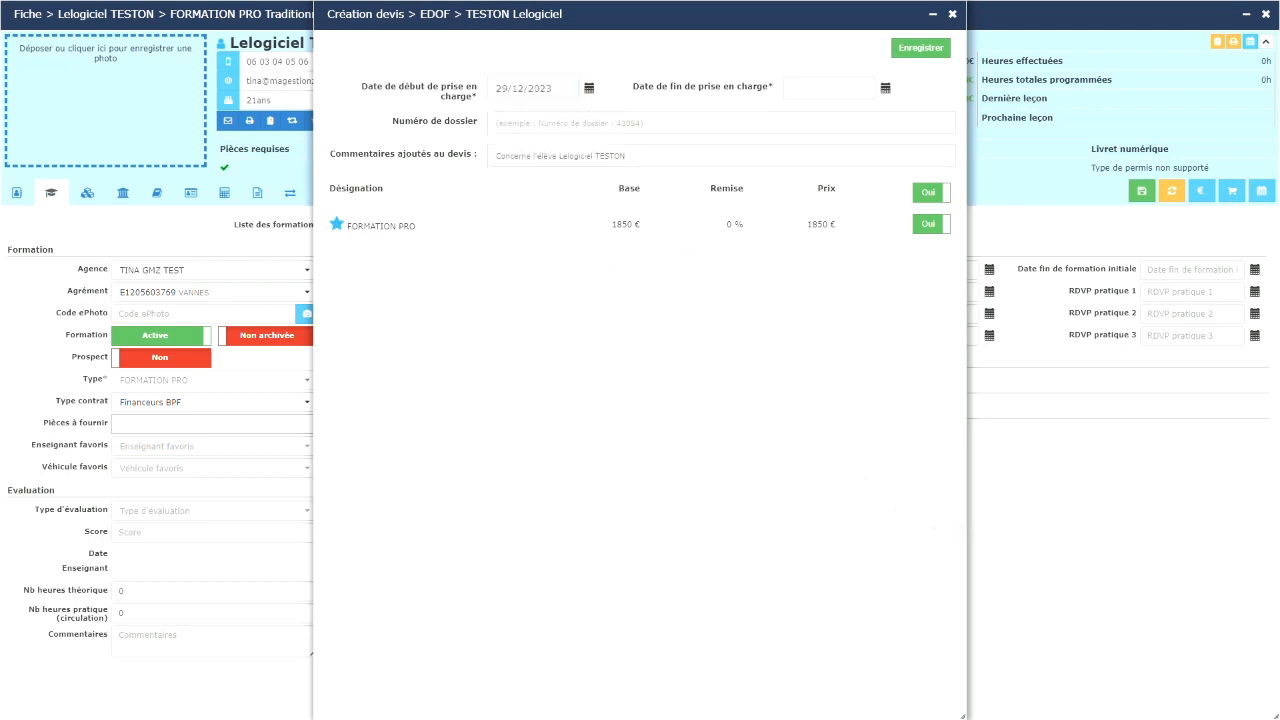
pyautogui.click(792, 87)
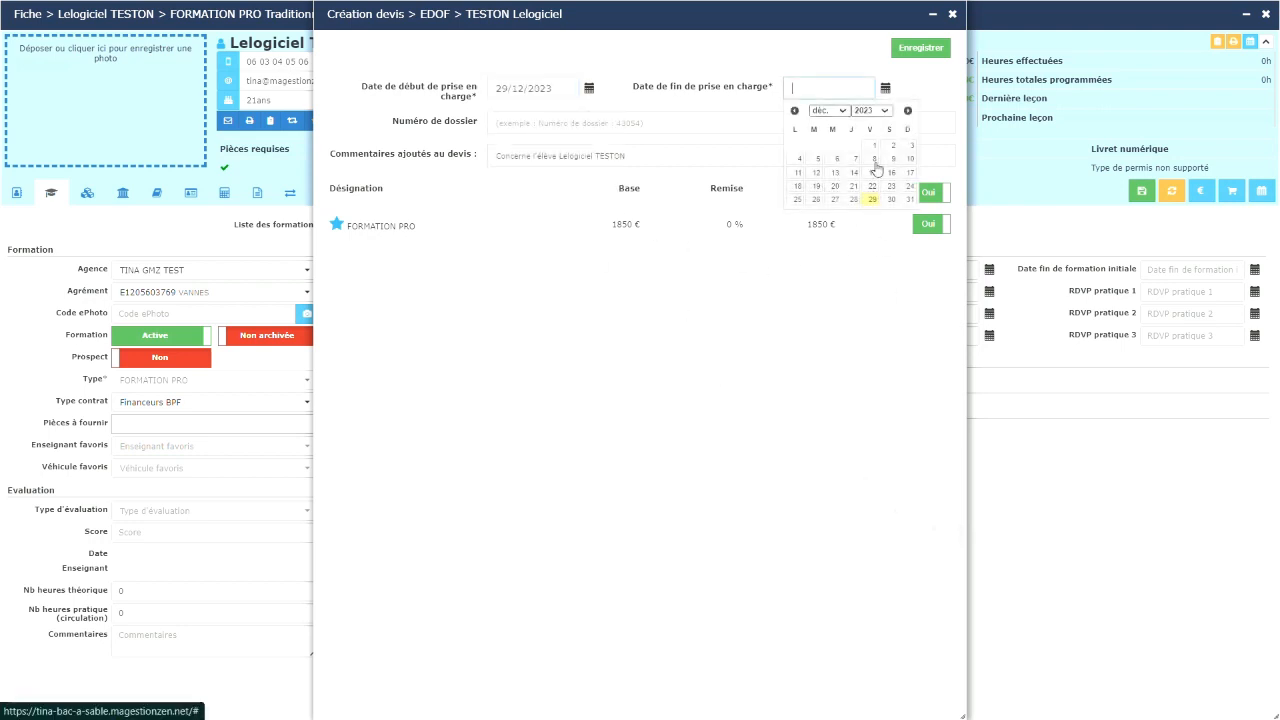
pyautogui.click(870, 110)
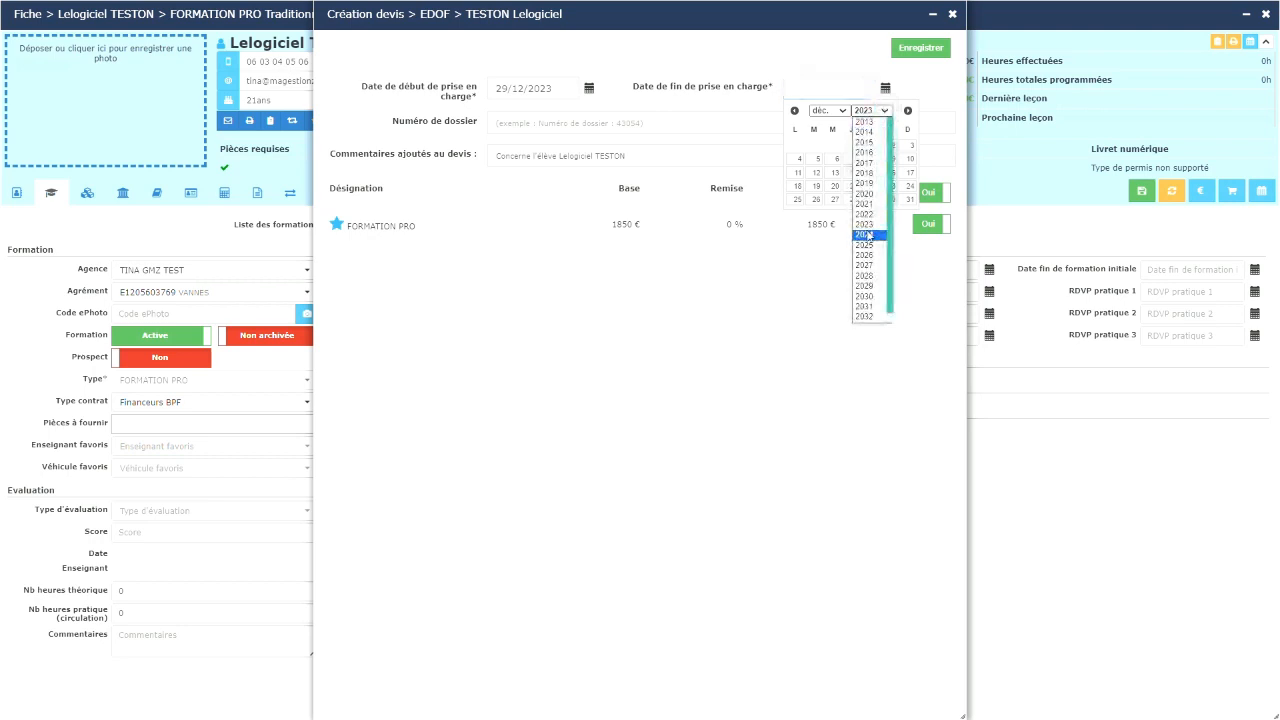
pyautogui.click(870, 238)
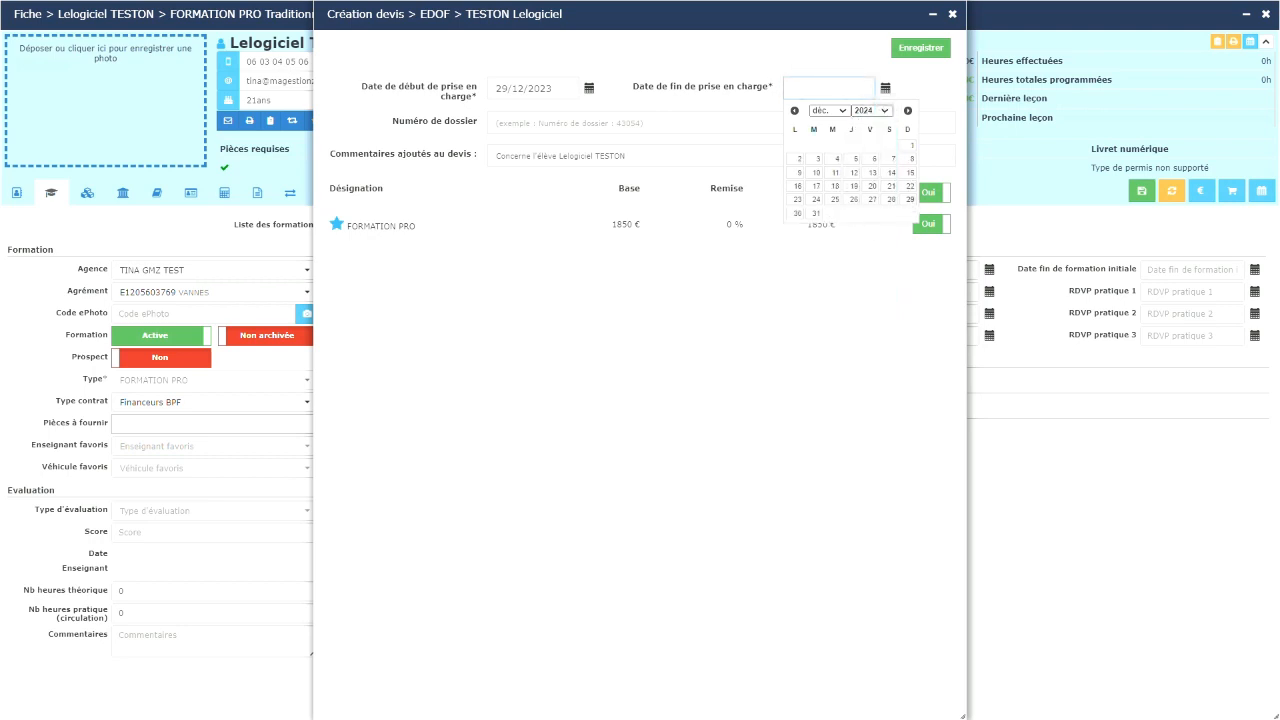
pyautogui.click(910, 199)
pyautogui.click(626, 123)
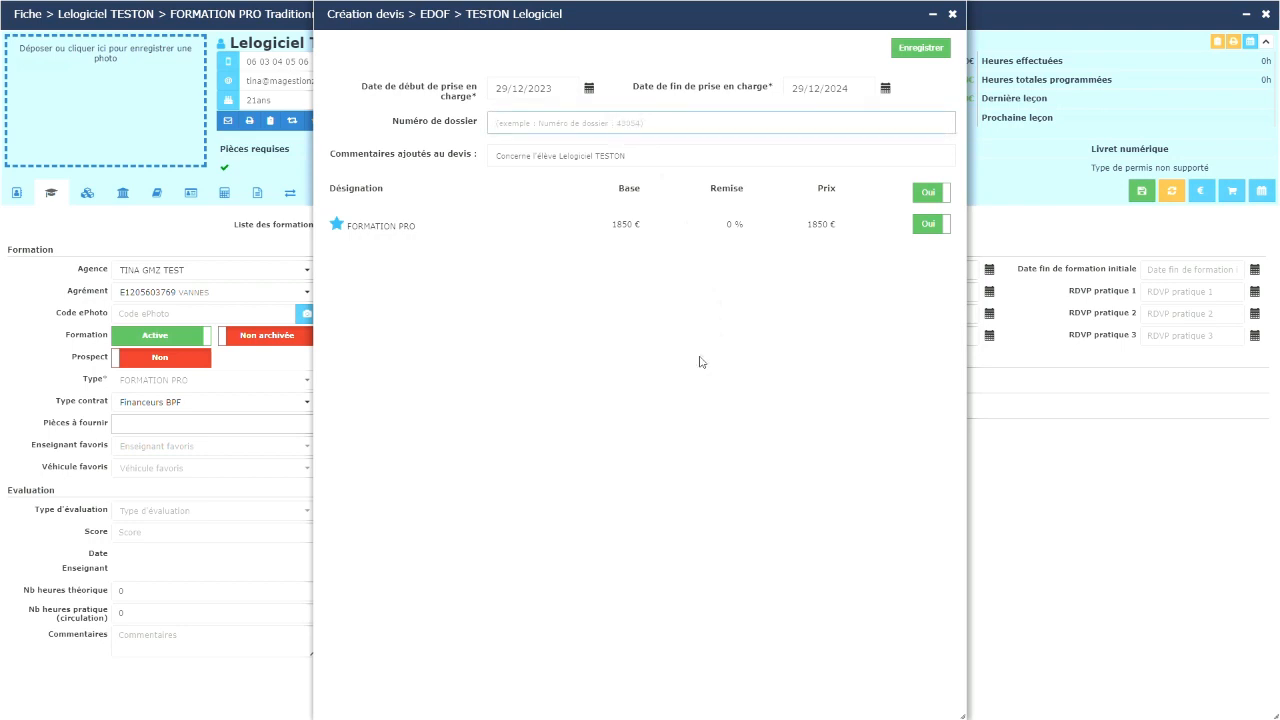
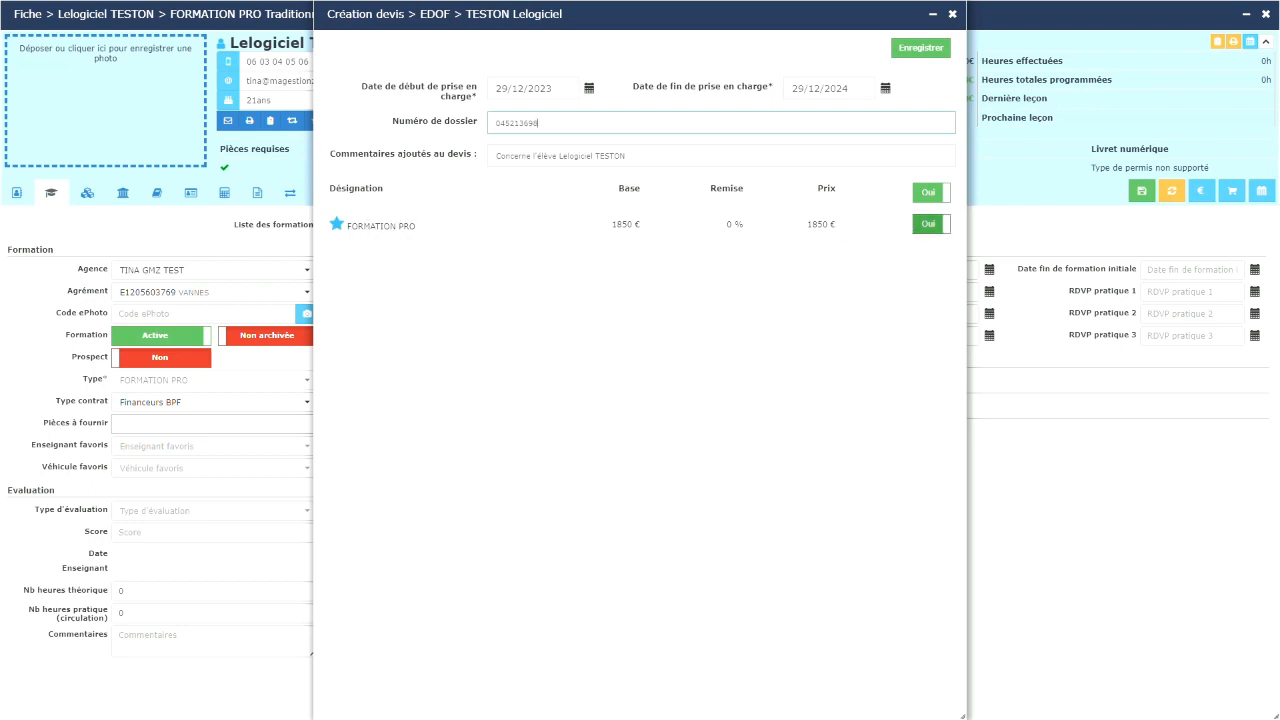
pyautogui.click(921, 48)
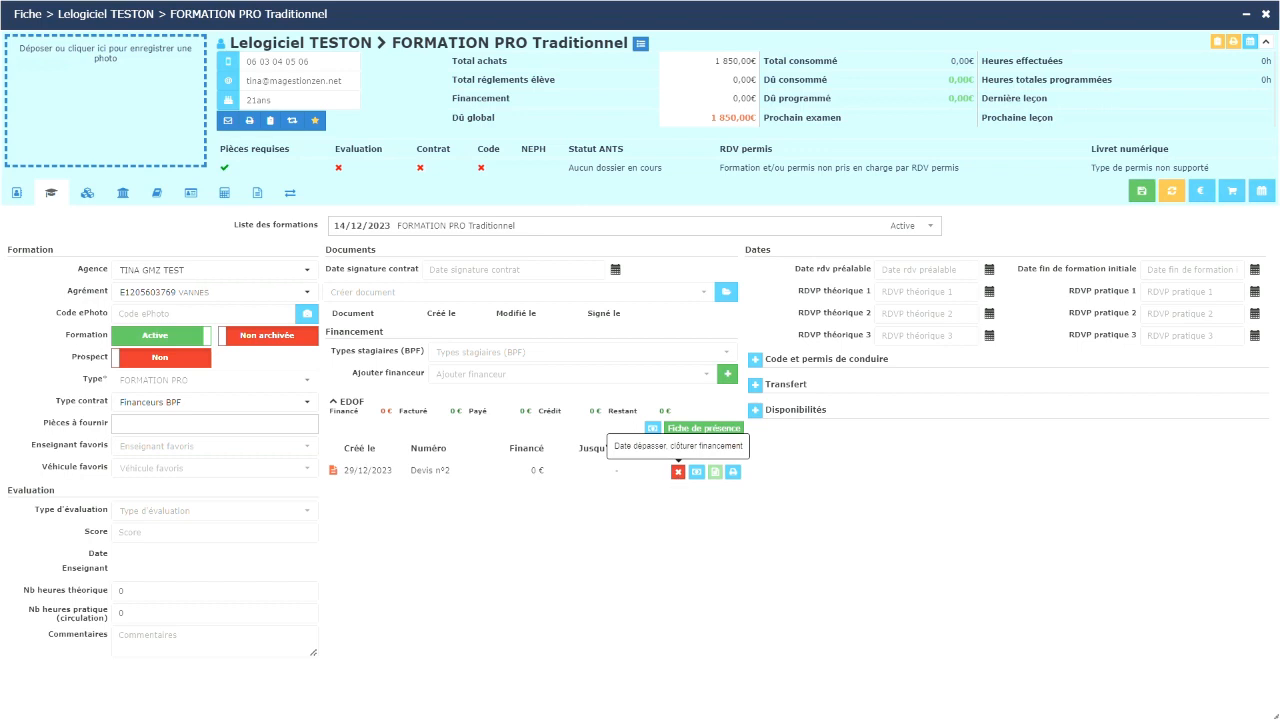
pyautogui.click(678, 471)
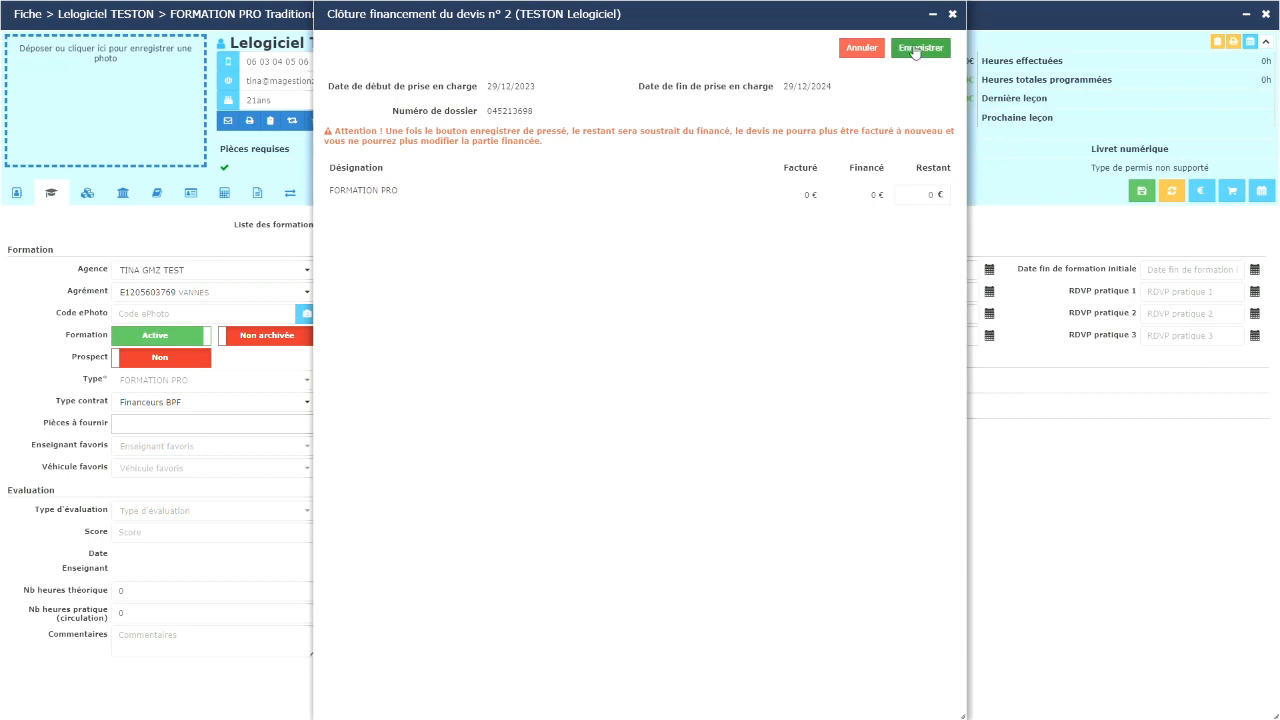
pyautogui.click(952, 14)
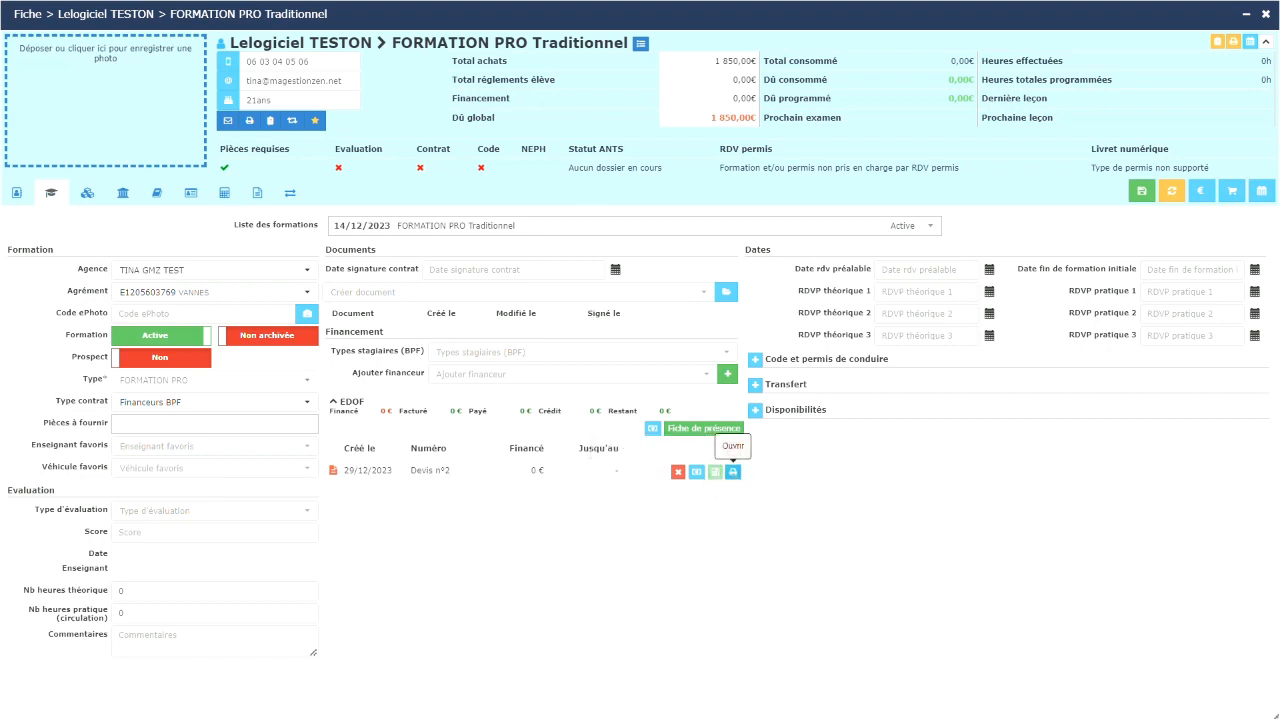
# Step: Change the EDOF financed amount on Devis n°2 from 1850 € to 1600 € and save
pyautogui.click(696, 475)
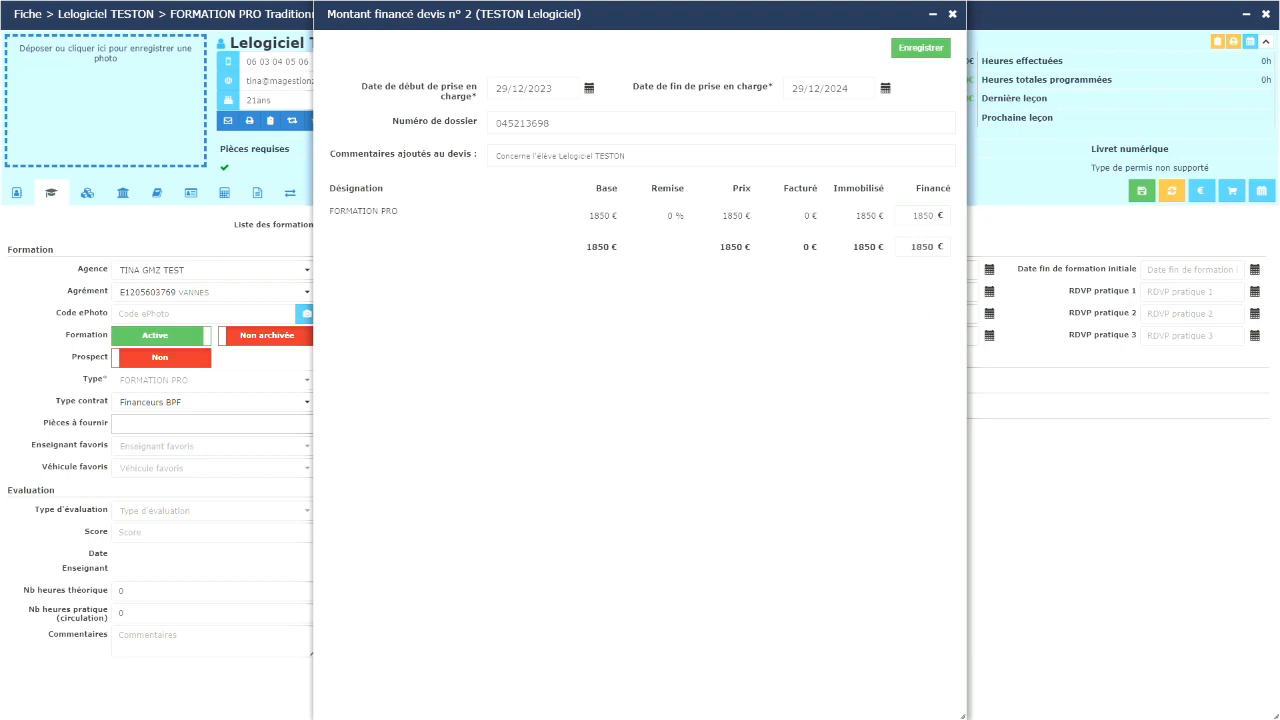
pyautogui.click(934, 214)
pyautogui.click(934, 214)
pyautogui.moveTo(934, 214); pyautogui.dragTo(913, 215)
pyautogui.write('10')
pyautogui.write('00')
pyautogui.click(921, 48)
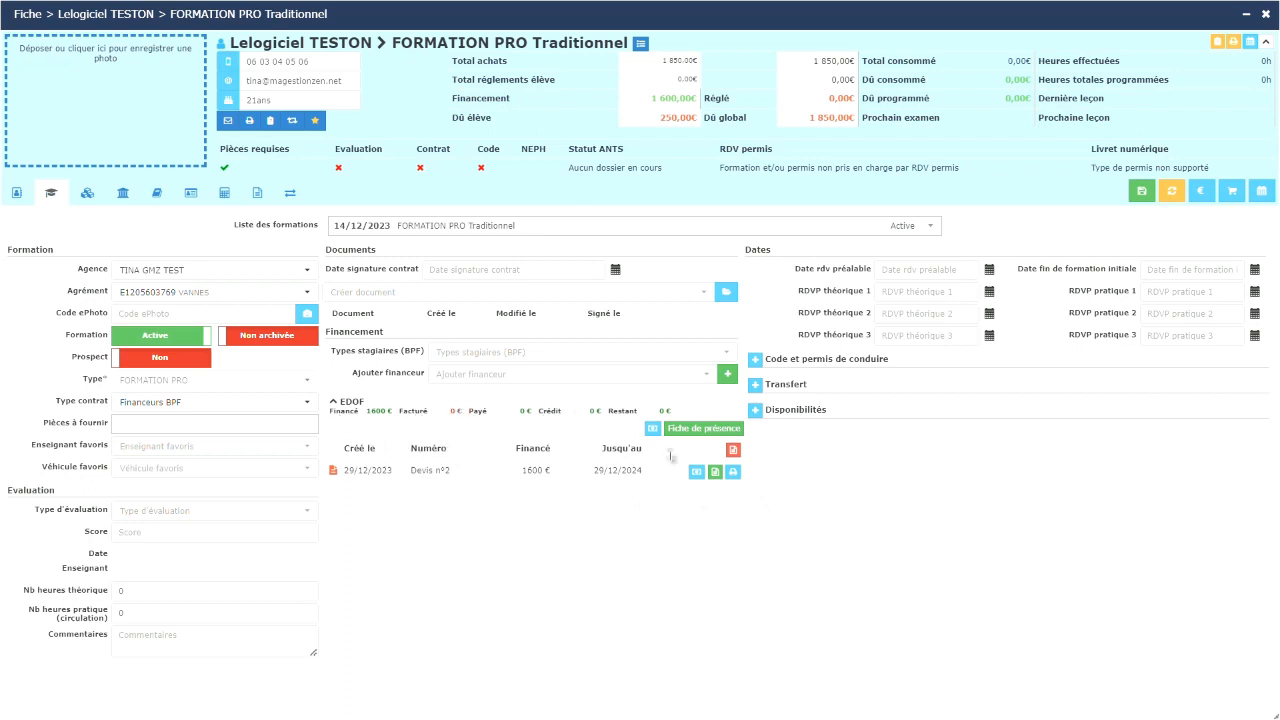
pyautogui.click(697, 472)
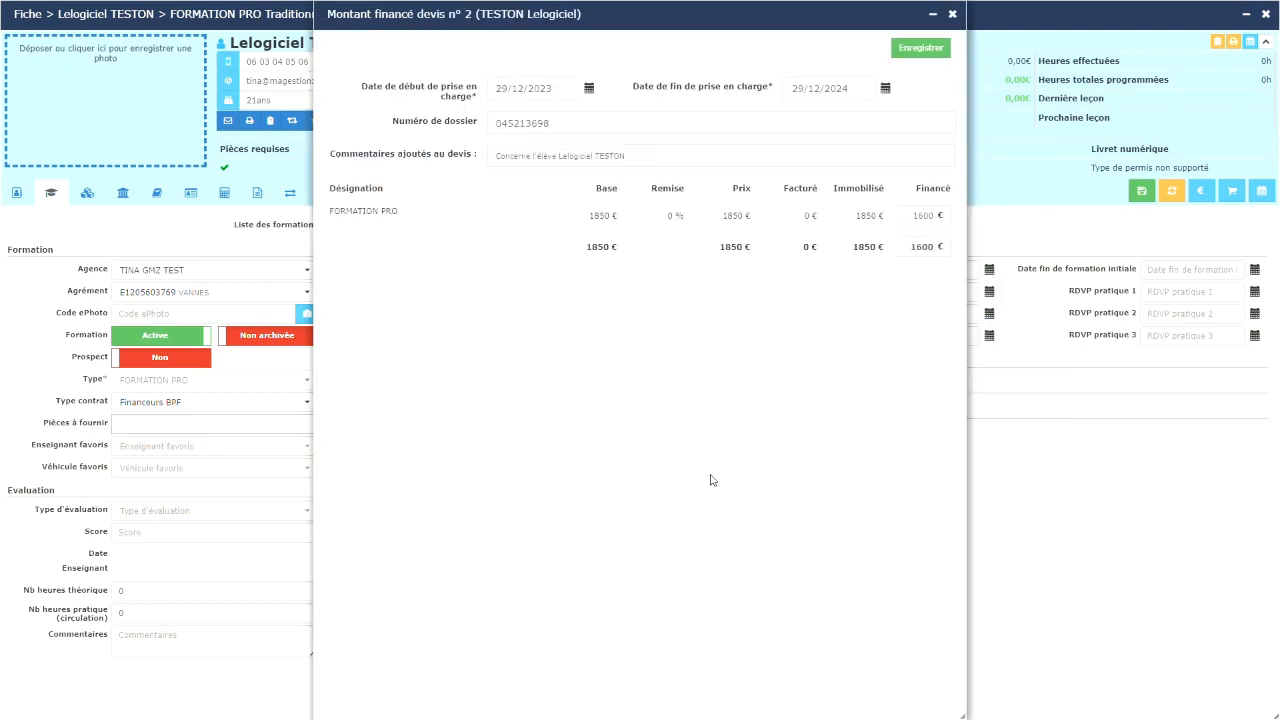
pyautogui.click(952, 13)
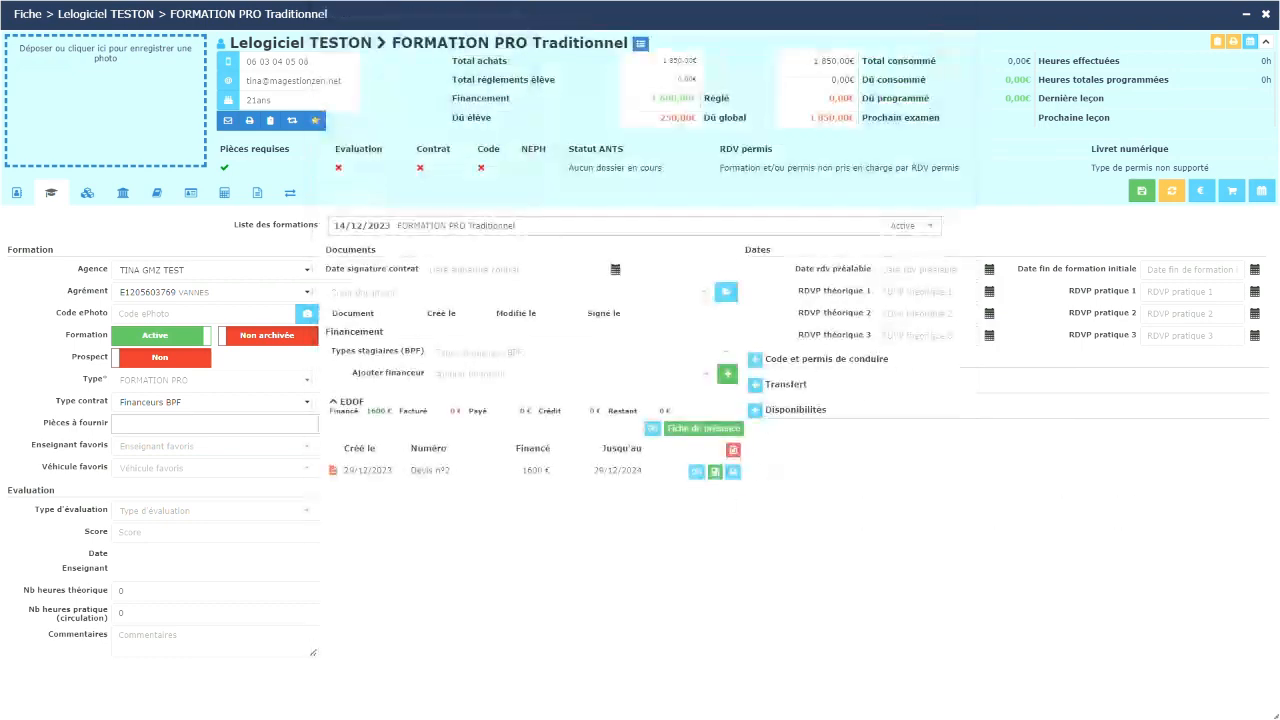
pyautogui.click(721, 477)
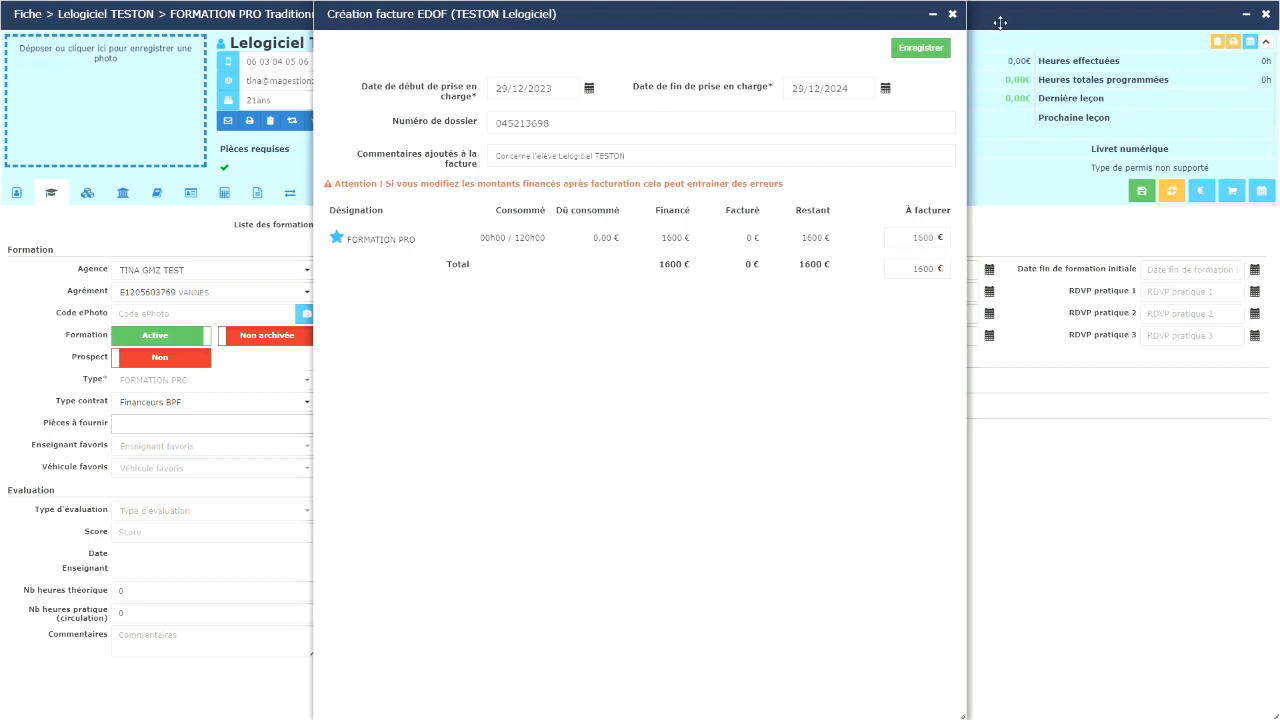
pyautogui.click(952, 14)
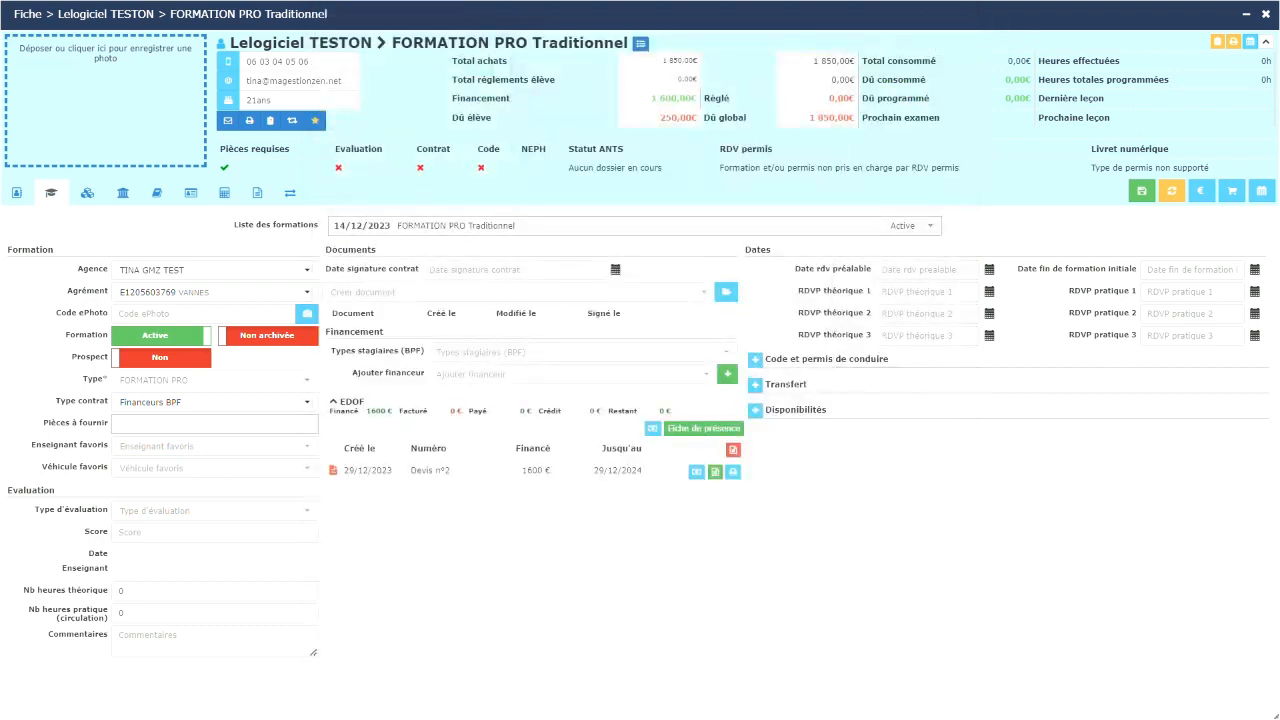
pyautogui.click(1141, 190)
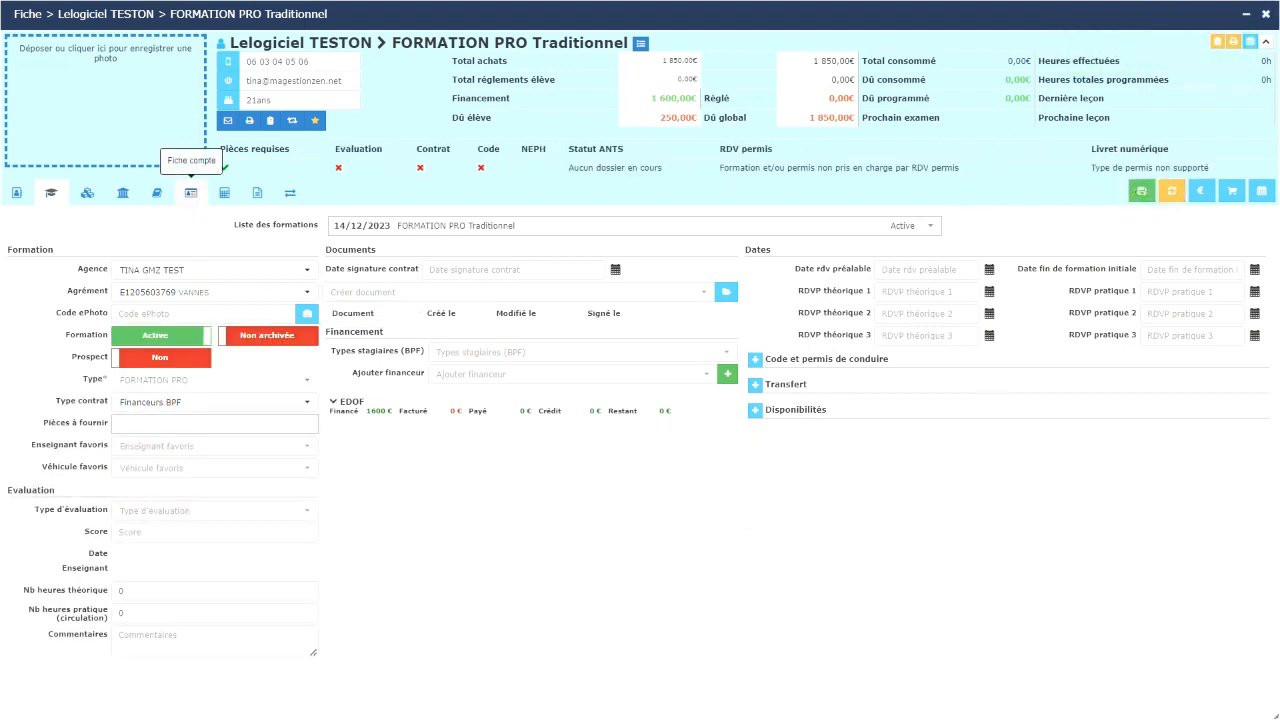
# Step: Refresh the student's account summary and mark the FORMATION PRO purchase for invoicing
pyautogui.click(190, 192)
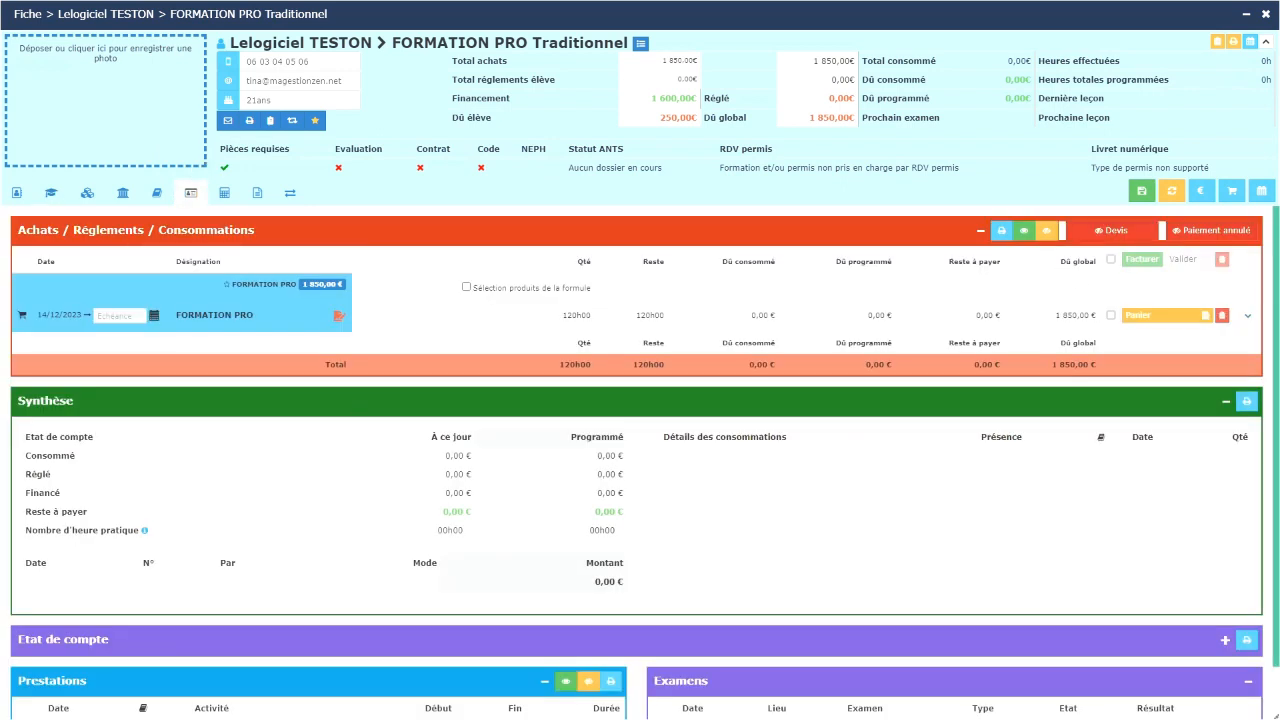
pyautogui.click(1171, 190)
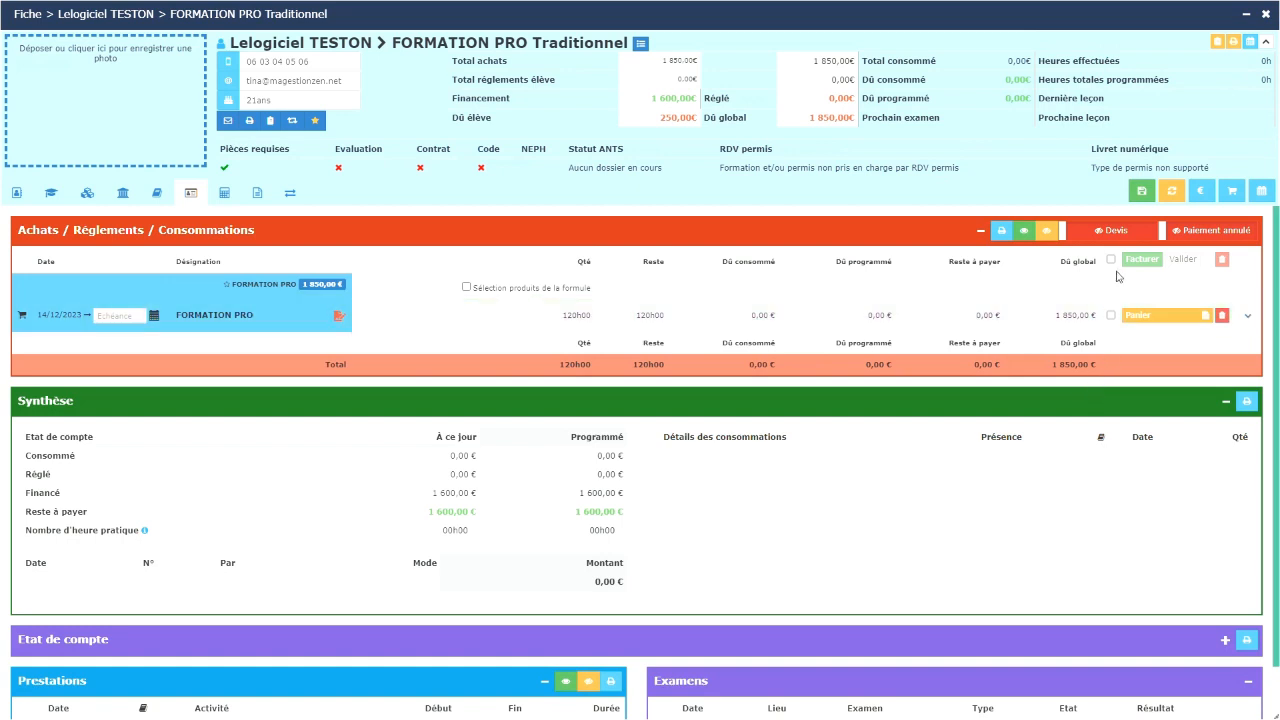
pyautogui.click(1110, 315)
pyautogui.click(1250, 41)
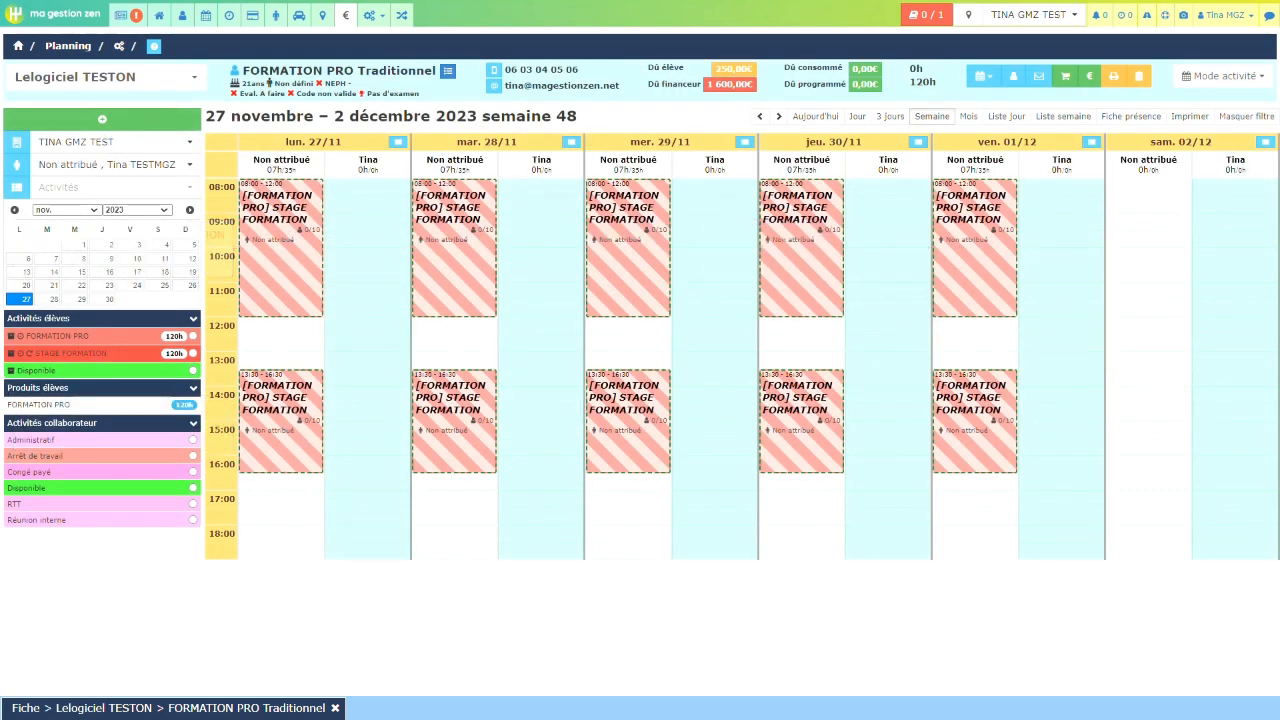
# Step: From Monday morning's session, enroll the student in all FORMATION PRO sessions
pyautogui.click(273, 219)
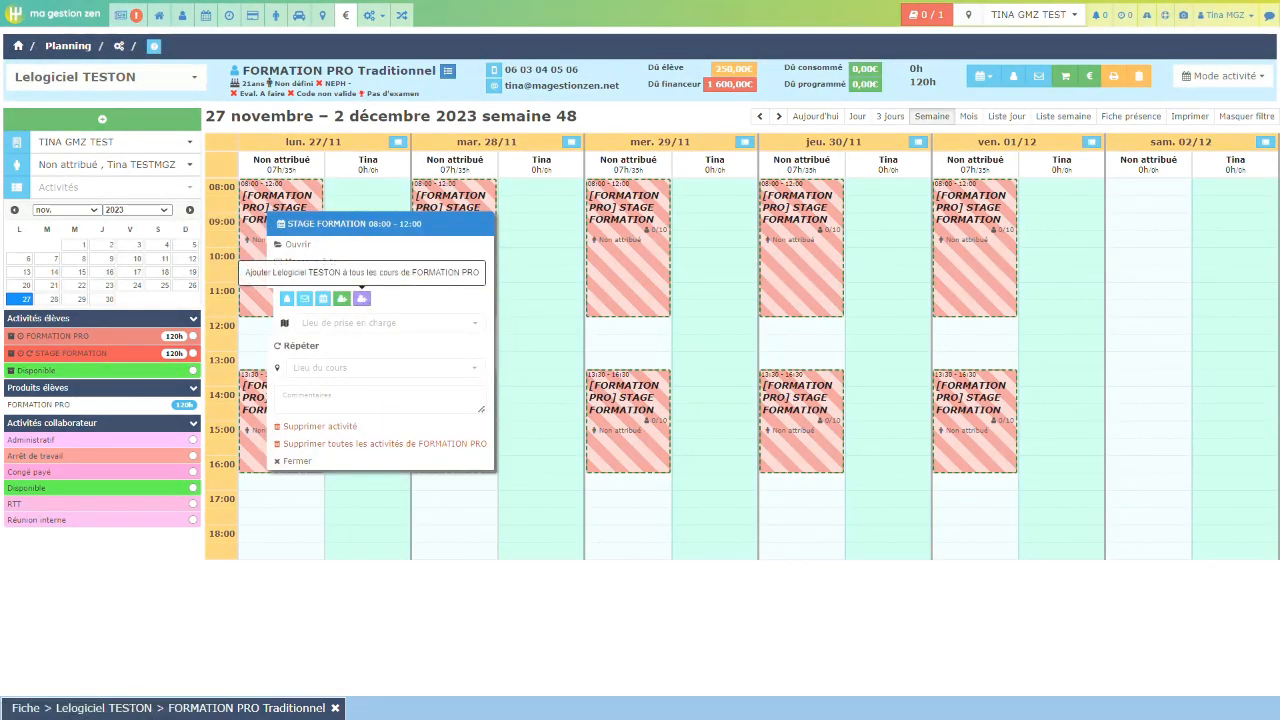
pyautogui.click(365, 302)
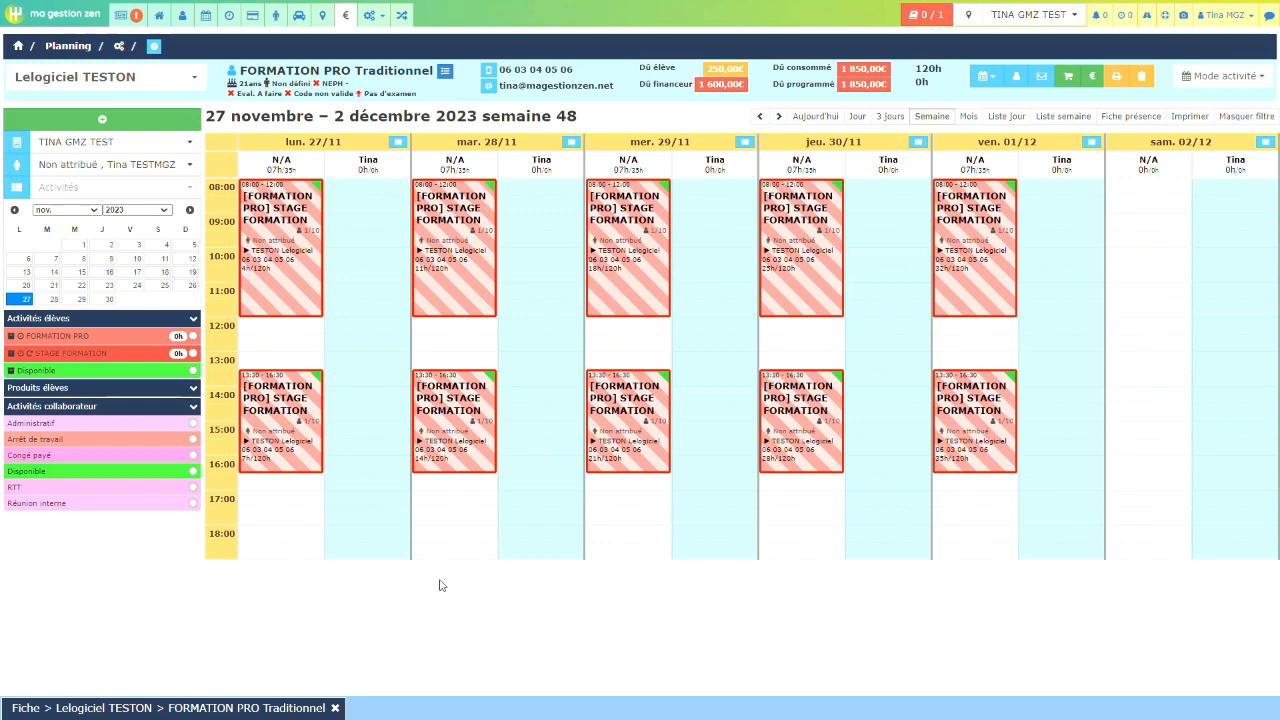
pyautogui.moveTo(285, 225)
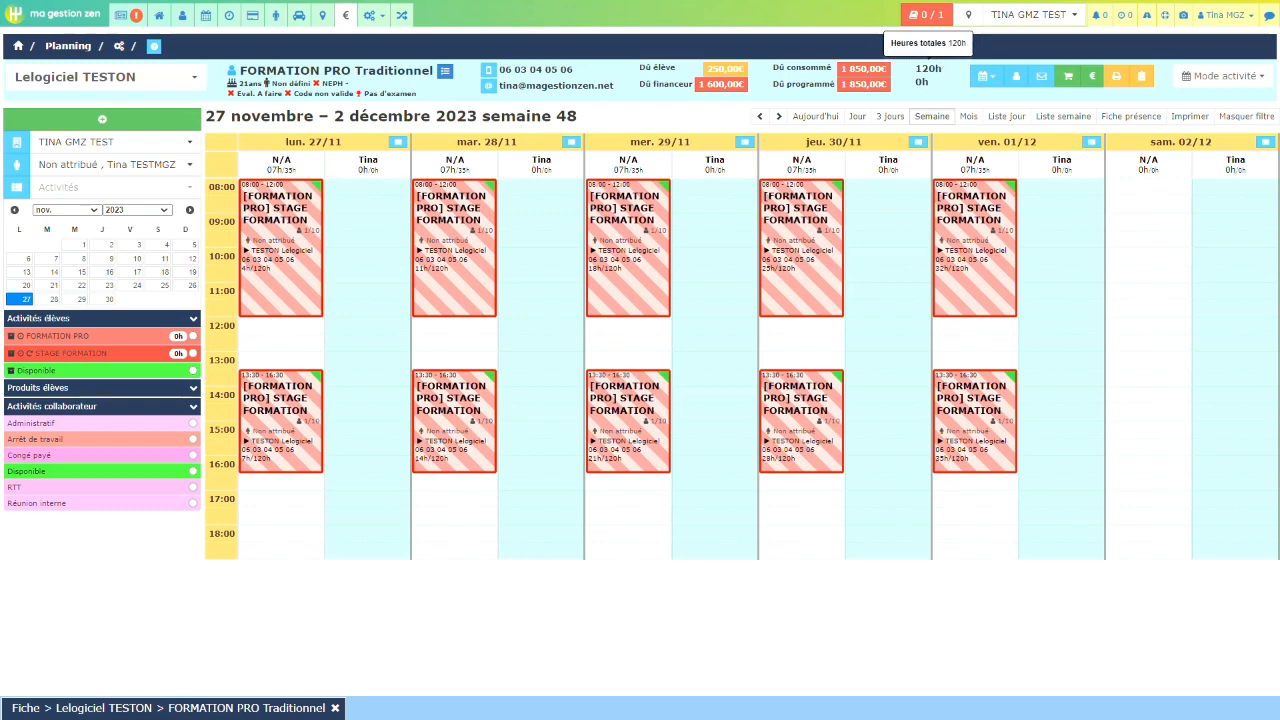
# Step: Check the student's scheduled activities list and return to the student's account file
pyautogui.click(986, 77)
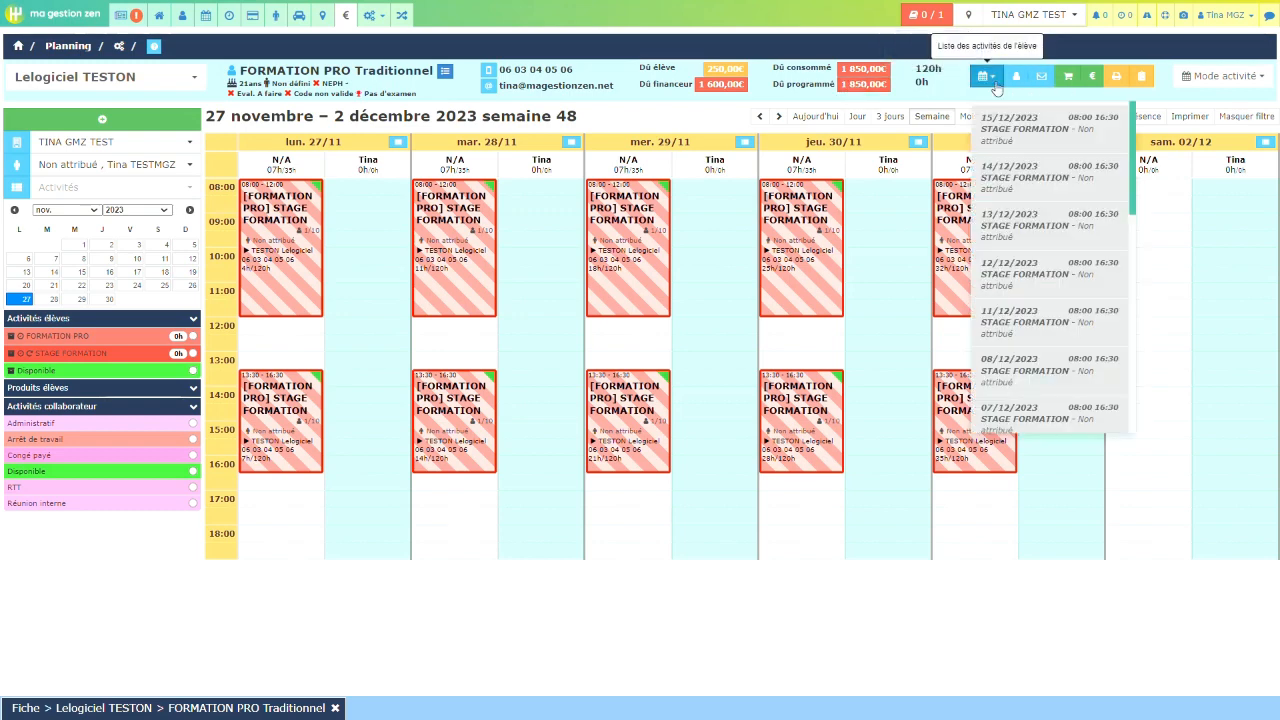
pyautogui.moveTo(1139, 192); pyautogui.dragTo(1115, 145)
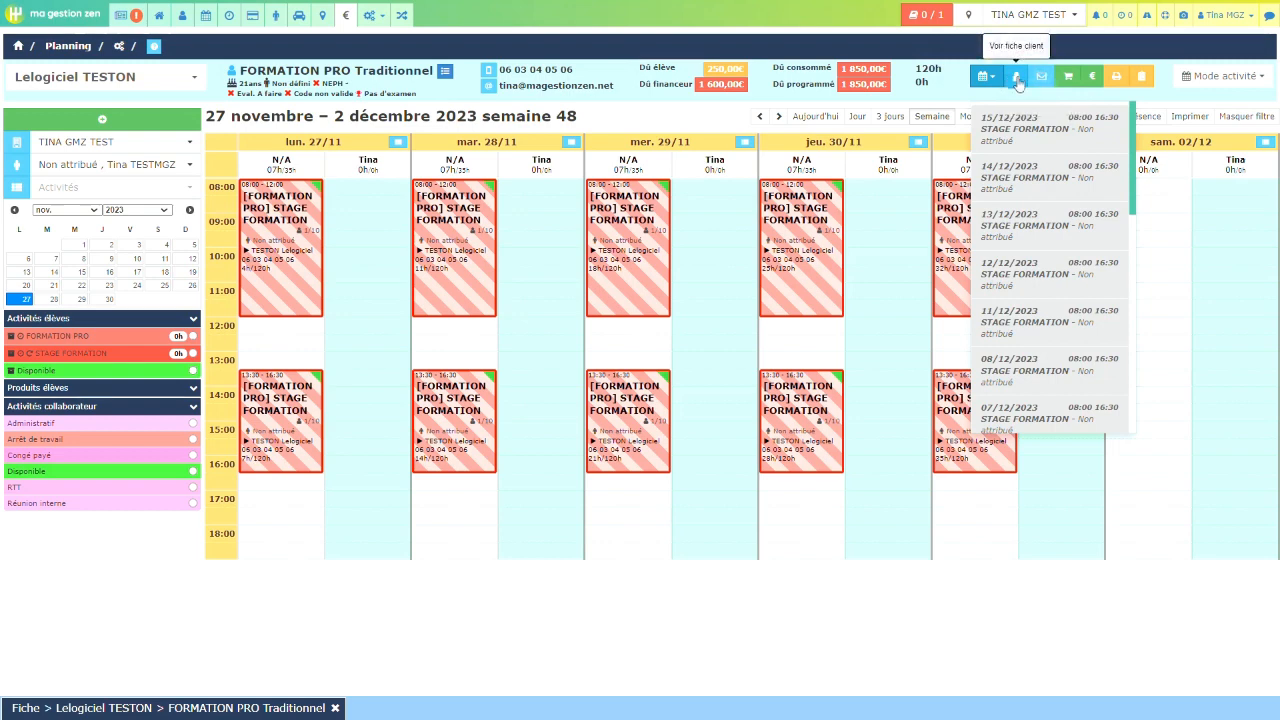
pyautogui.click(159, 710)
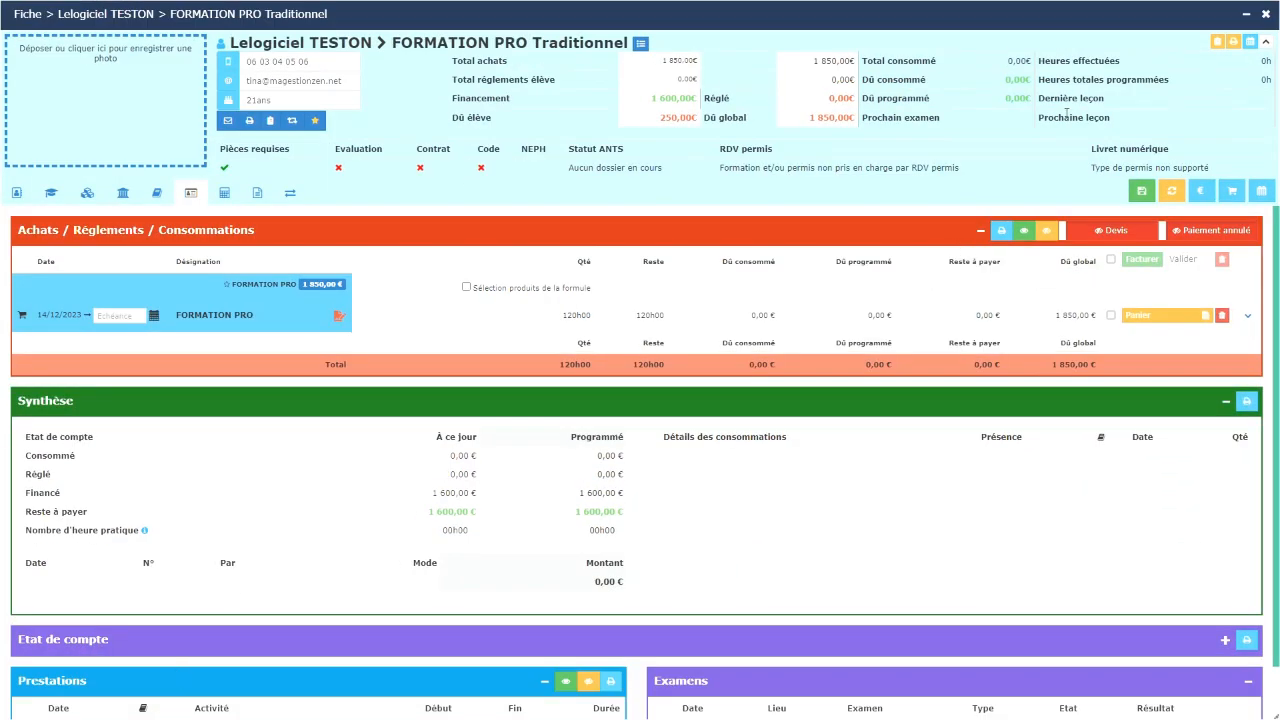
# Step: Refresh the account and review the 20 consumed STAGE FORMATION sessions (1 850,00 €, 120h) before showing training details
pyautogui.click(1171, 190)
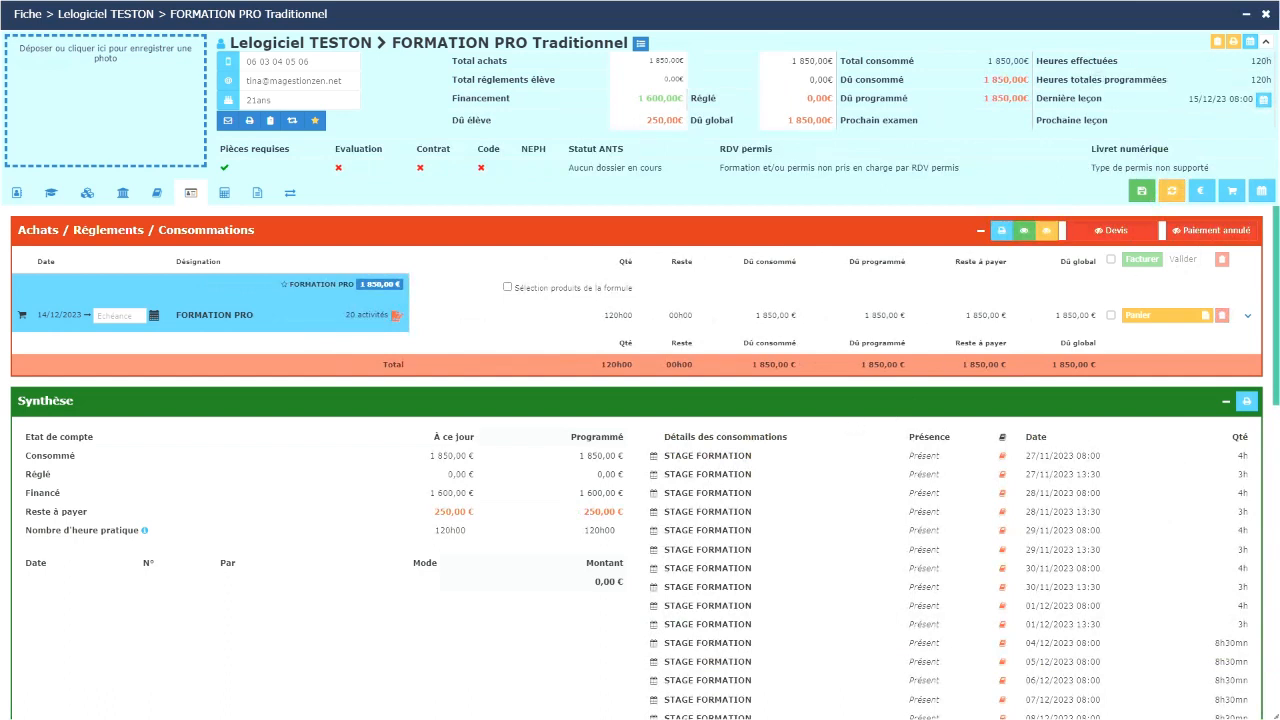
pyautogui.scroll(-3, 1159, 467)
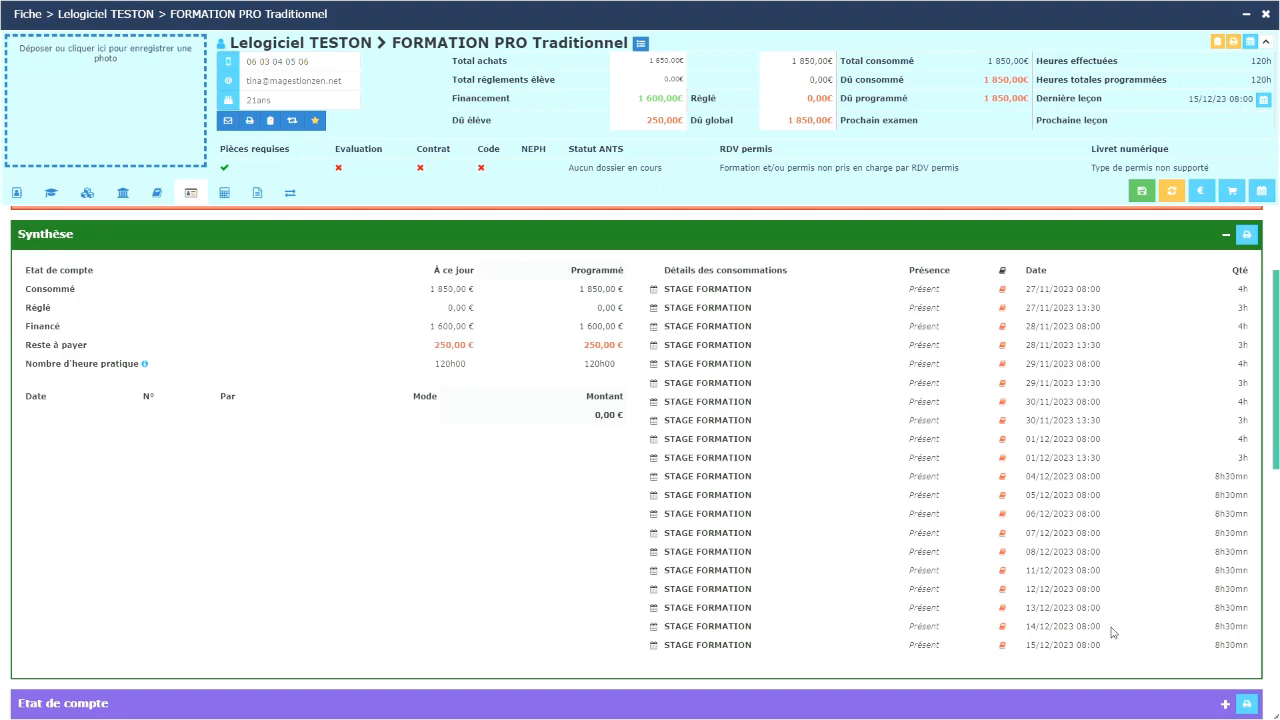
pyautogui.scroll(-6, 1113, 632)
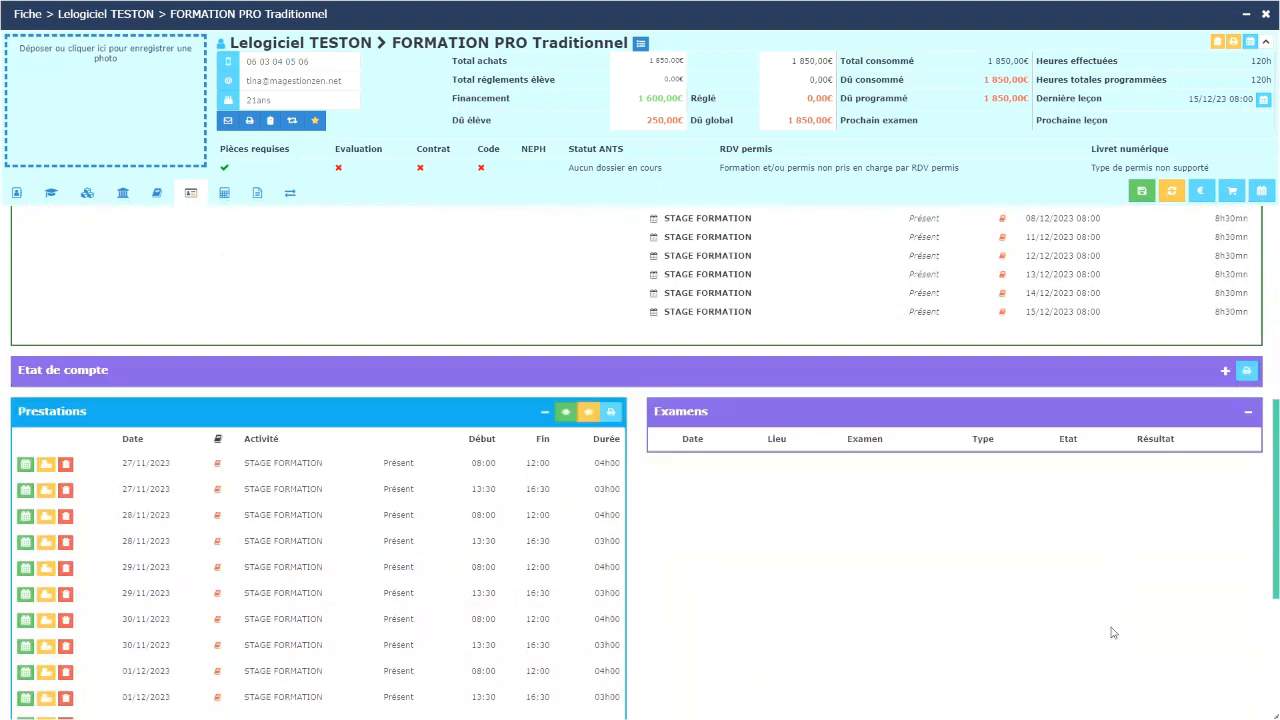
pyautogui.scroll(-5, 1113, 632)
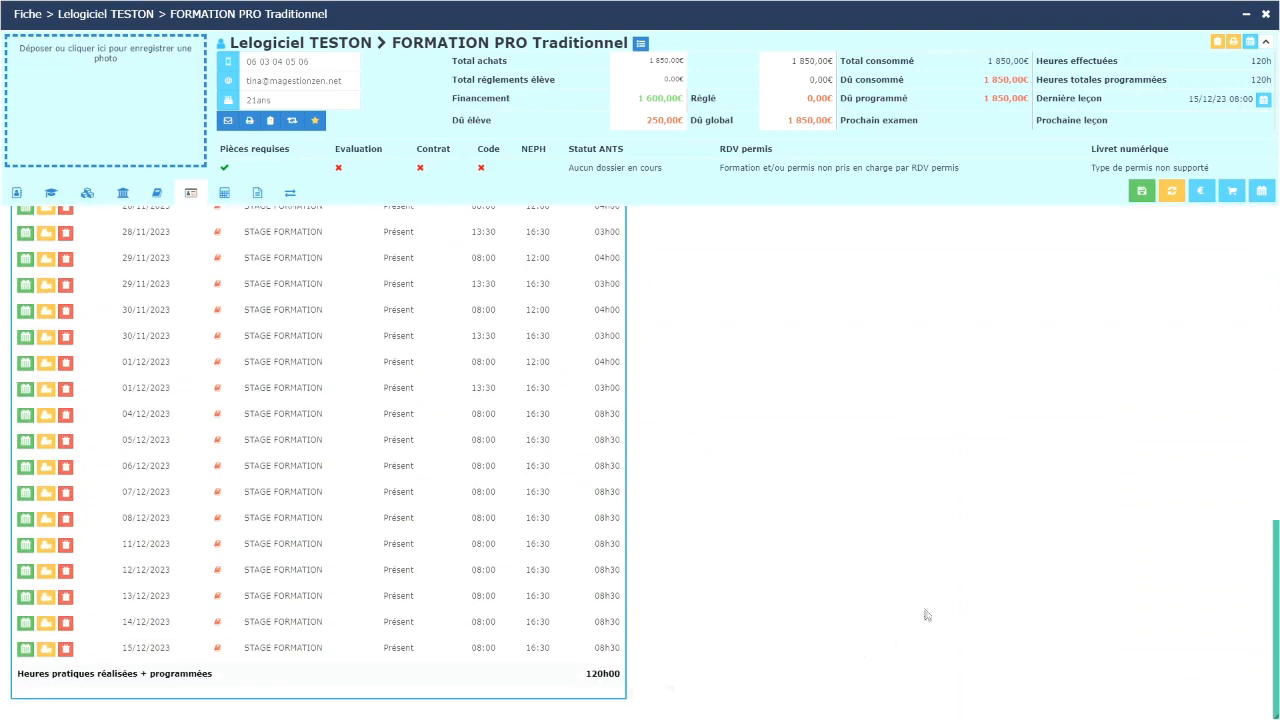
pyautogui.scroll(8, 924, 612)
pyautogui.scroll(6, 926, 614)
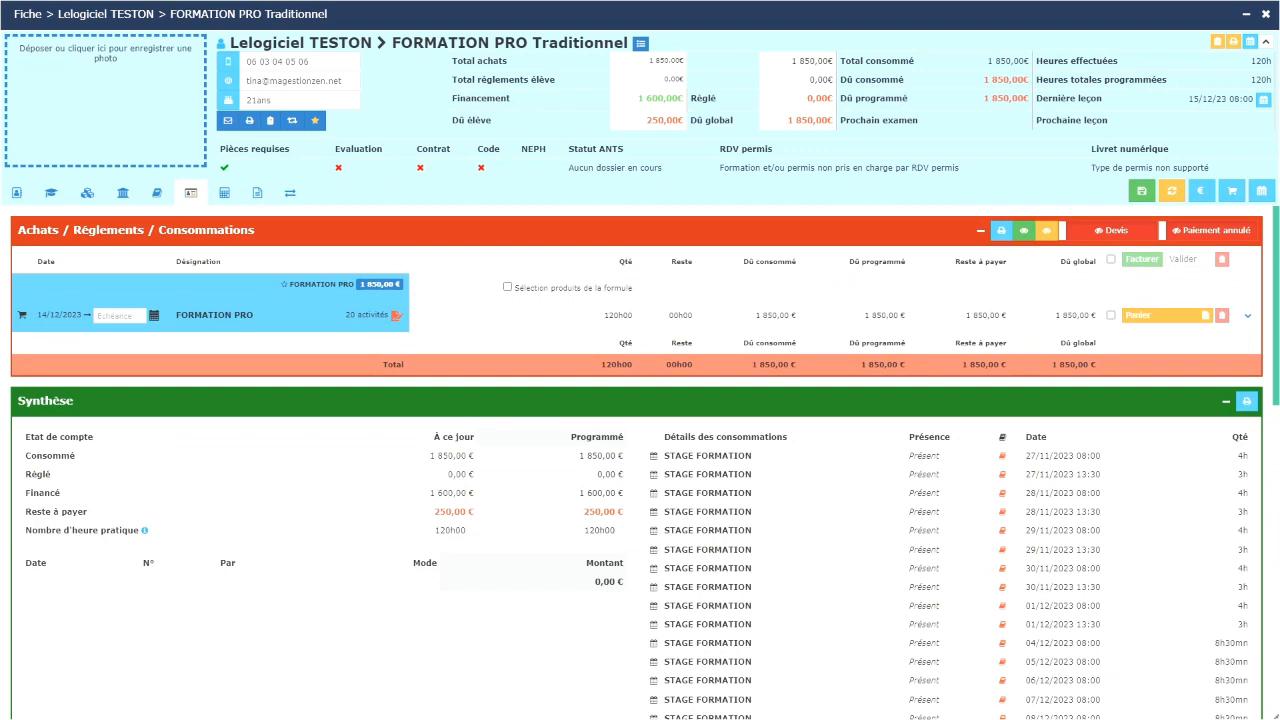
pyautogui.click(51, 192)
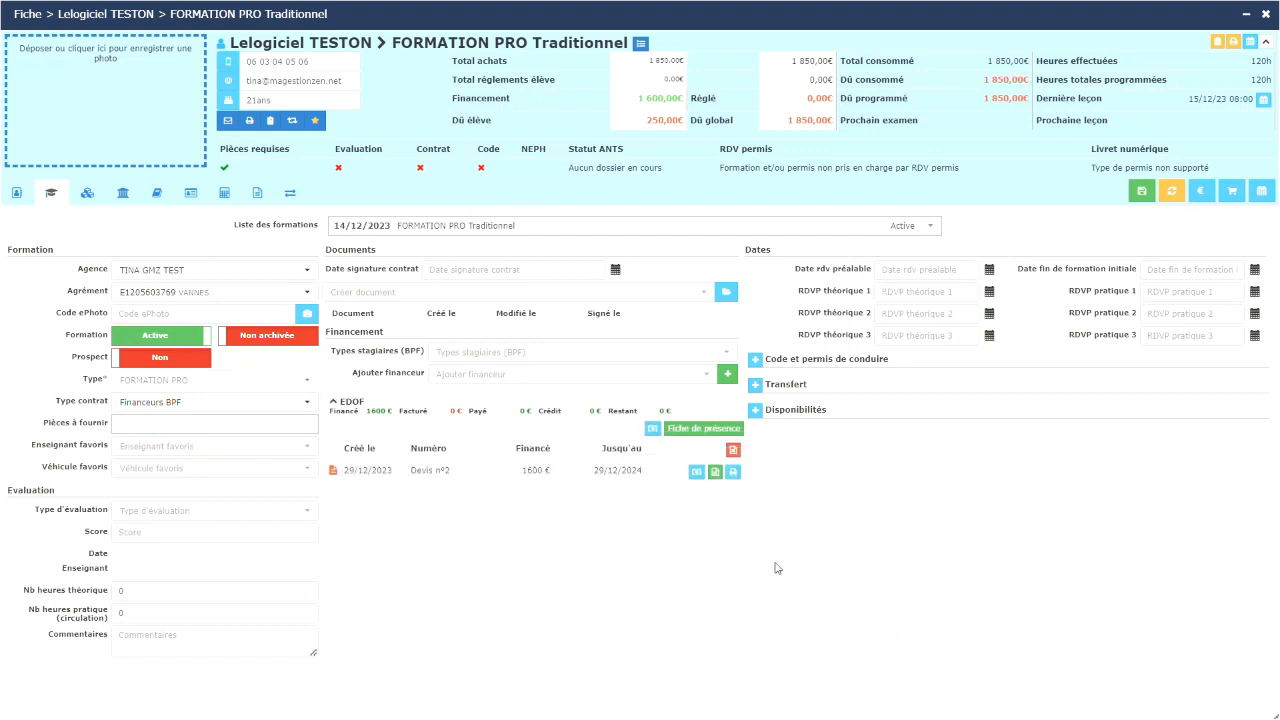
# Step: Record a 300 € EDOF advance by VIR Virement with comment 'acompte formation edof'
pyautogui.click(652, 428)
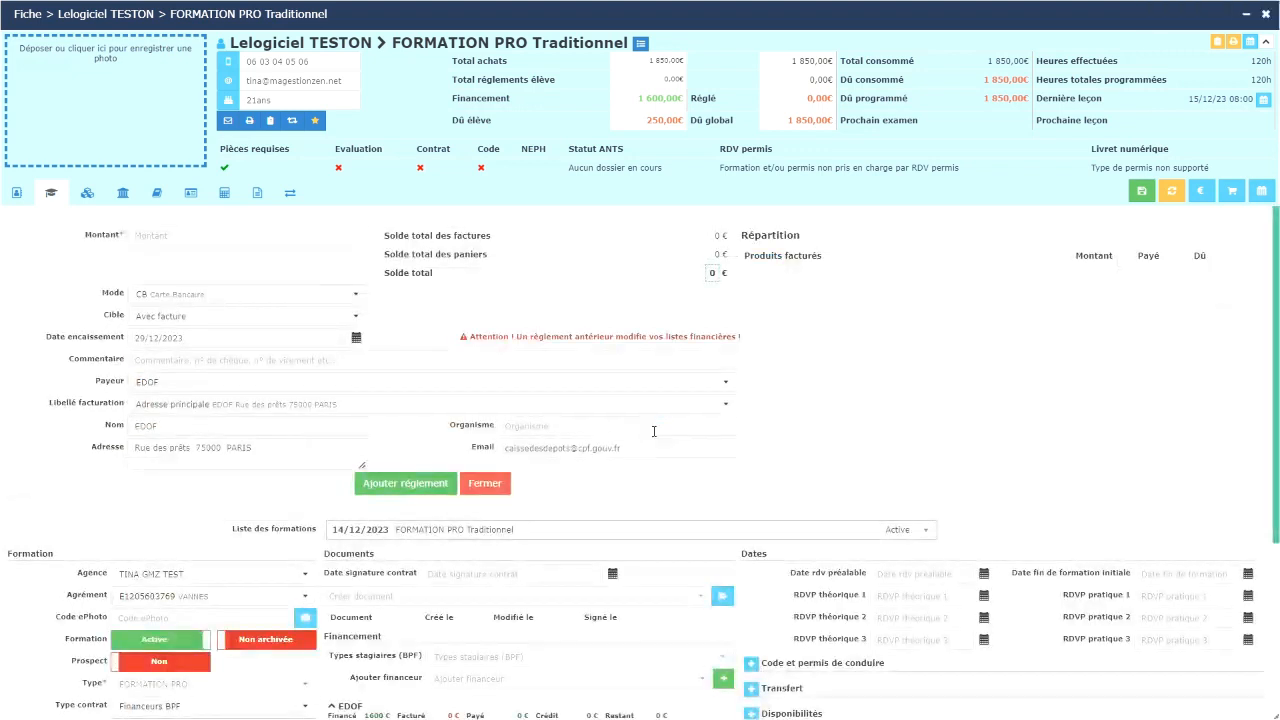
pyautogui.click(318, 236)
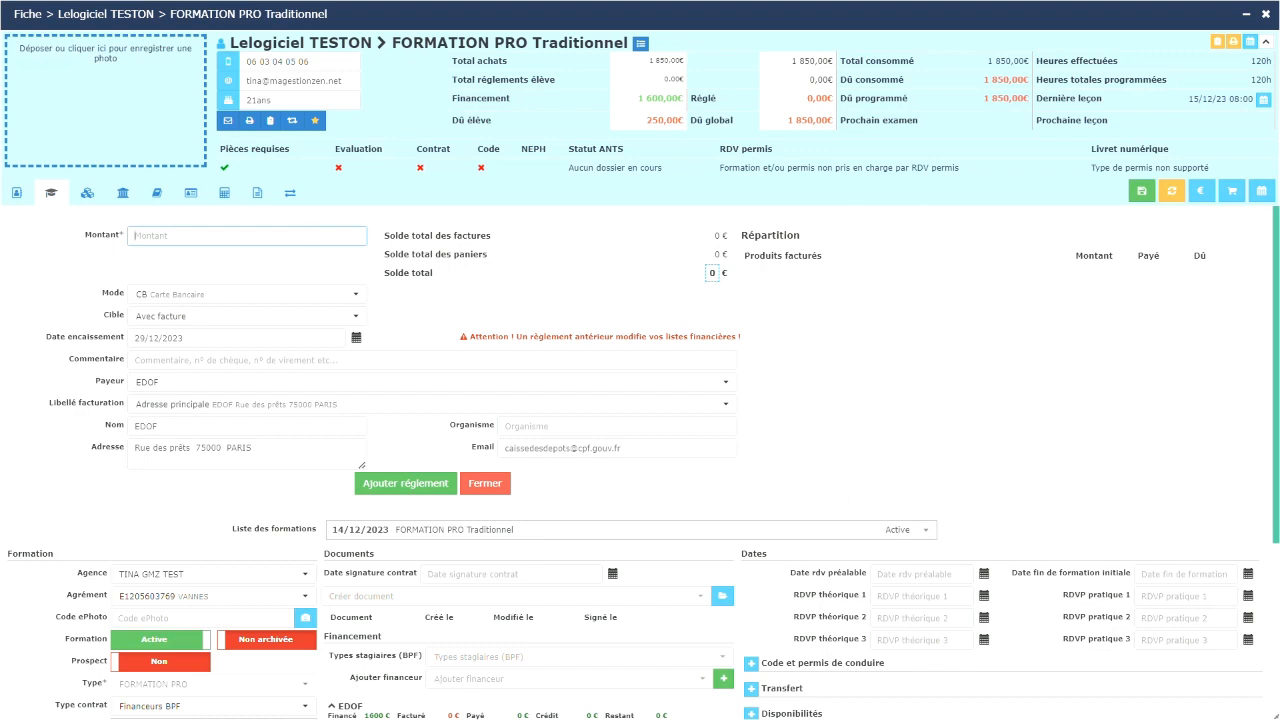
pyautogui.write('300')
pyautogui.click(337, 294)
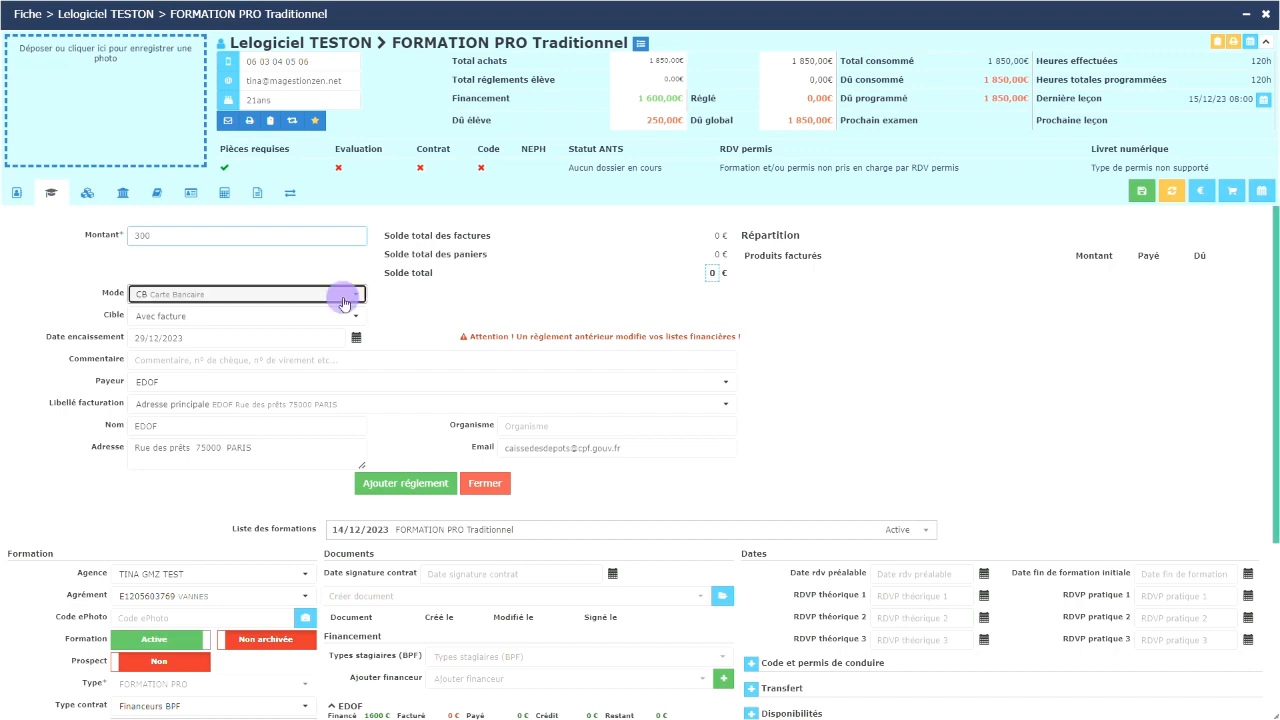
pyautogui.click(183, 401)
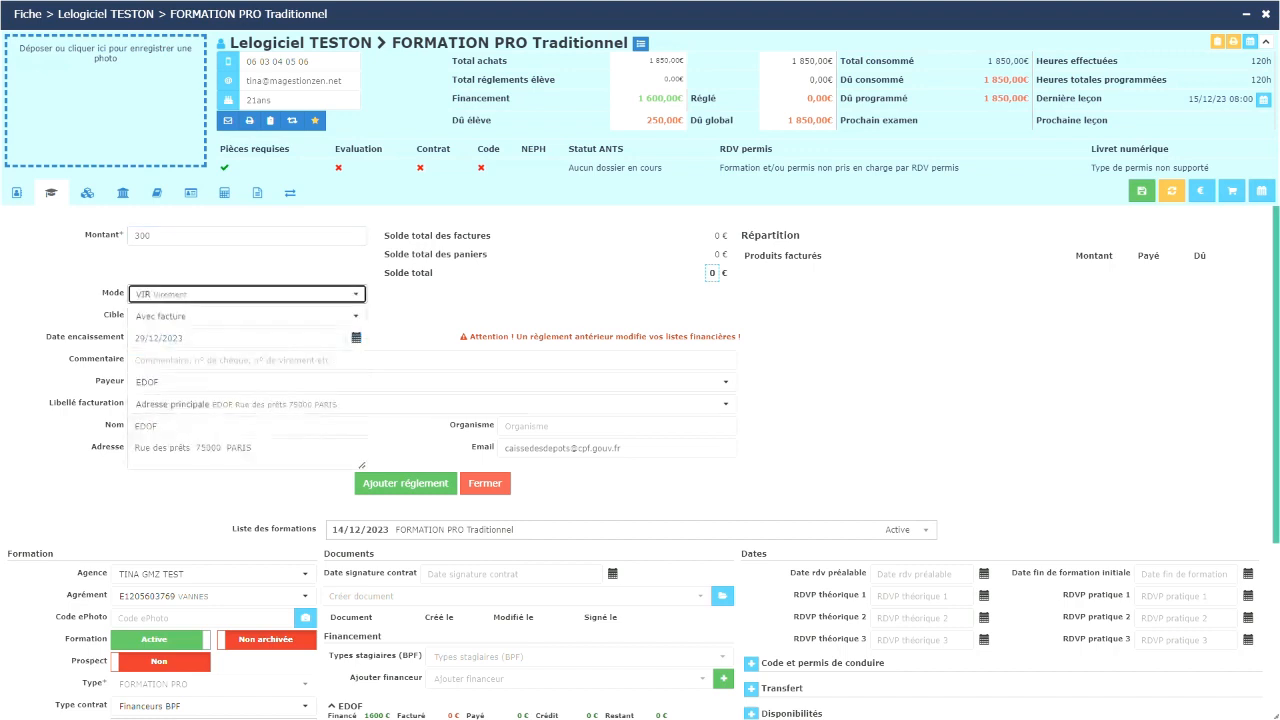
pyautogui.click(179, 363)
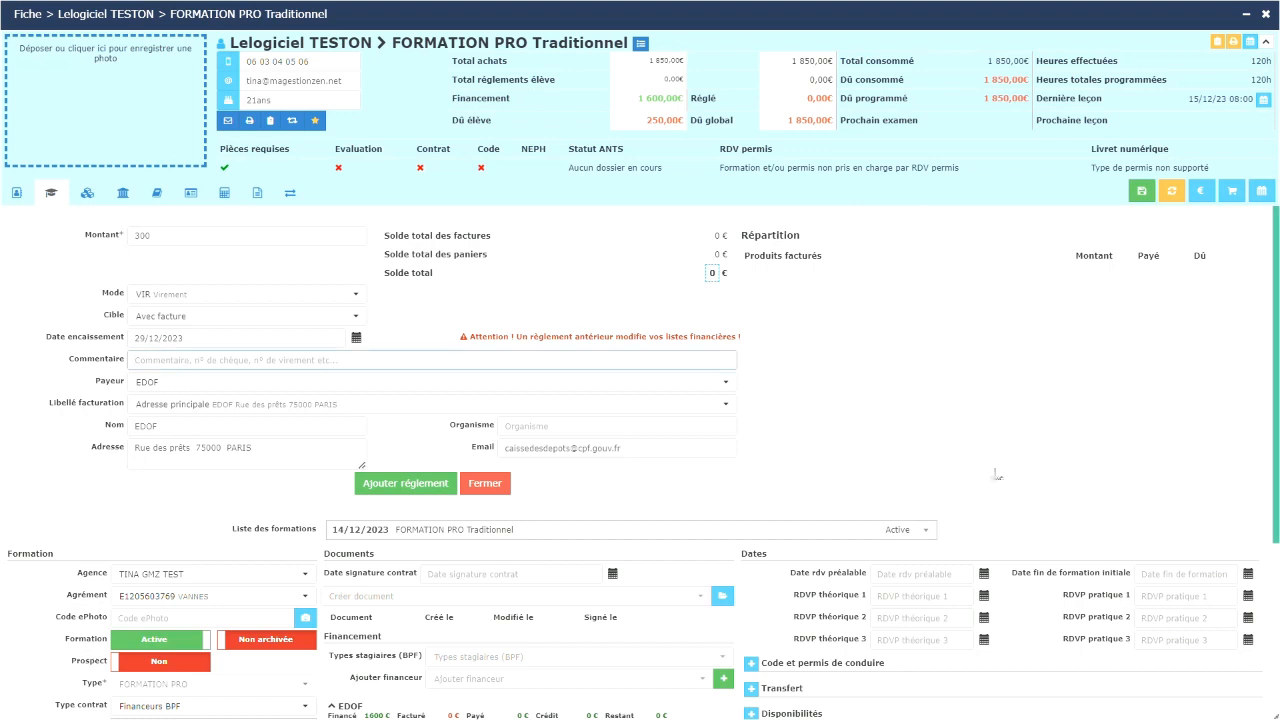
pyautogui.write('ai')
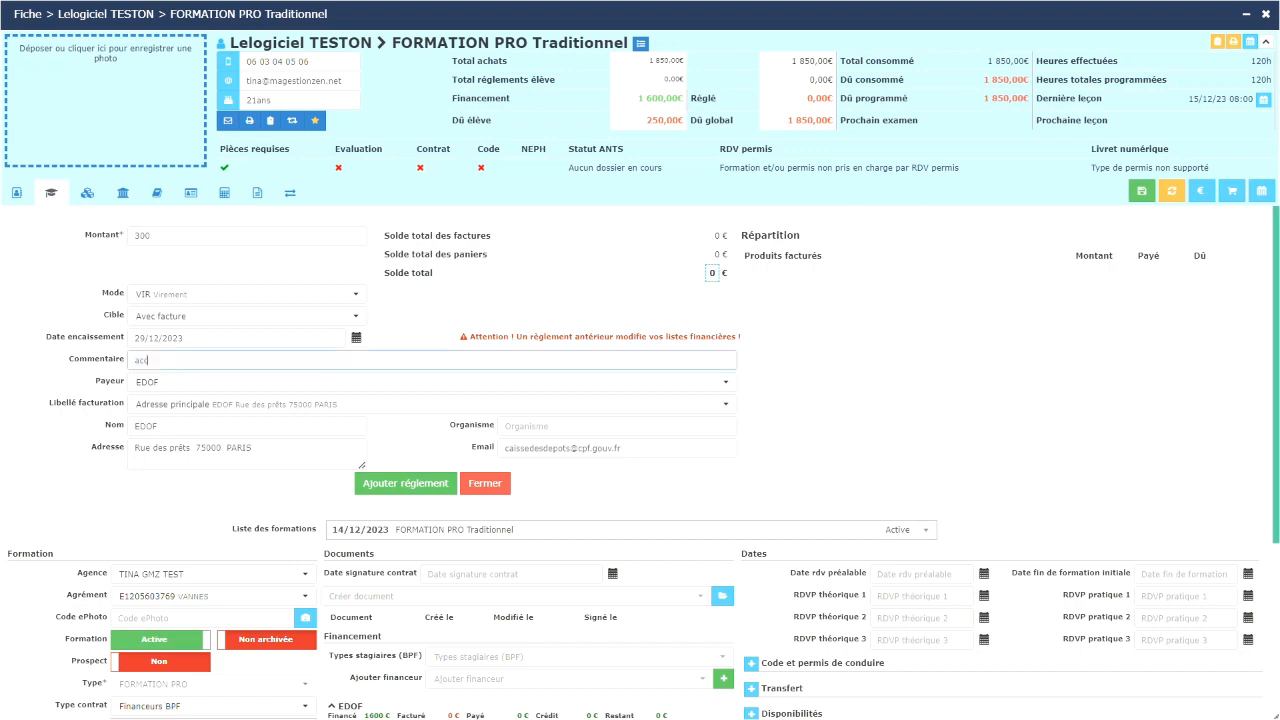
pyautogui.write('ompte formation edof')
pyautogui.click(405, 483)
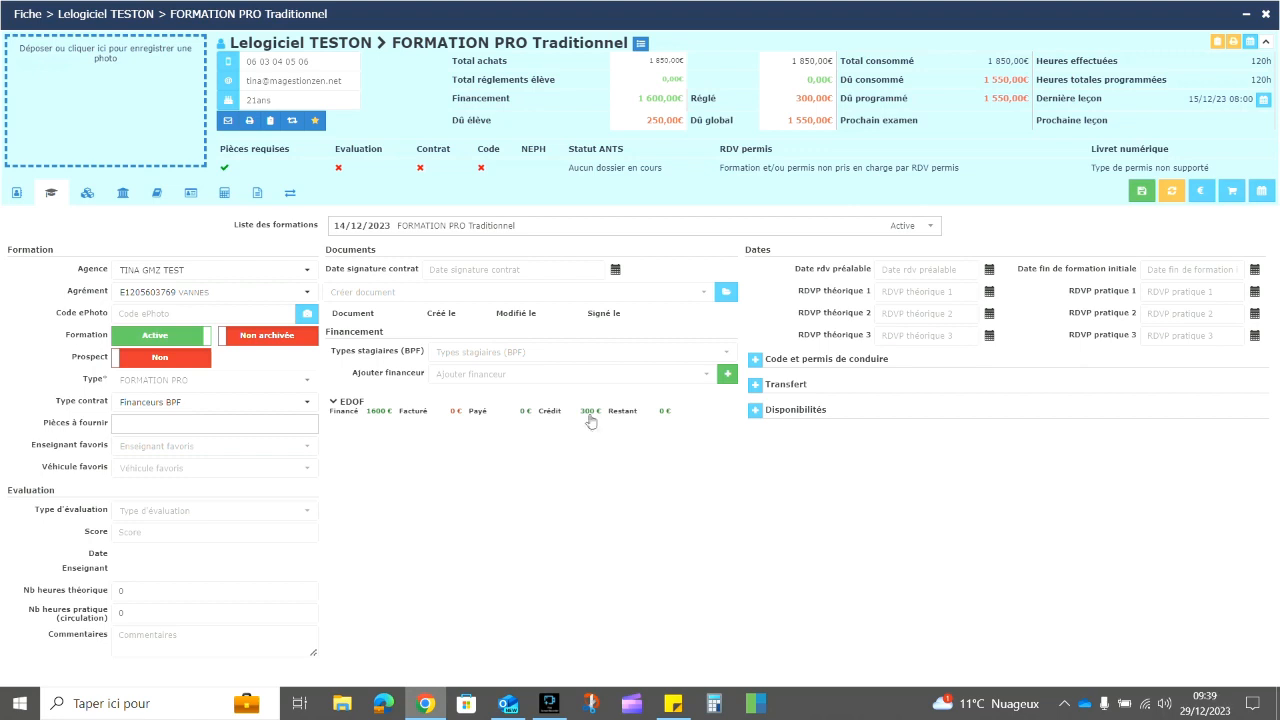
# Step: Save the training record and start an EDOF invoice for Devis n°2's 1600 €
pyautogui.click(1142, 190)
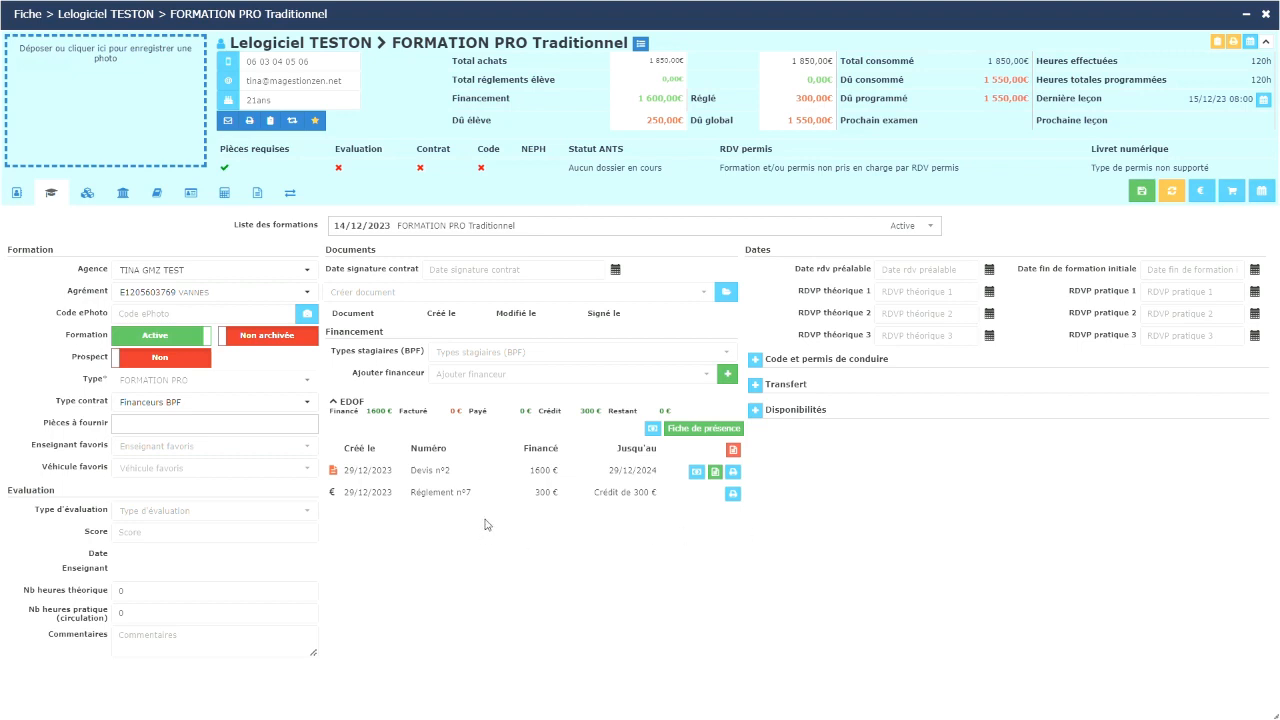
pyautogui.click(714, 472)
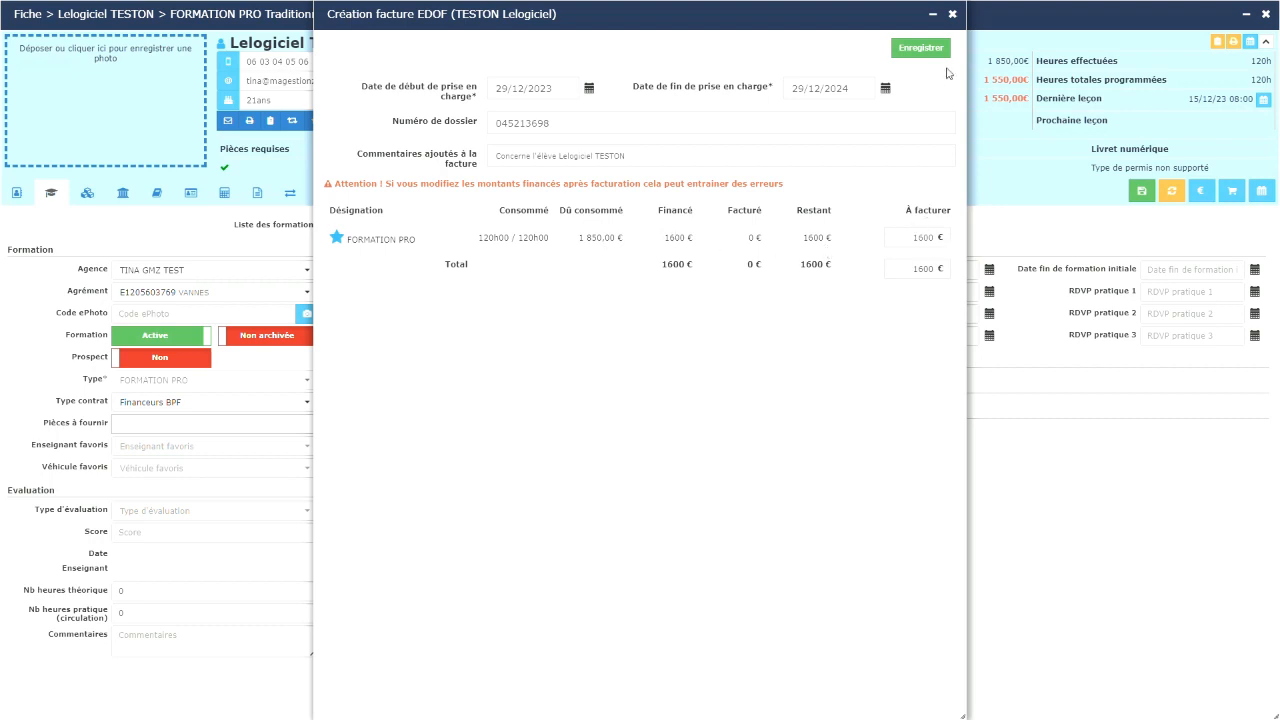
# Step: Save and close the 1600 € EDOF invoice, reload, and expand the EDOF documents list
pyautogui.click(922, 48)
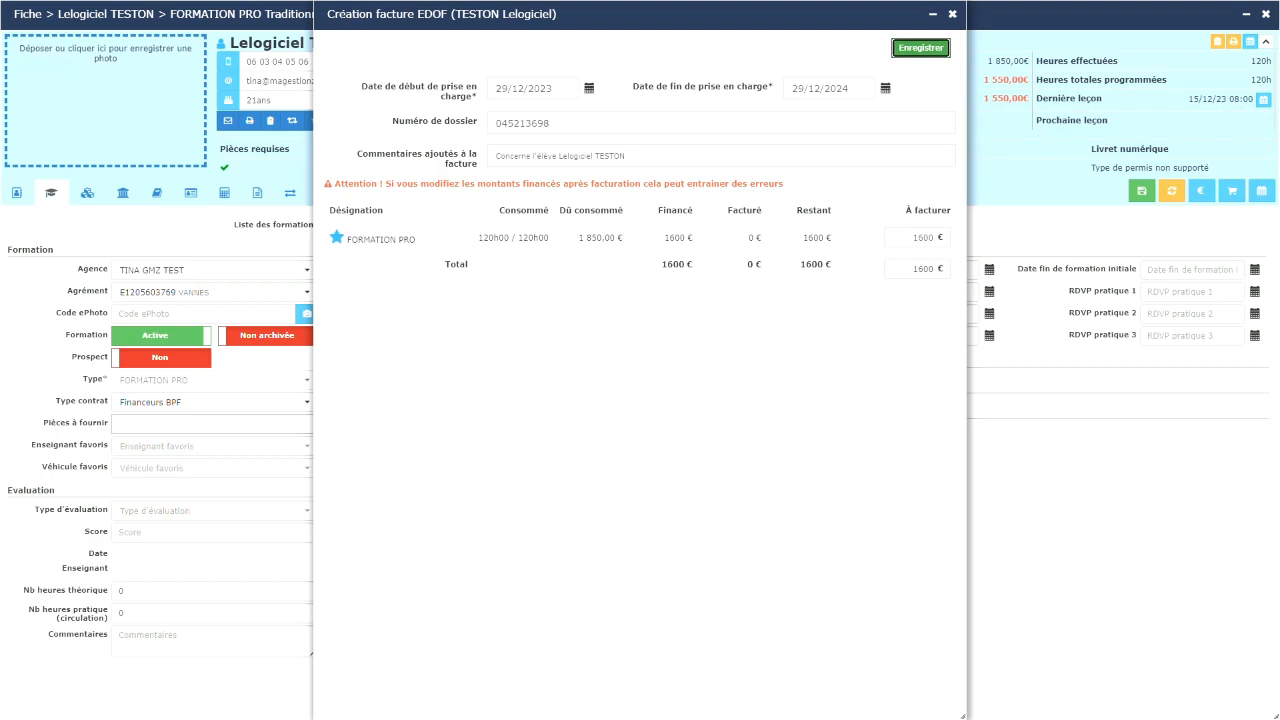
pyautogui.click(952, 14)
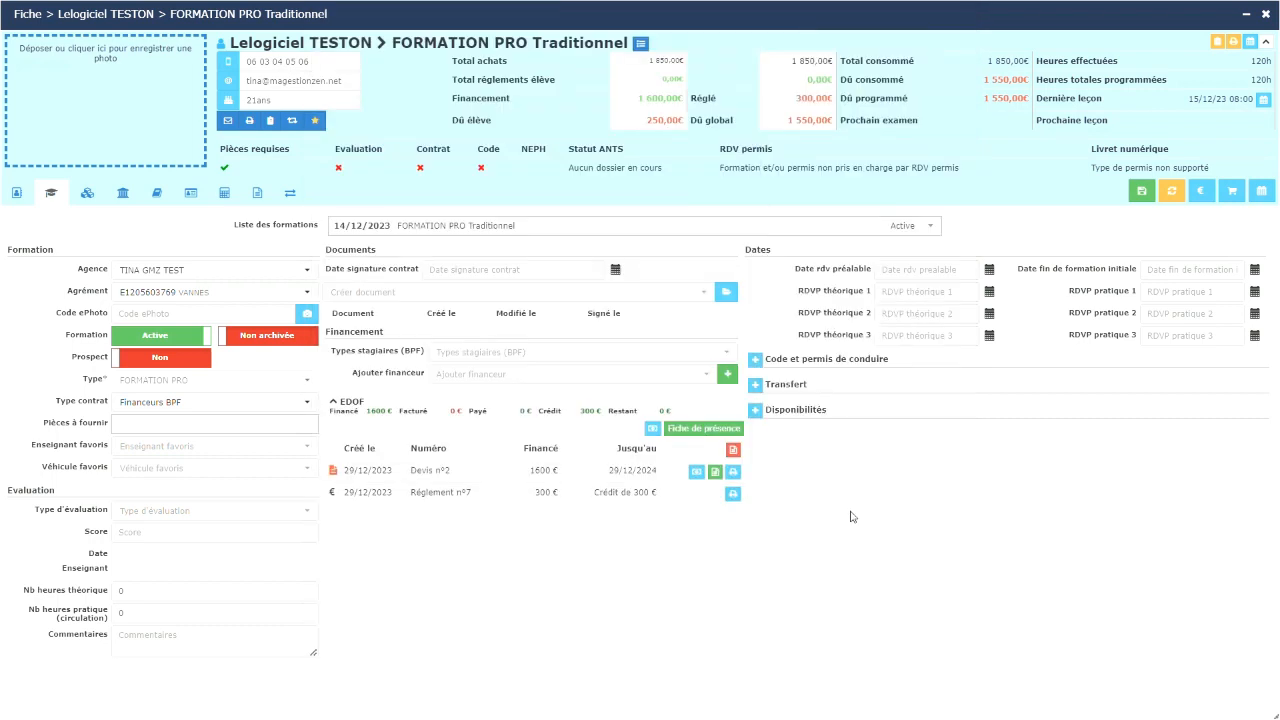
pyautogui.click(1171, 190)
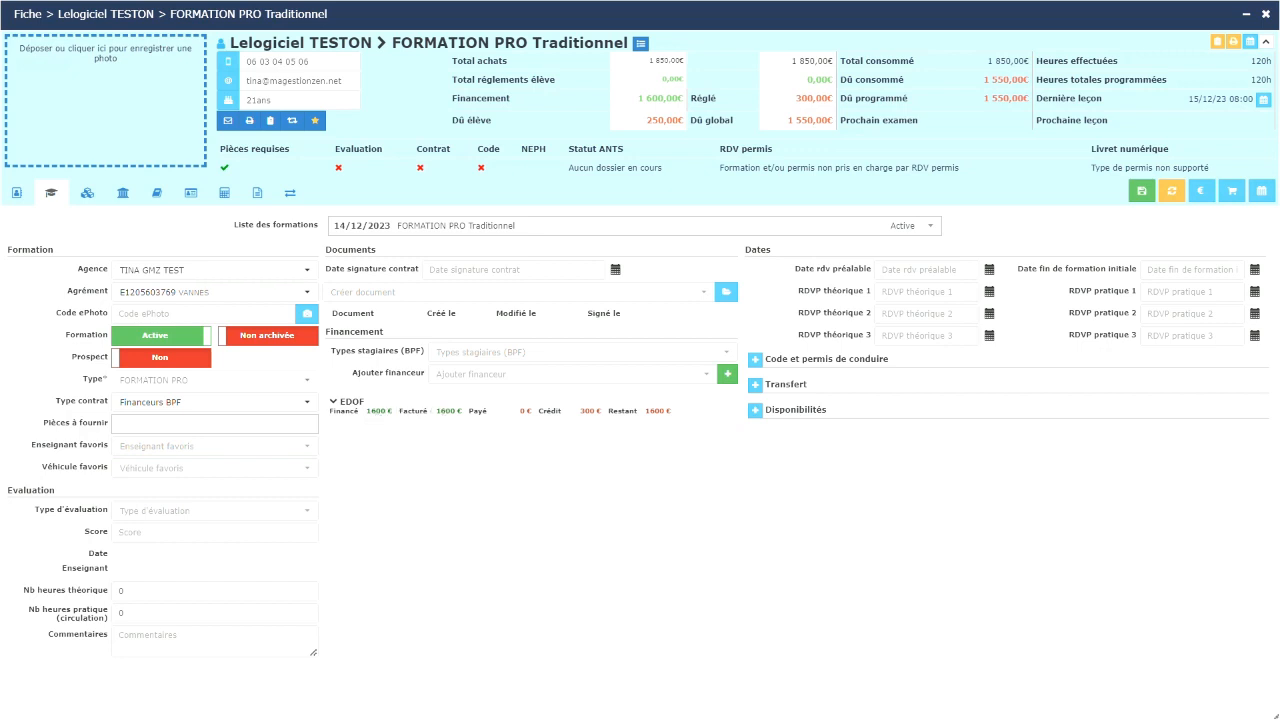
pyautogui.click(731, 419)
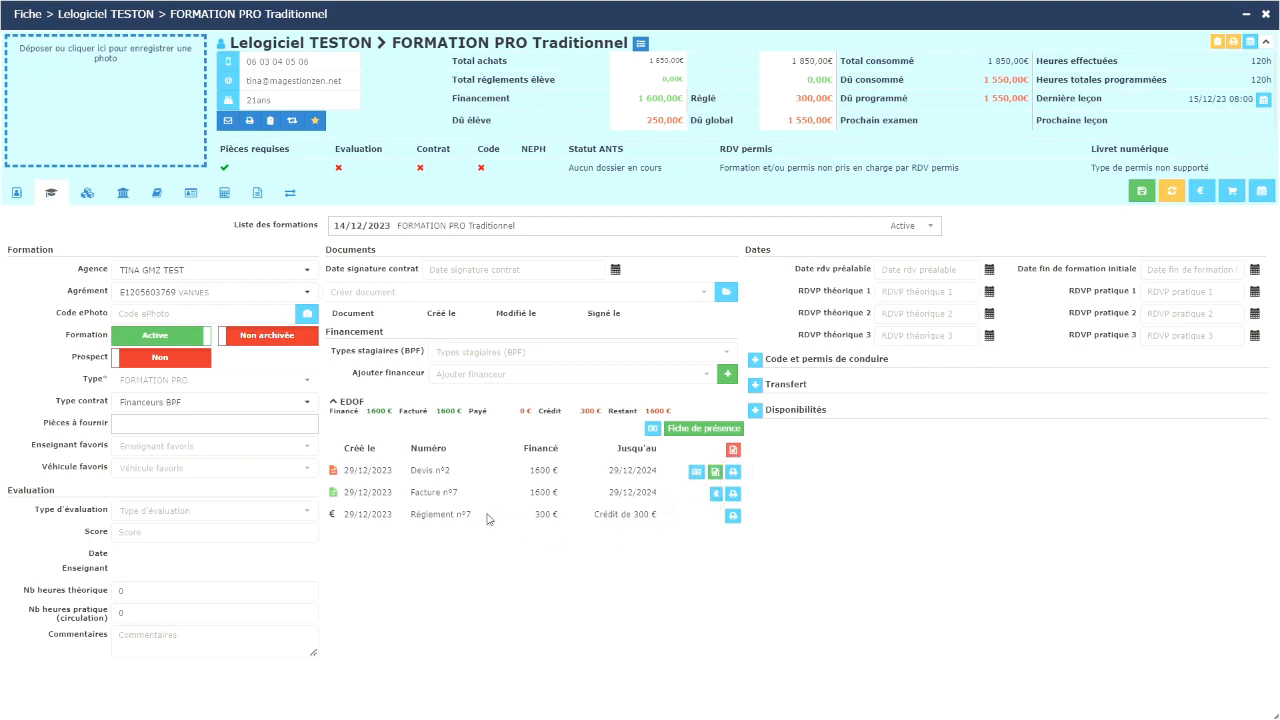
# Step: Pay EDOF Facture n°7 with the 300 € credit, leaving 1300 € remaining
pyautogui.click(652, 428)
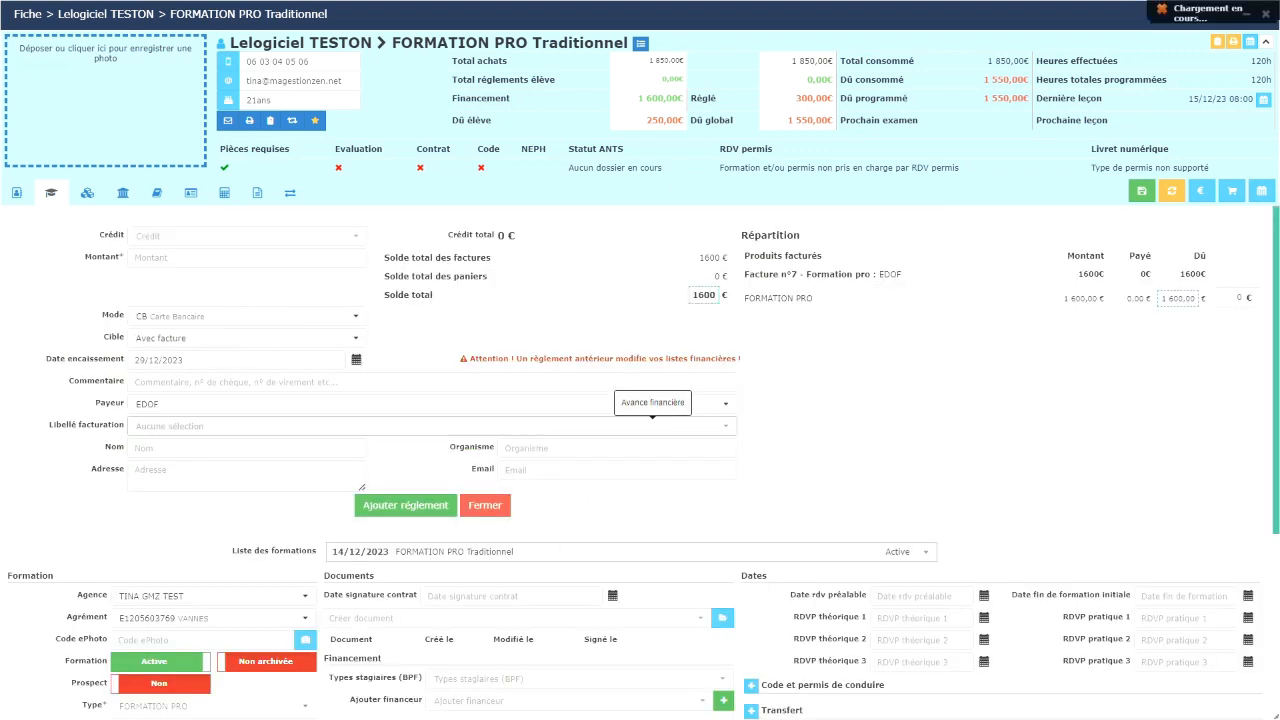
pyautogui.click(255, 240)
pyautogui.click(267, 260)
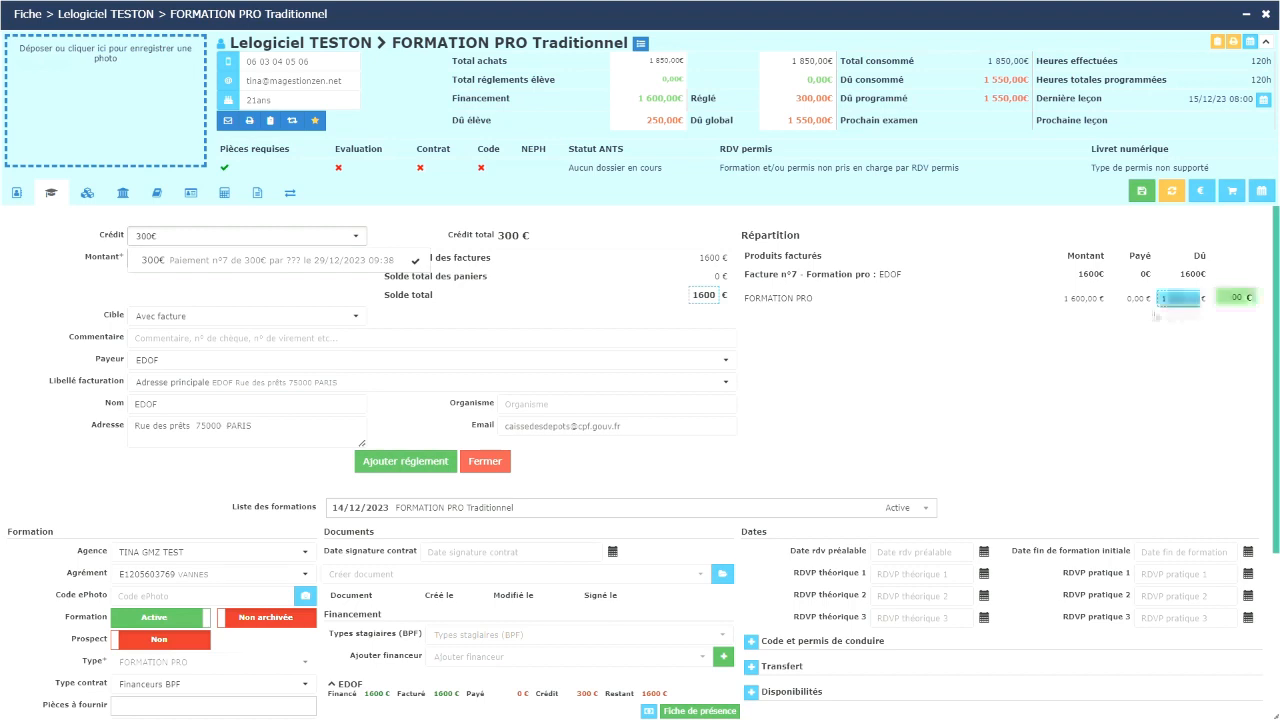
pyautogui.click(412, 462)
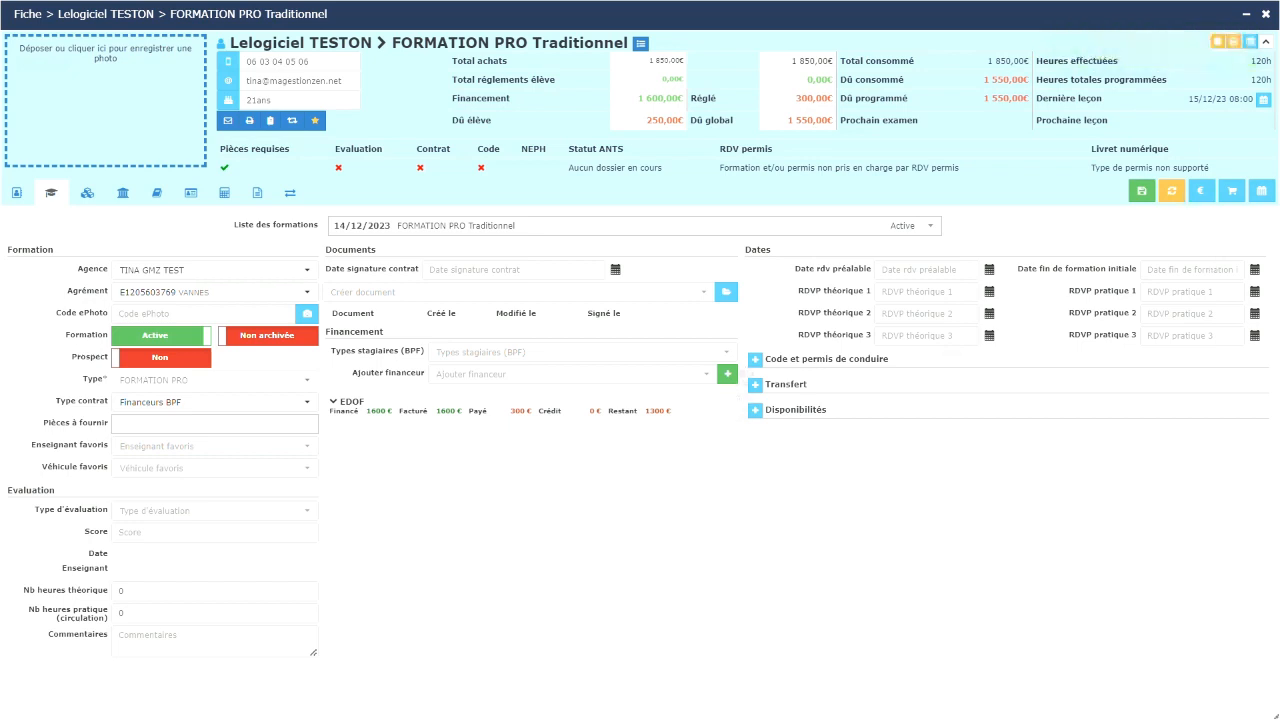
pyautogui.click(1172, 190)
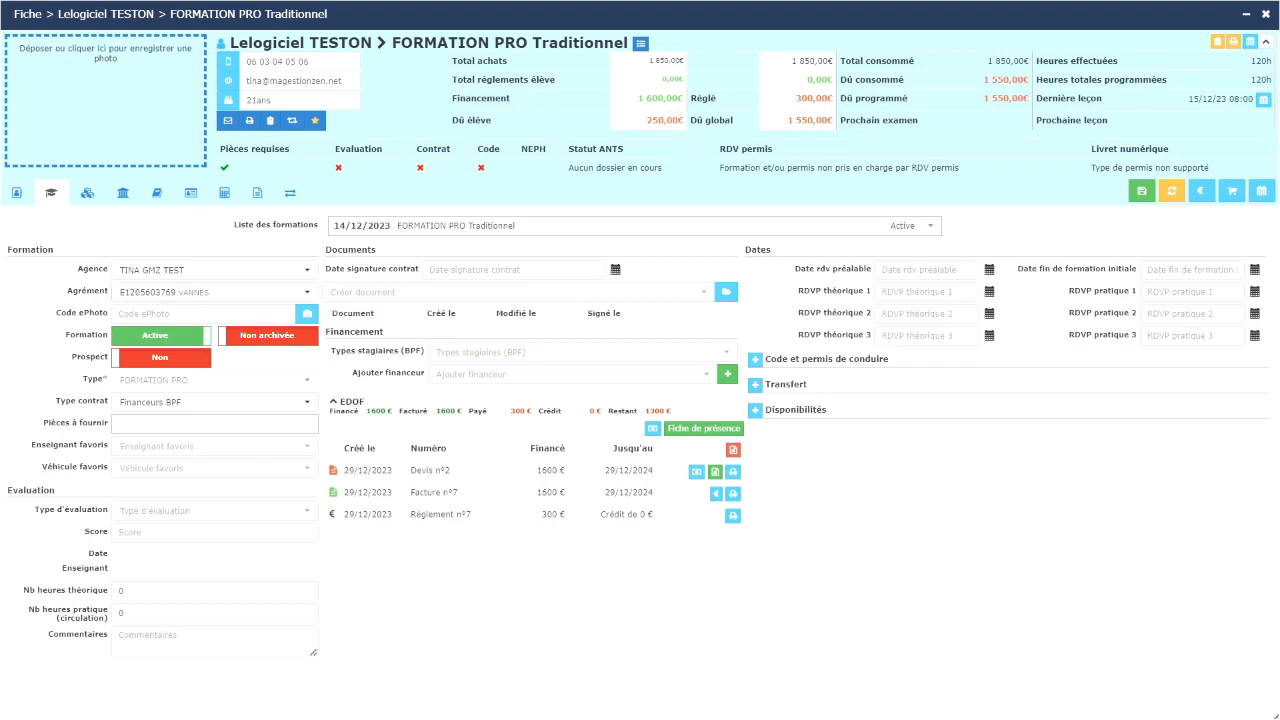
# Step: Invoice the FORMATION PRO purchase to the student as a 250 € invoice, Facture n°8
pyautogui.click(190, 192)
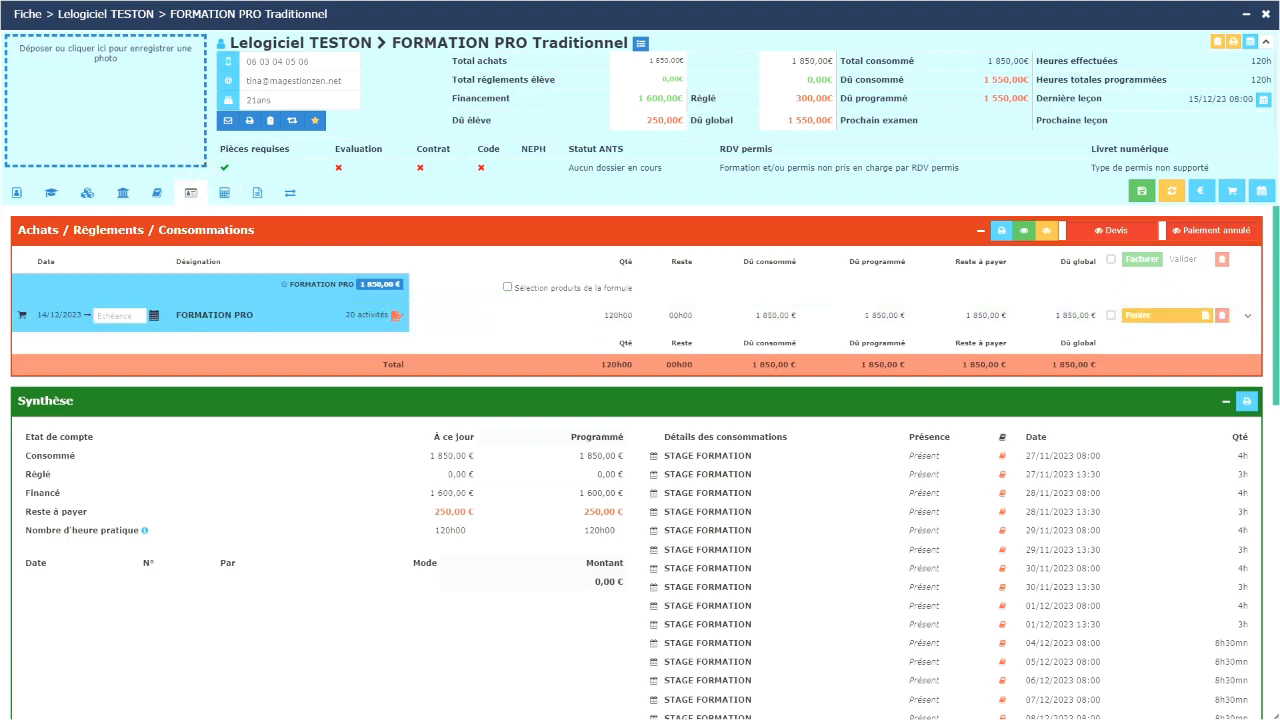
pyautogui.click(1171, 190)
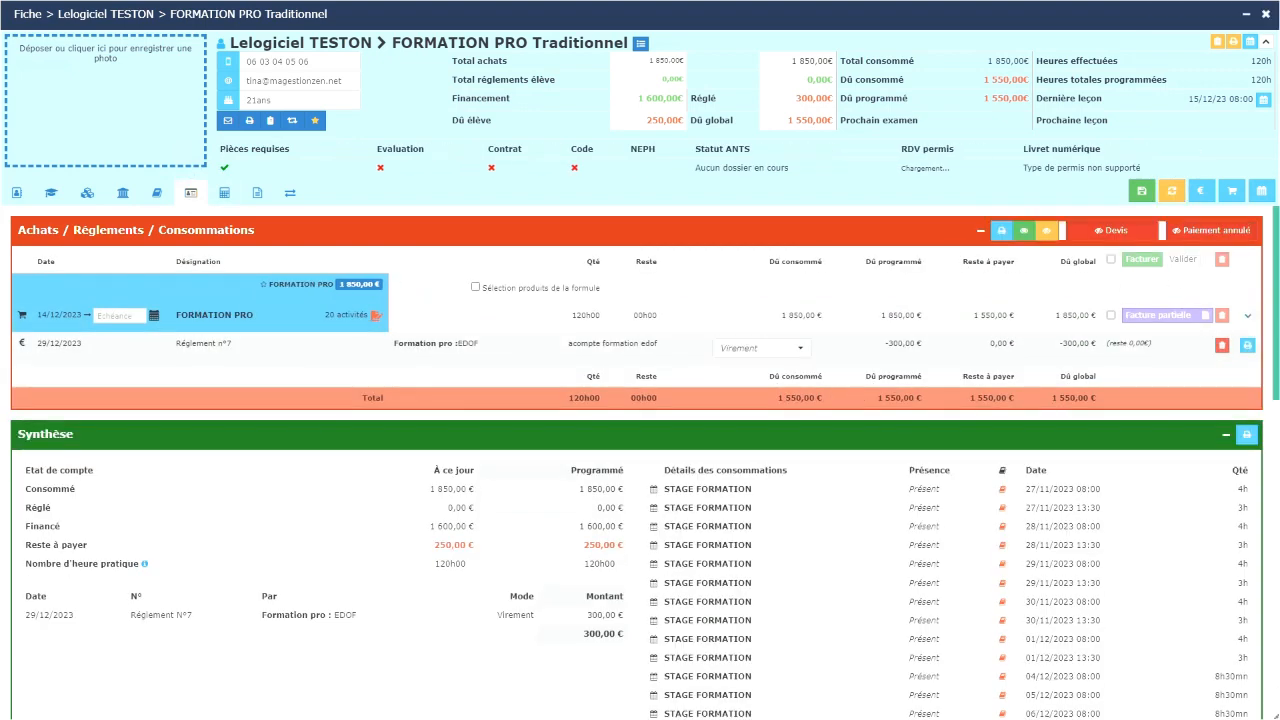
pyautogui.moveTo(1145, 318)
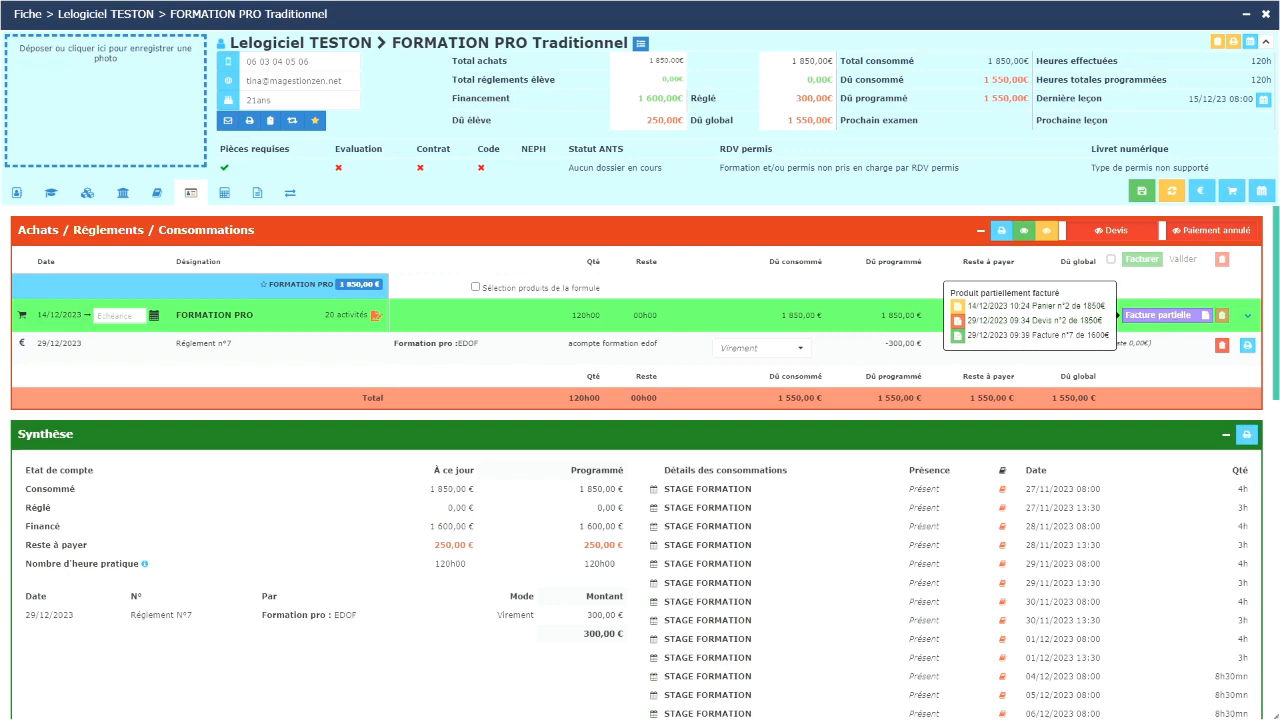
pyautogui.click(1110, 259)
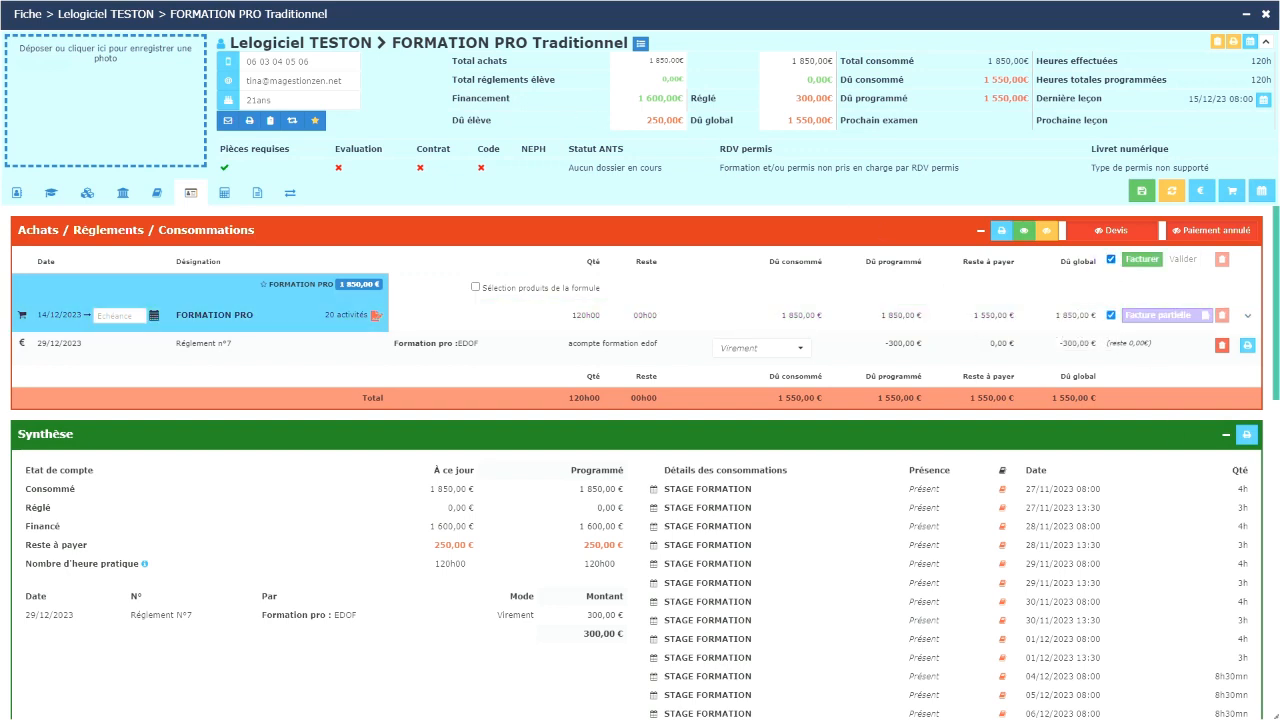
pyautogui.click(1141, 259)
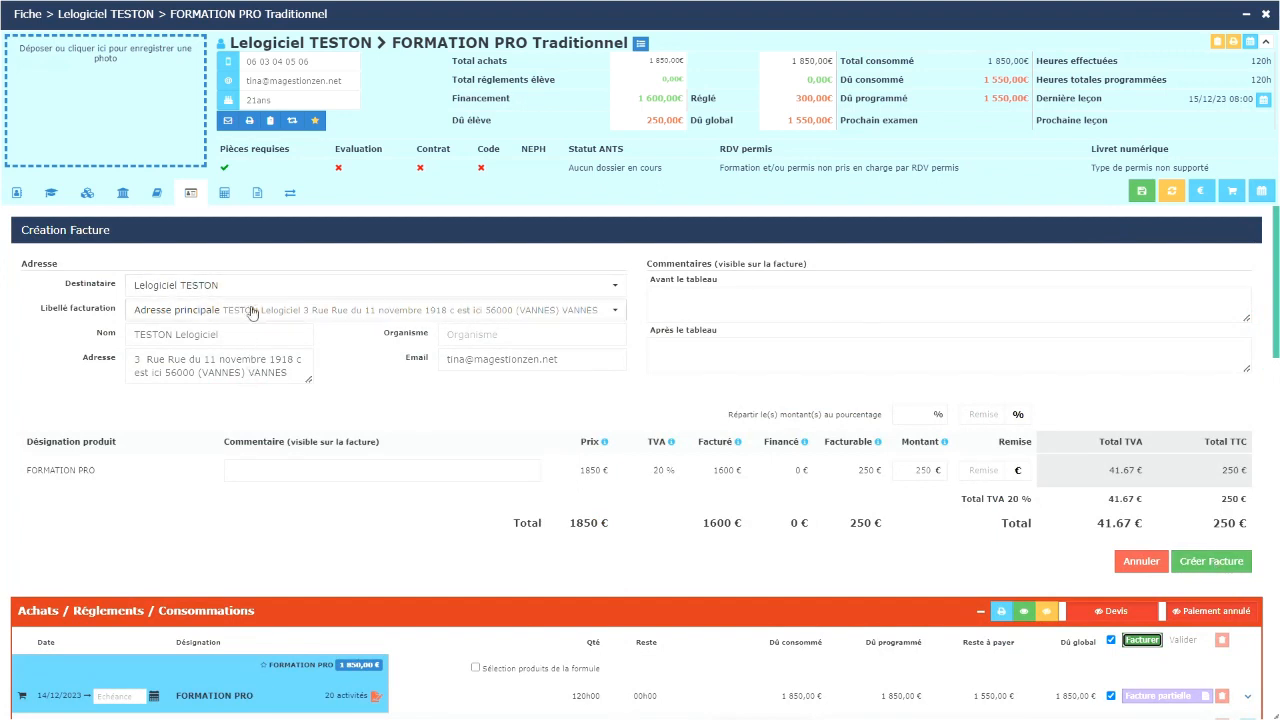
pyautogui.click(1229, 572)
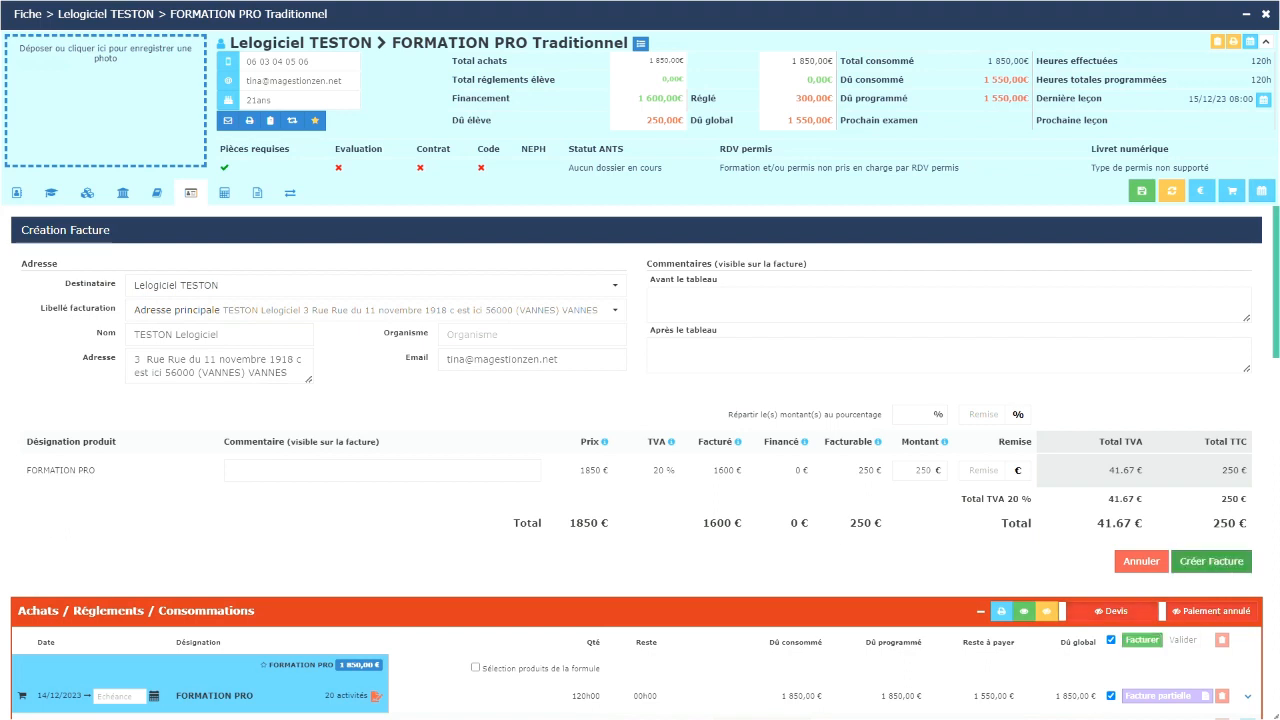
pyautogui.click(1171, 190)
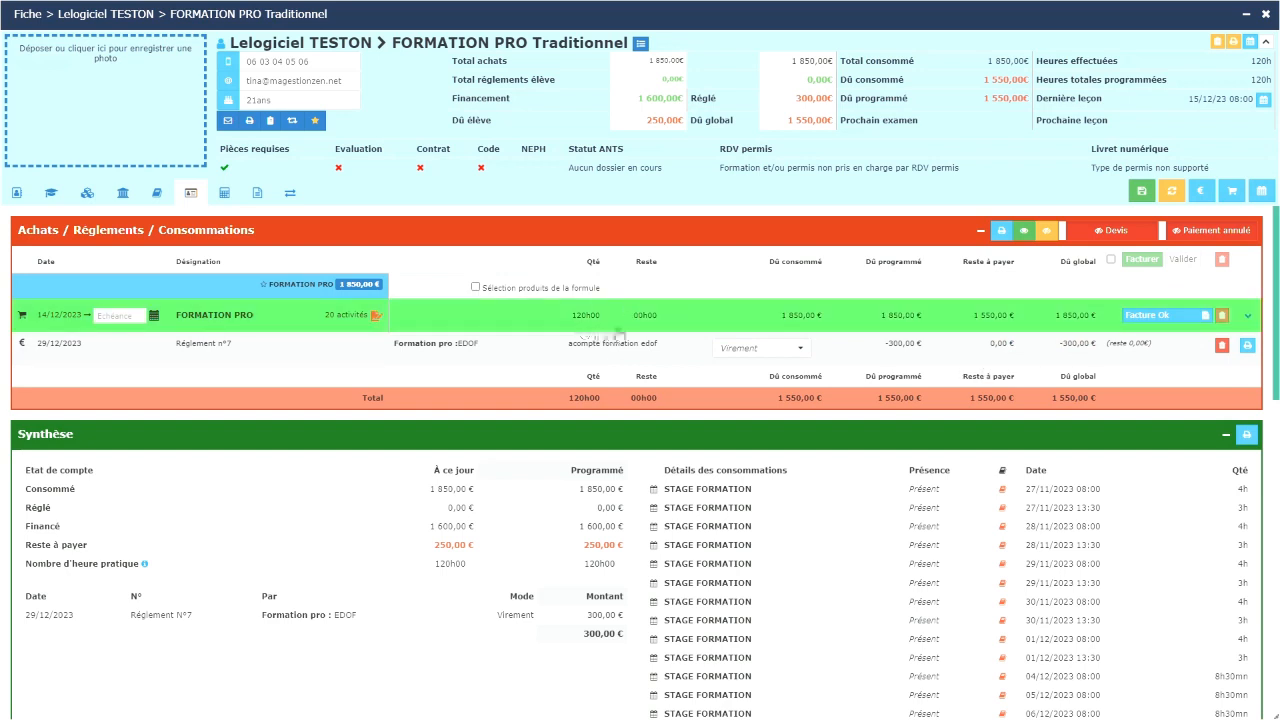
# Step: Review the planned FORMATION PRO sessions, then start a payment for Facture n°8's 250 € due
pyautogui.click(1247, 315)
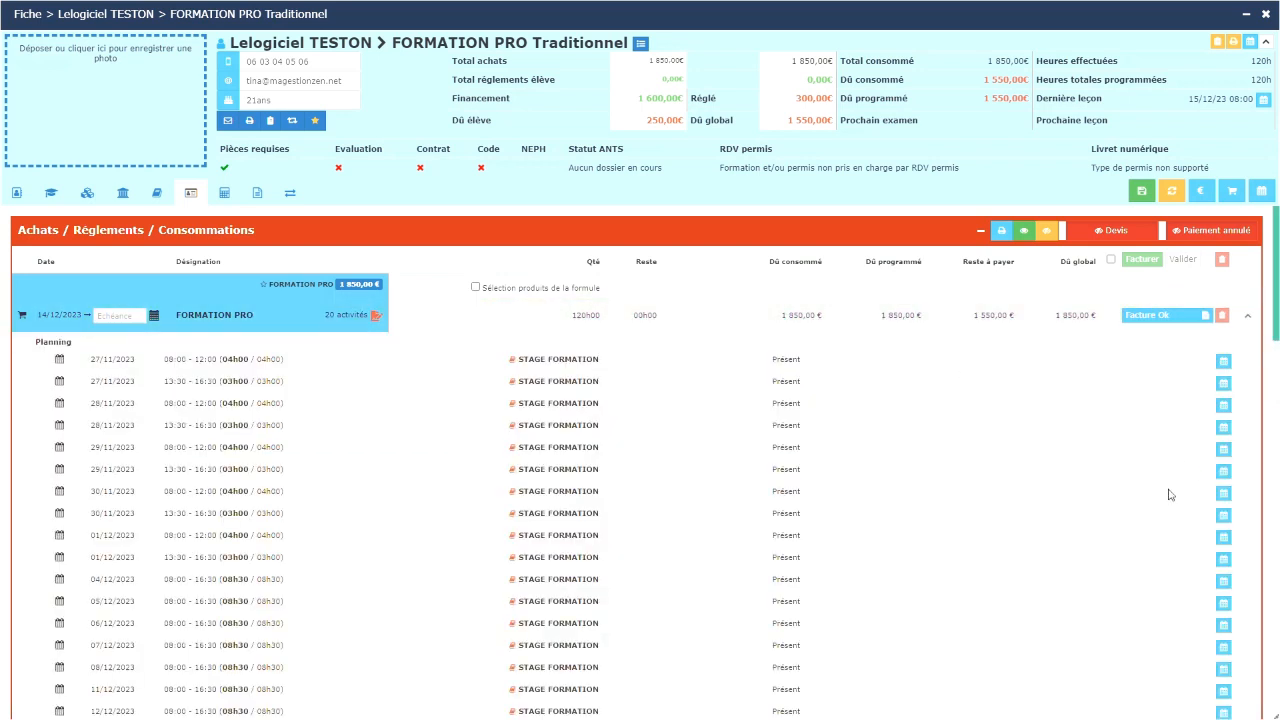
pyautogui.scroll(-4, 1047, 484)
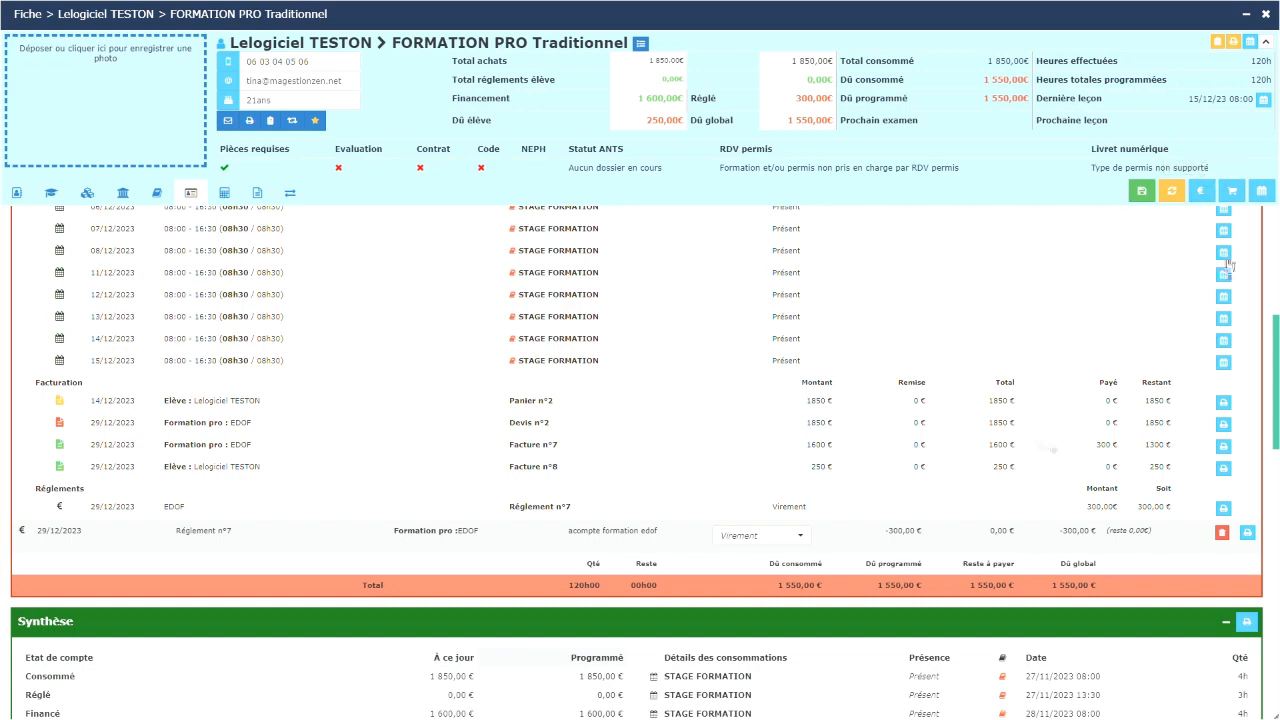
pyautogui.scroll(5, 900, 294)
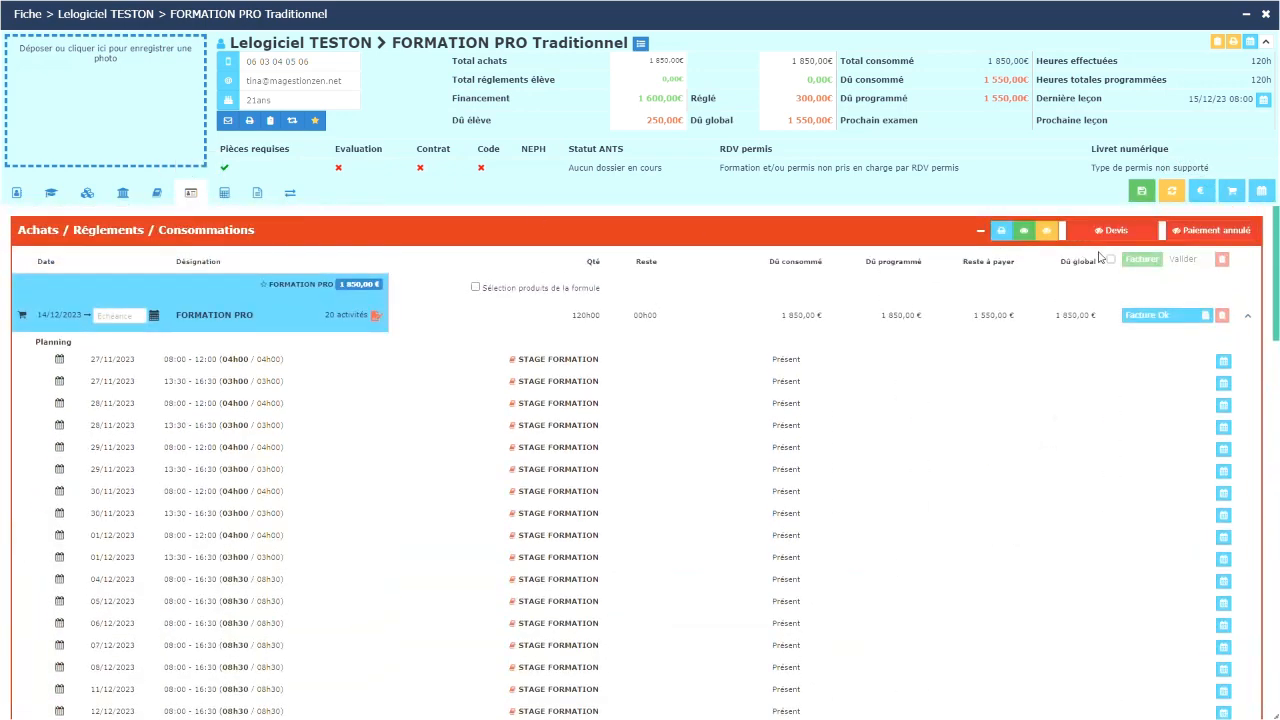
pyautogui.click(1204, 200)
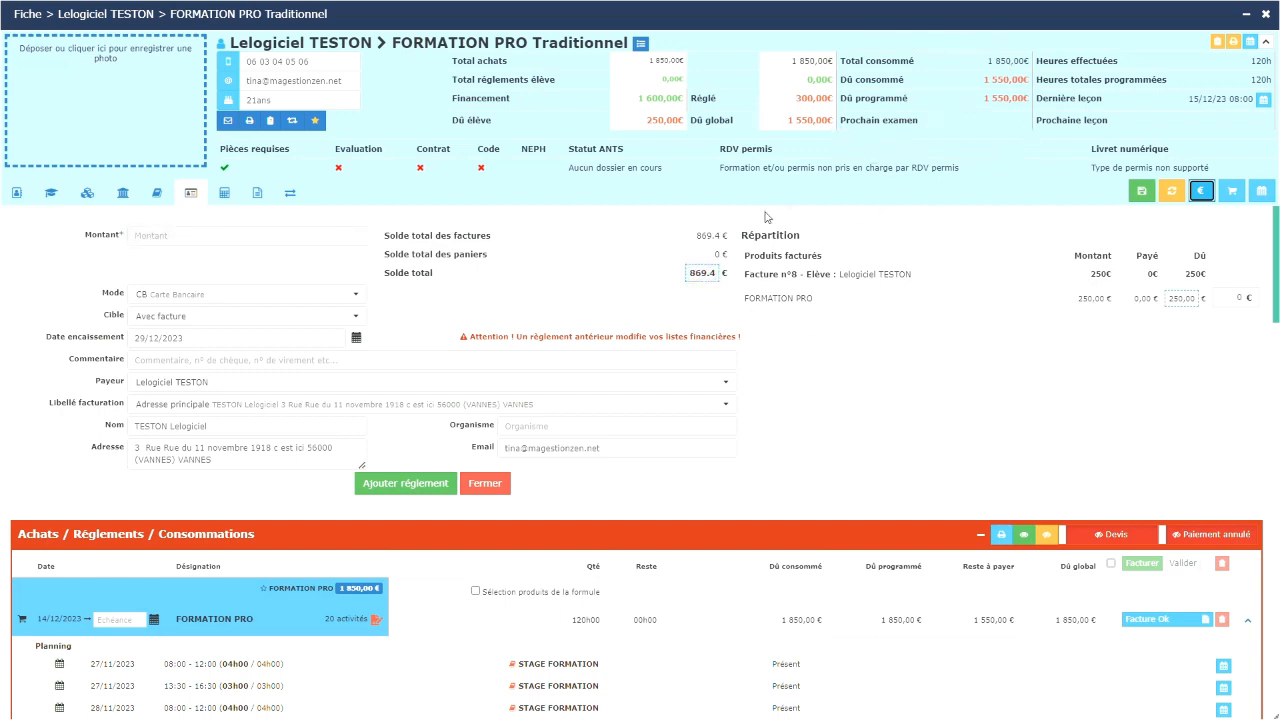
# Step: Record a 250 € card payment commented 'solde de la facture n° 8', zeroing the student's balance
pyautogui.click(1182, 298)
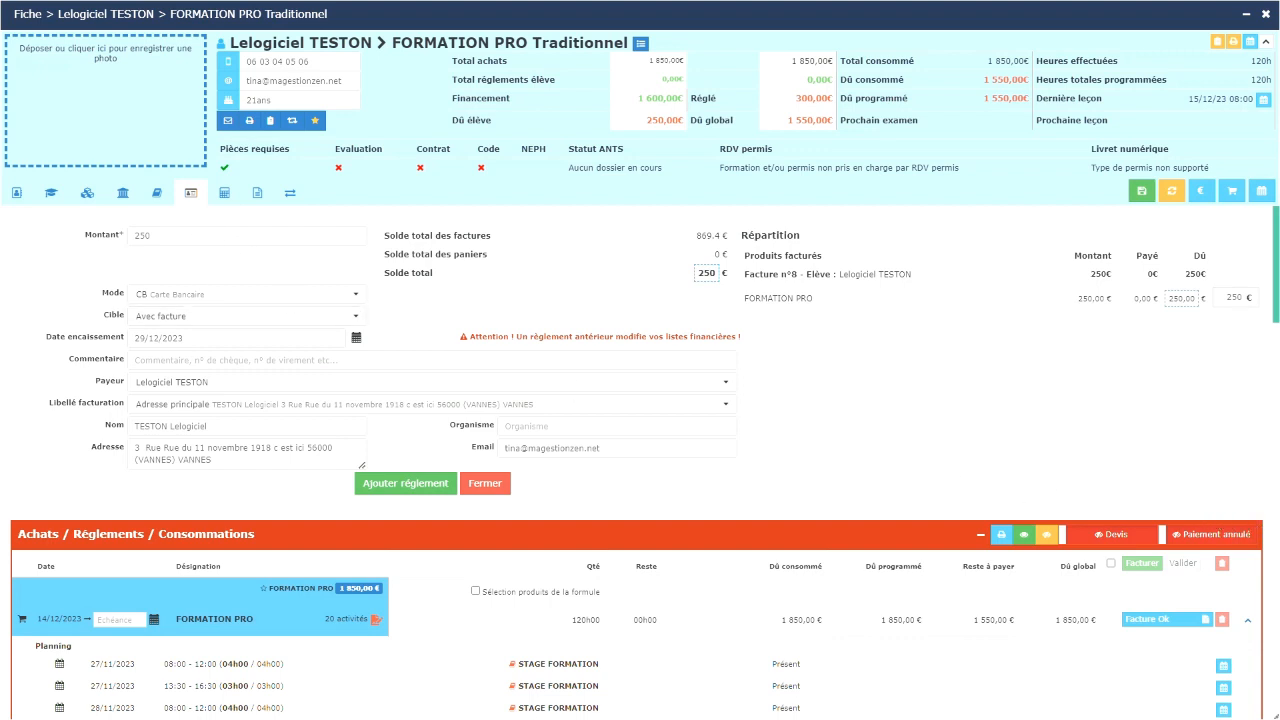
pyautogui.click(211, 362)
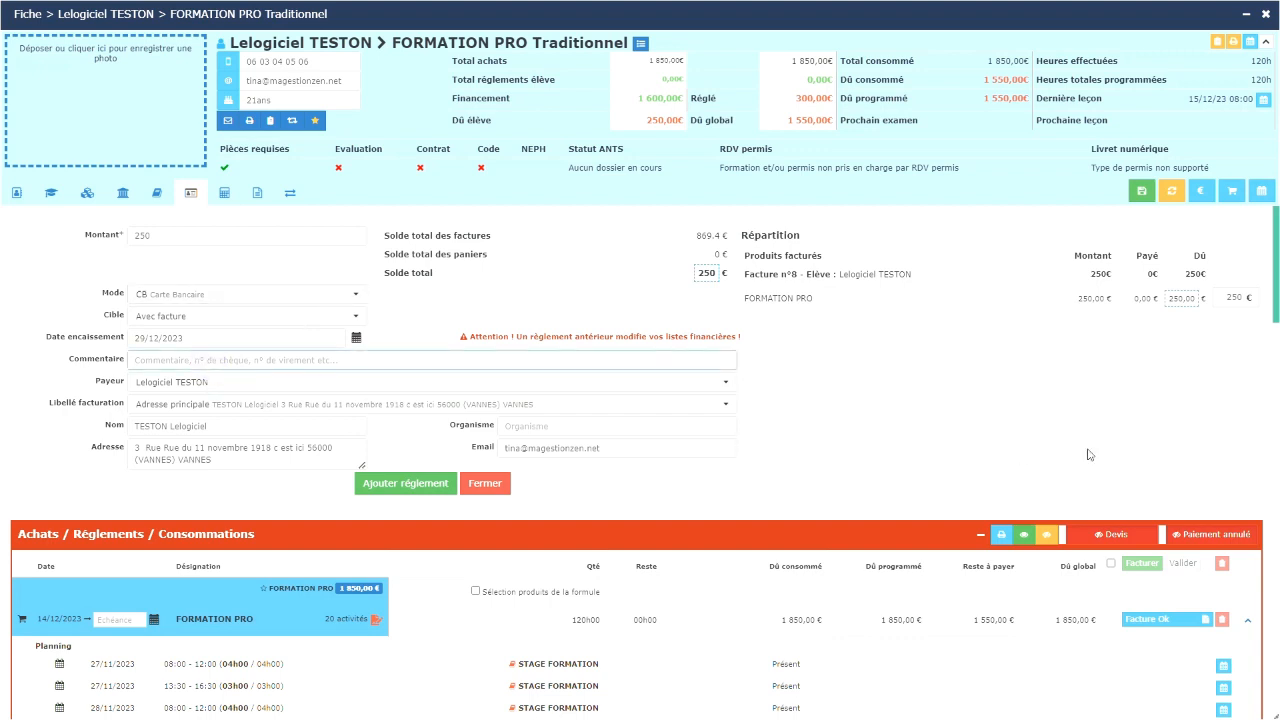
pyautogui.write('solde de la facture n°')
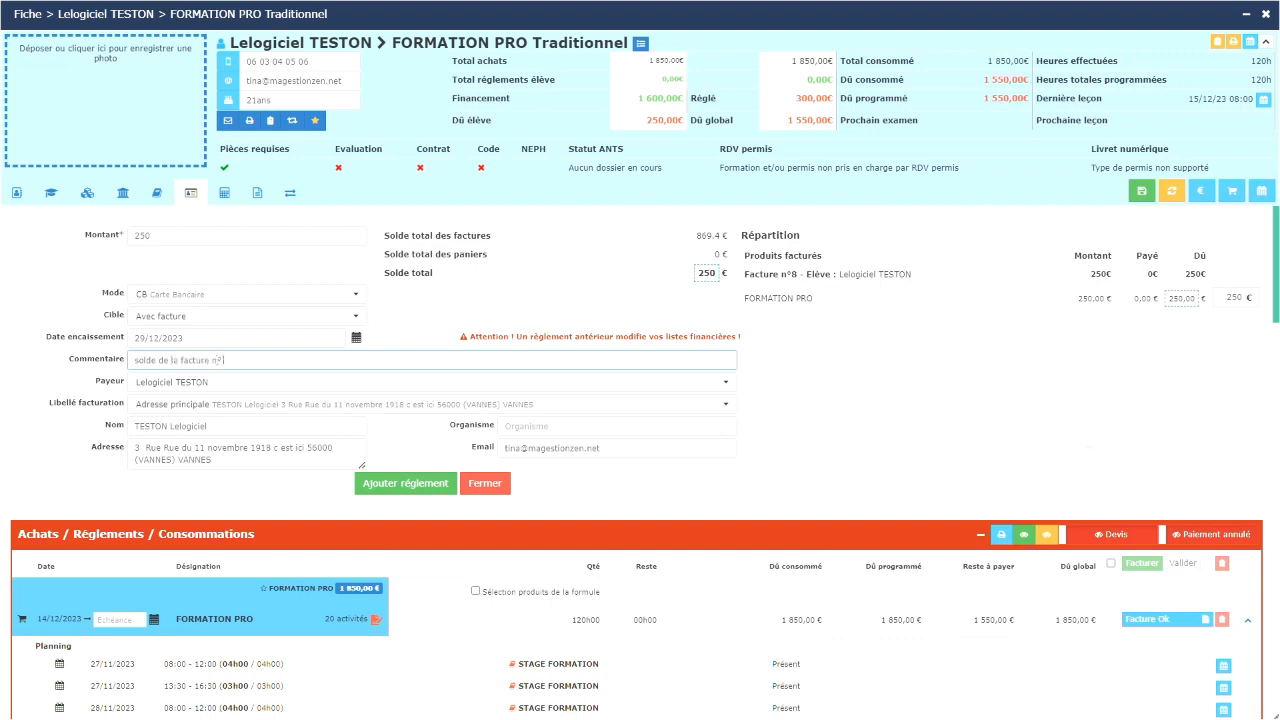
pyautogui.write(' 8')
pyautogui.click(424, 483)
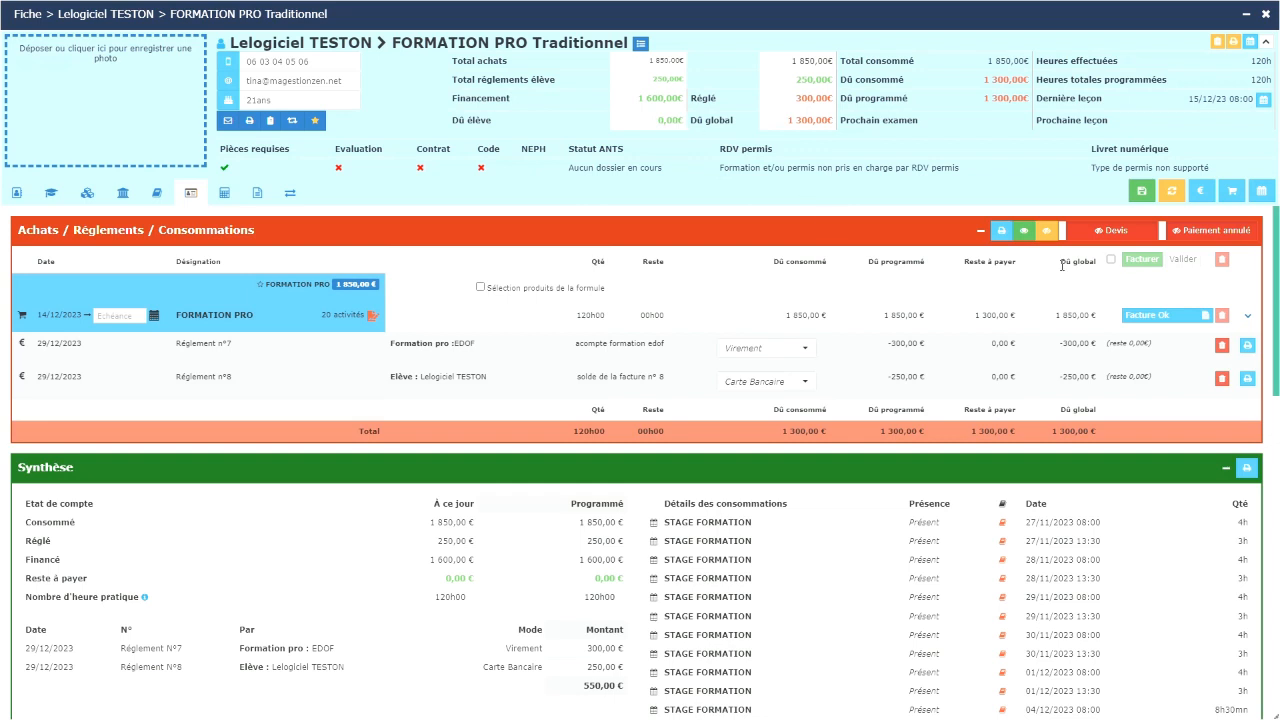
pyautogui.click(1172, 190)
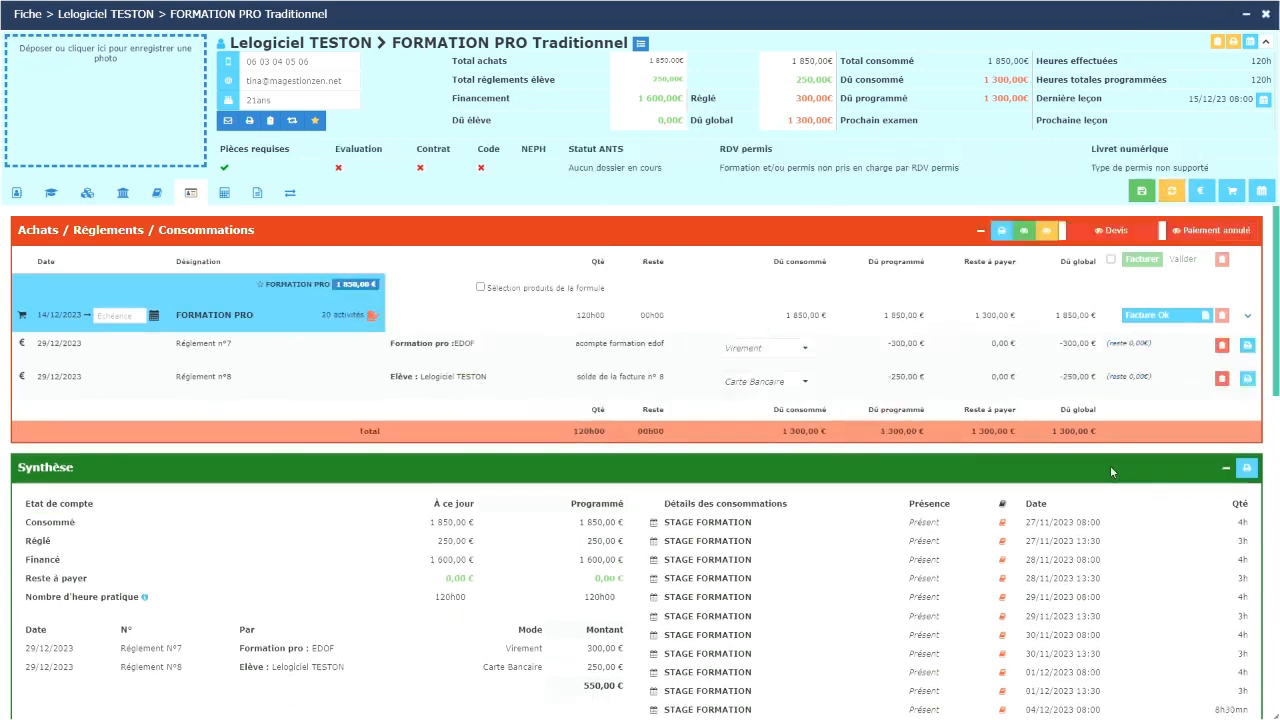
# Step: Return to the Formations tab showing EDOF's 1300 € still remaining
pyautogui.moveTo(1146, 317)
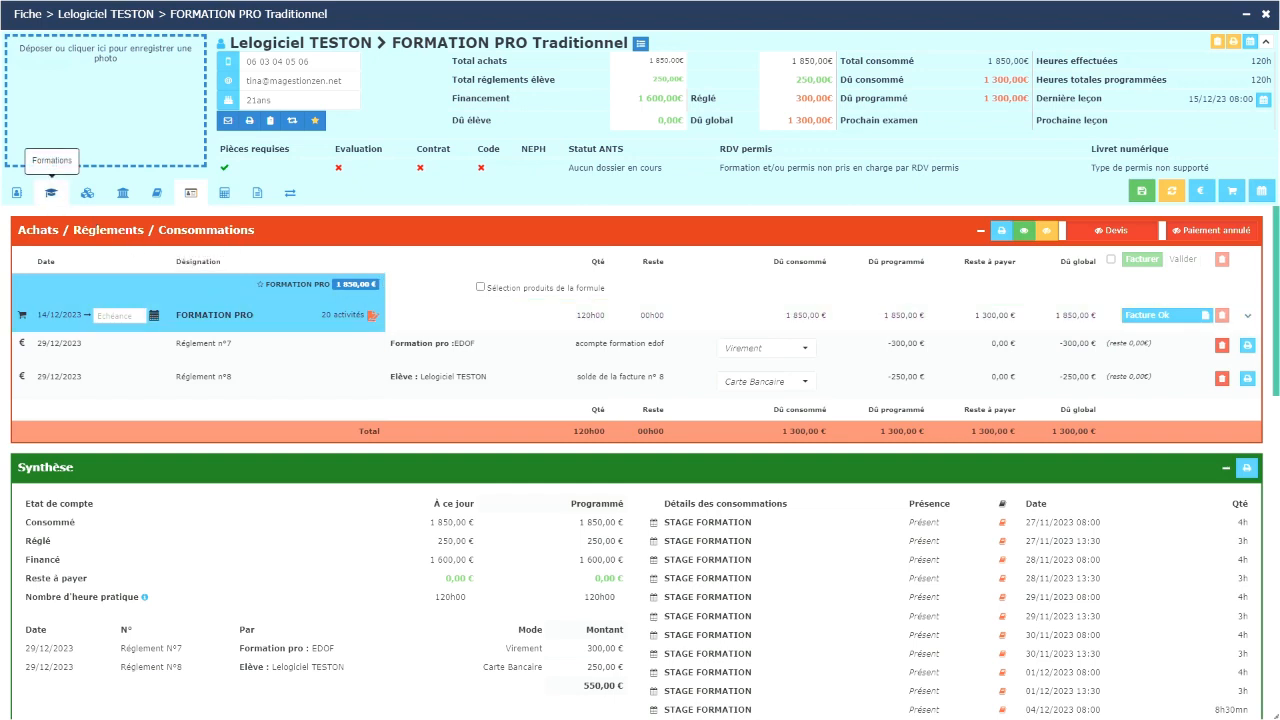
pyautogui.click(50, 192)
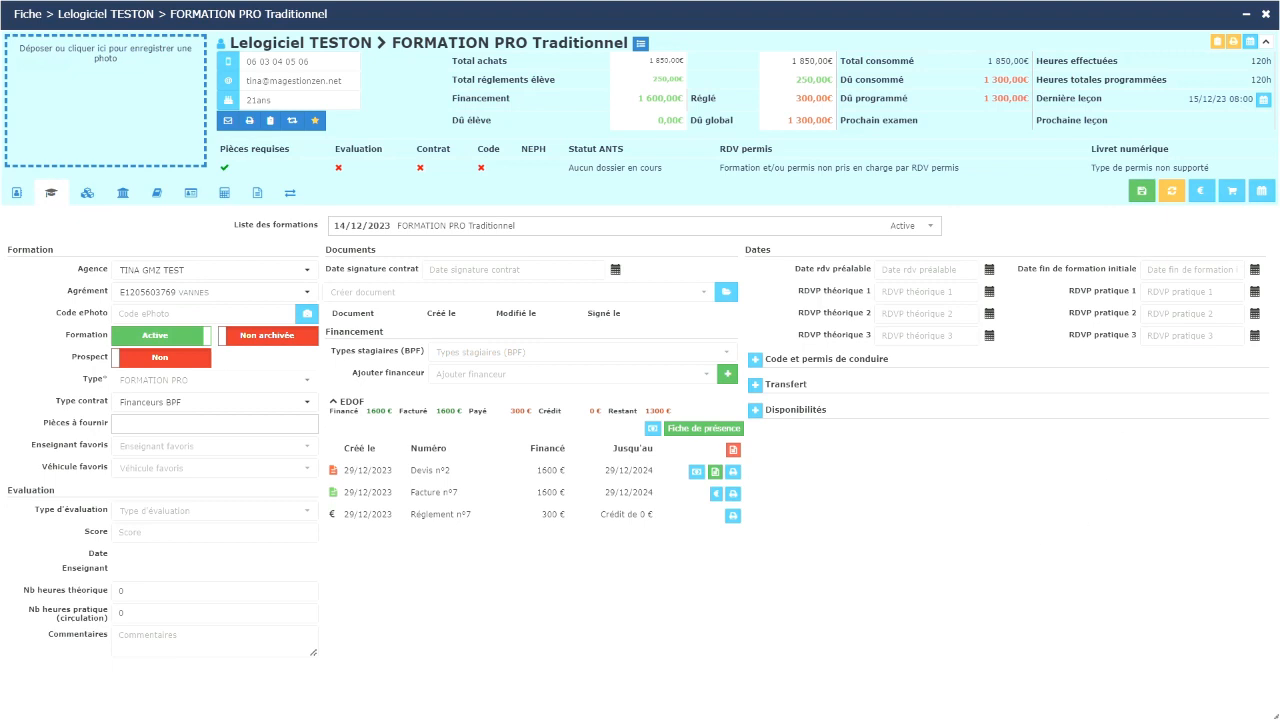
# Step: Refresh the file and start paying EDOF's Facture n°7 for the remaining 1300 €
pyautogui.click(1171, 194)
pyautogui.click(716, 494)
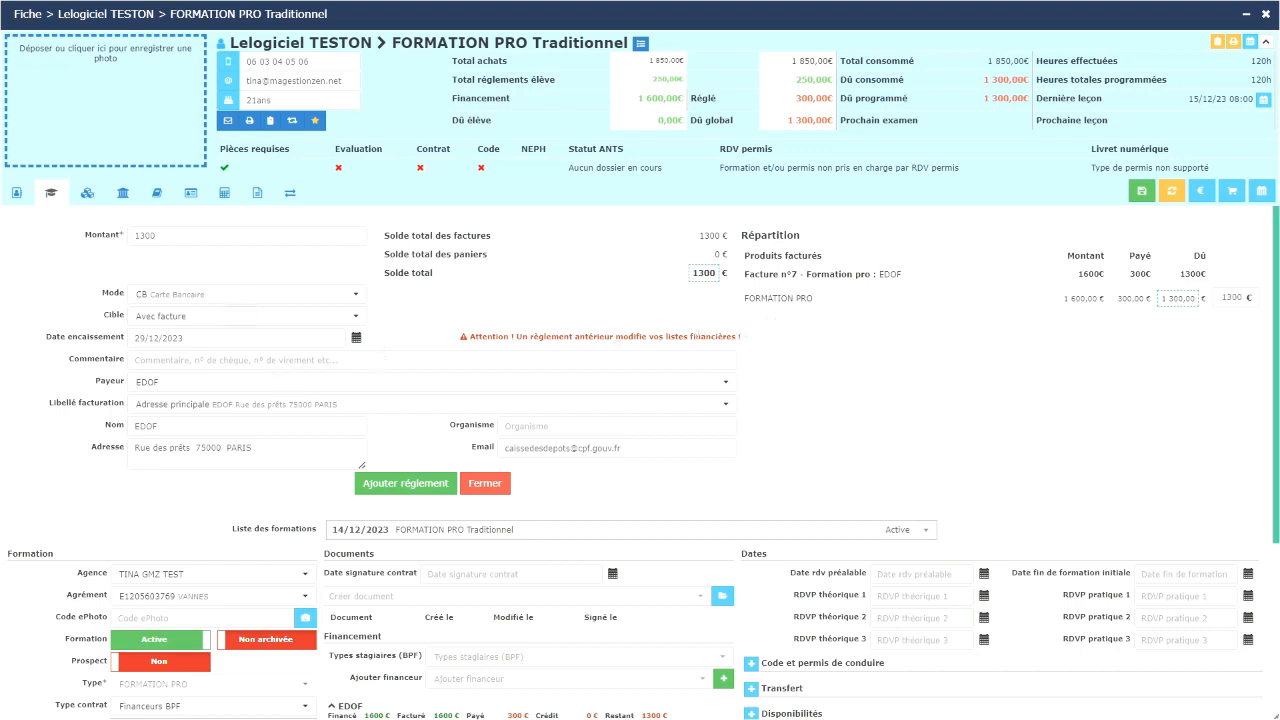
# Step: Record EDOF's 1300 € payment by bank transfer with the comment 'solde de la'
pyautogui.click(240, 294)
pyautogui.click(200, 402)
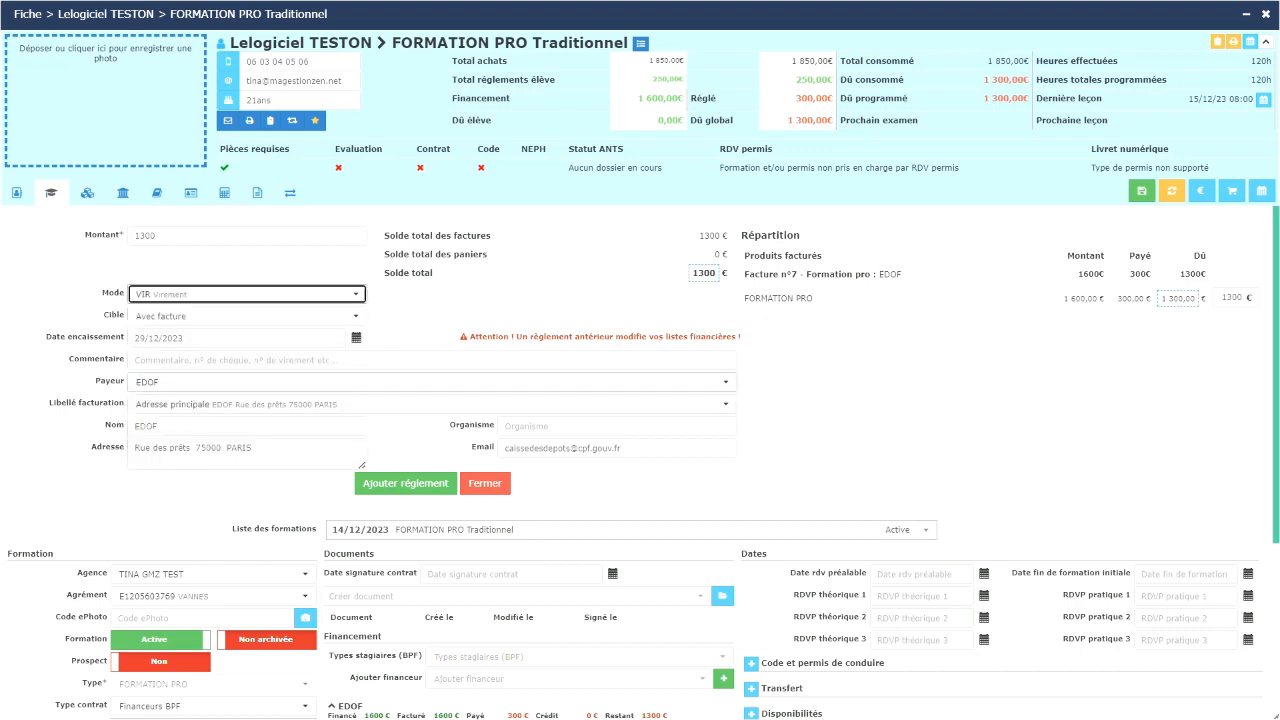
pyautogui.click(192, 362)
pyautogui.write('solde de la facture n°7')
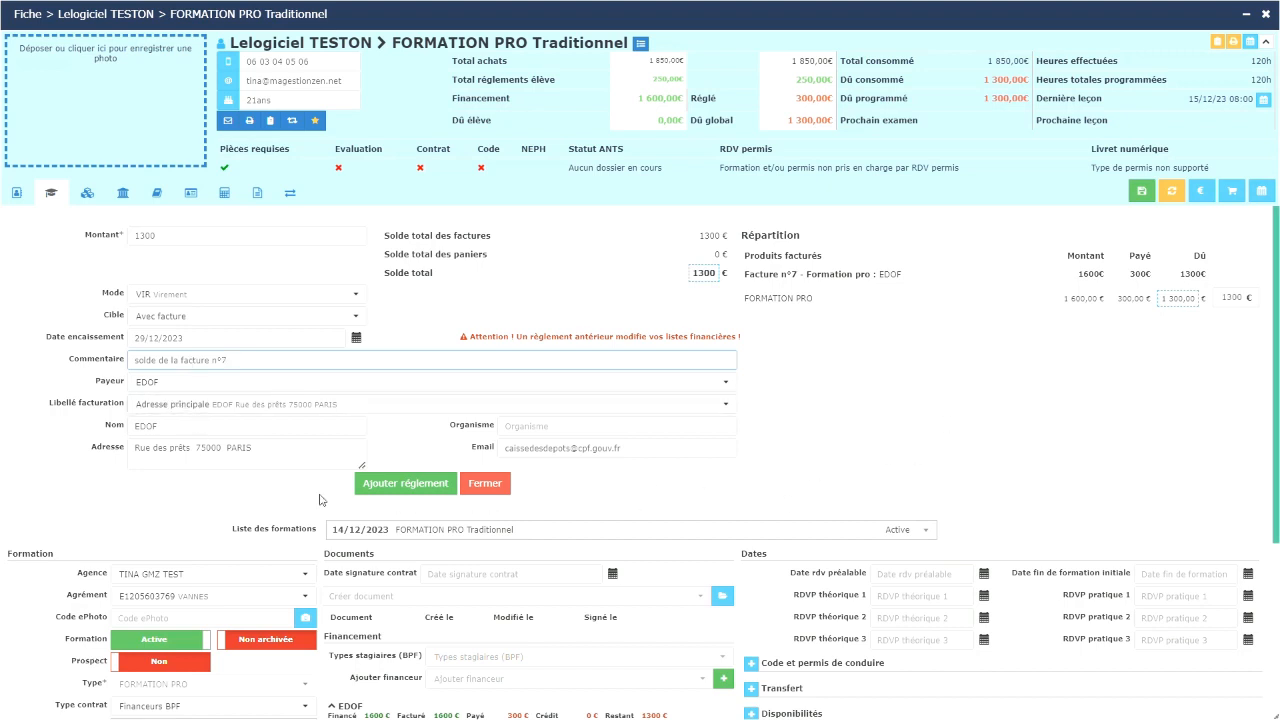
pyautogui.click(405, 483)
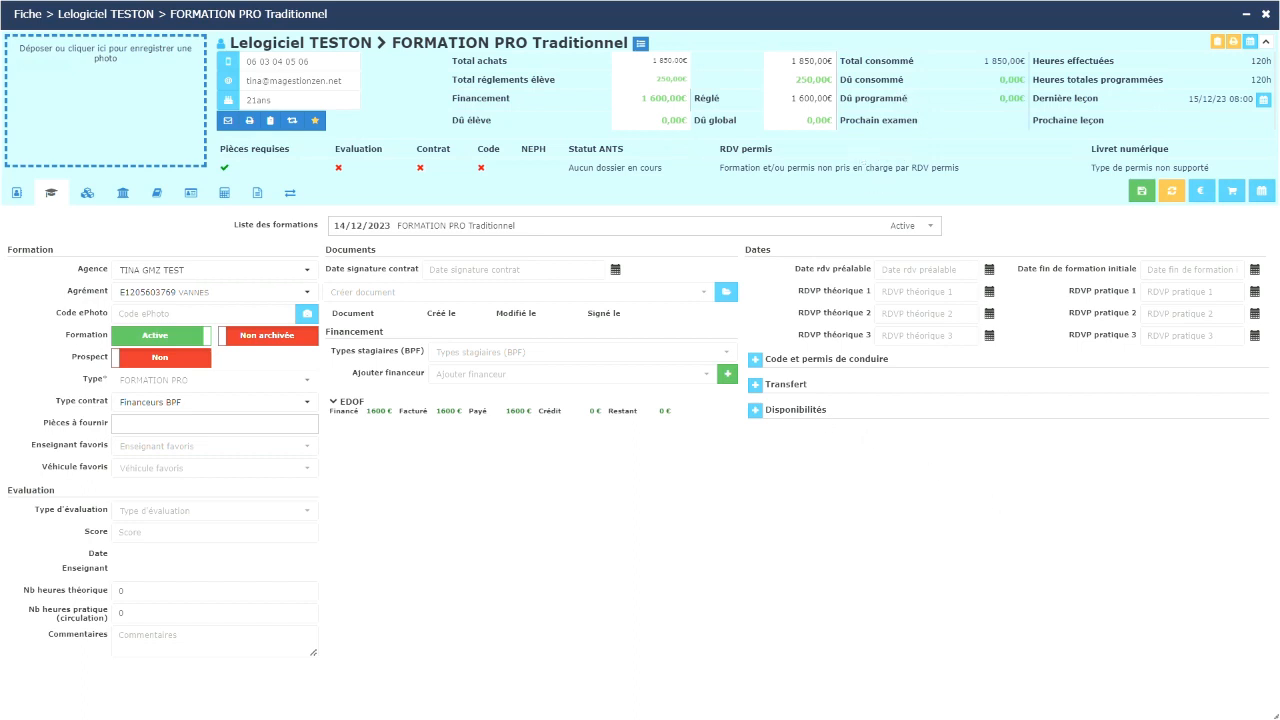
# Step: Refresh the file, expand EDOF, and review then close the Fiche de présence sessions
pyautogui.click(1171, 190)
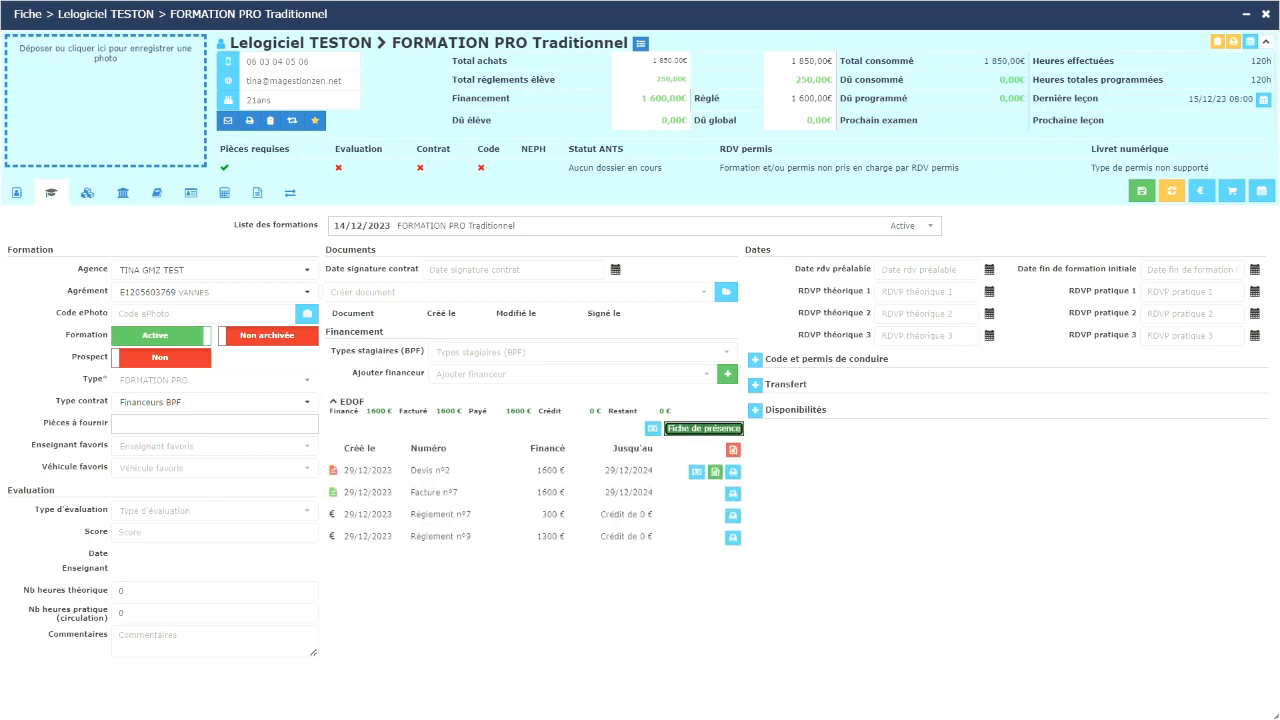
pyautogui.click(686, 432)
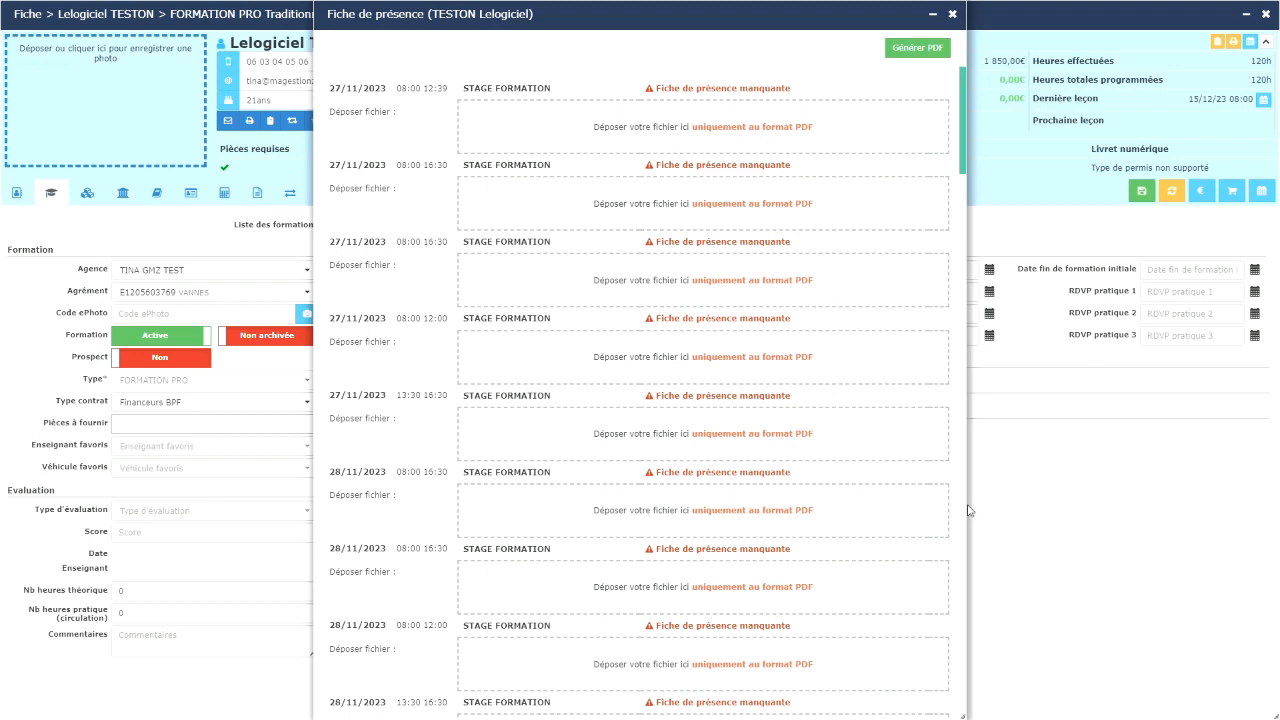
pyautogui.click(952, 14)
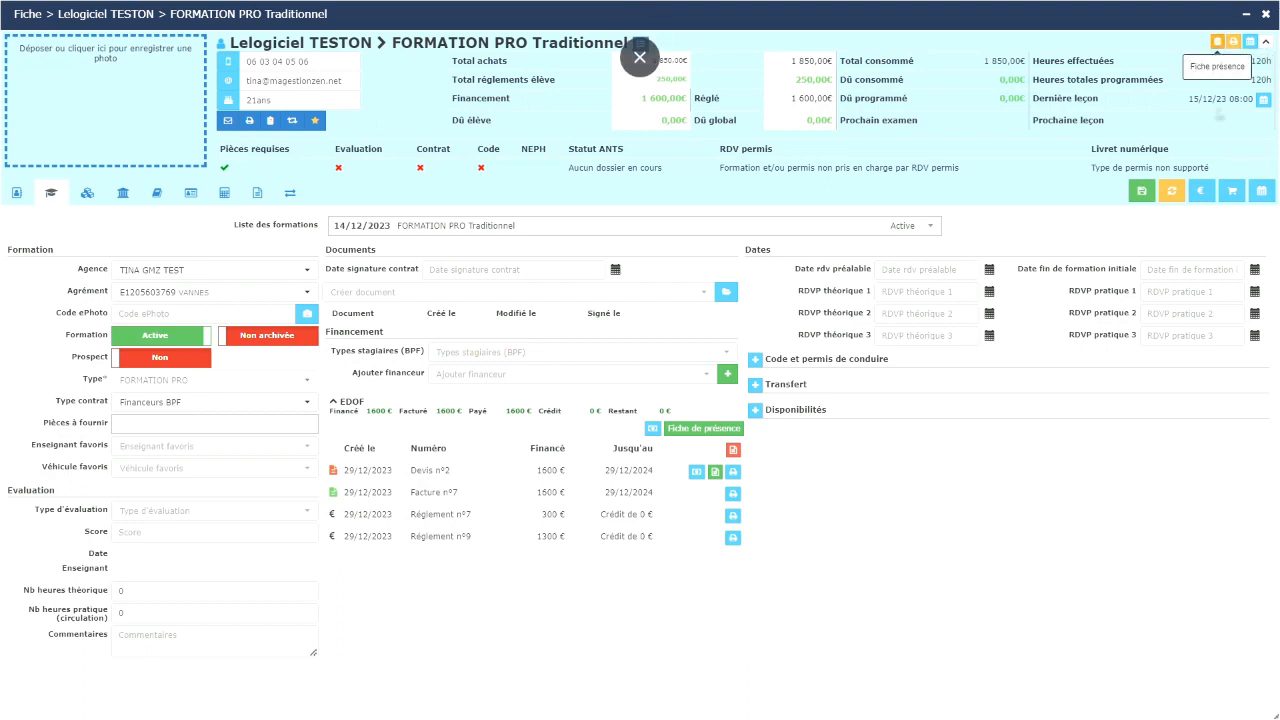
# Step: Open the Fiche présence list and set its range from 01/10/2023 to 31/12/2023
pyautogui.click(1217, 41)
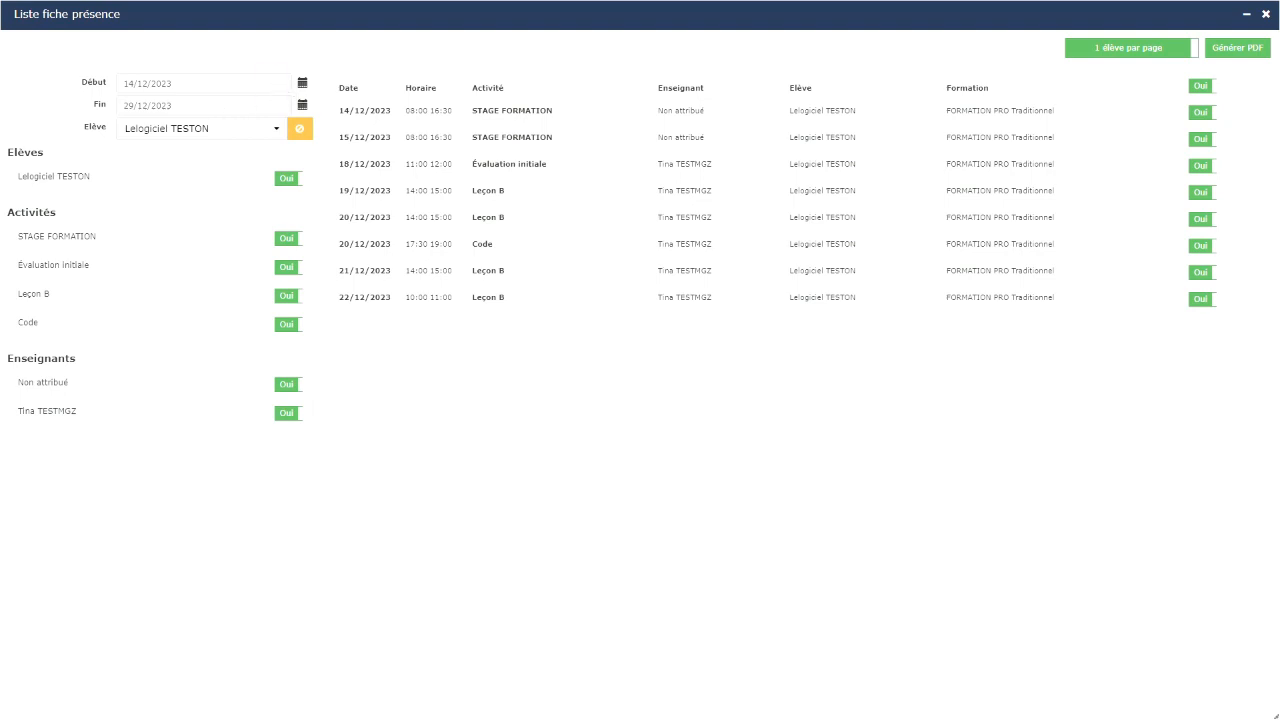
pyautogui.click(200, 83)
pyautogui.click(162, 104)
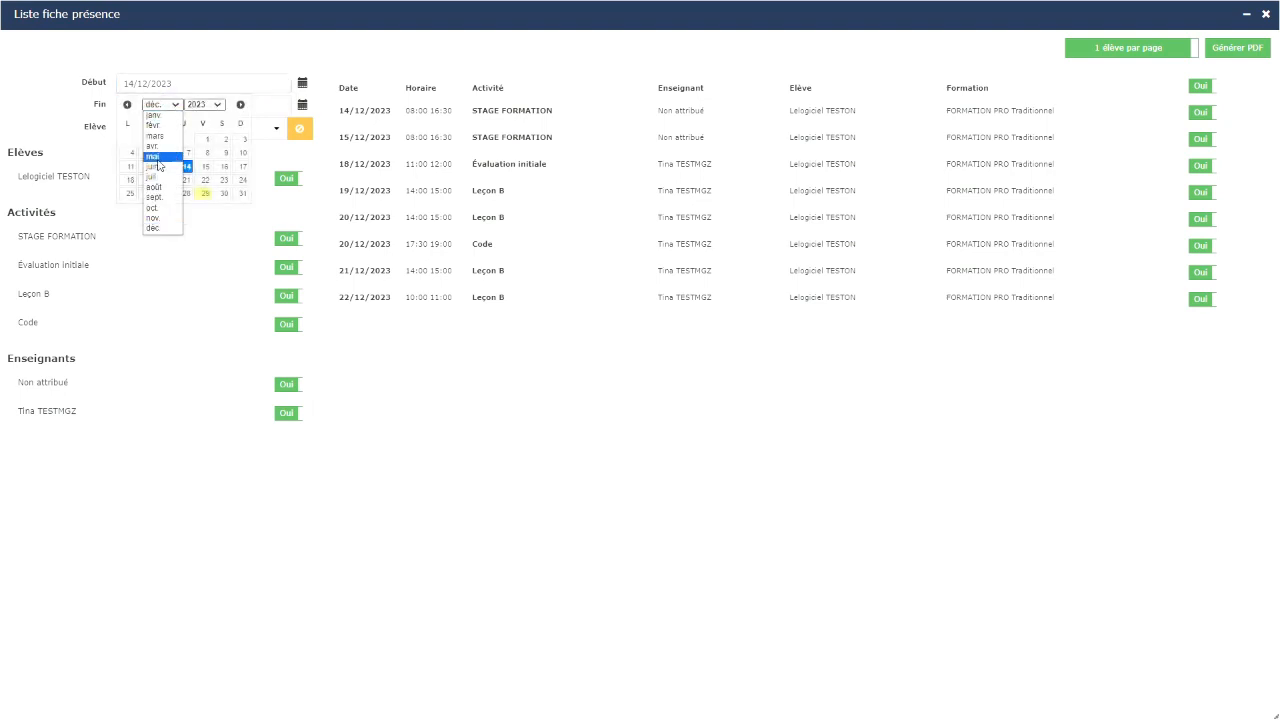
pyautogui.click(153, 207)
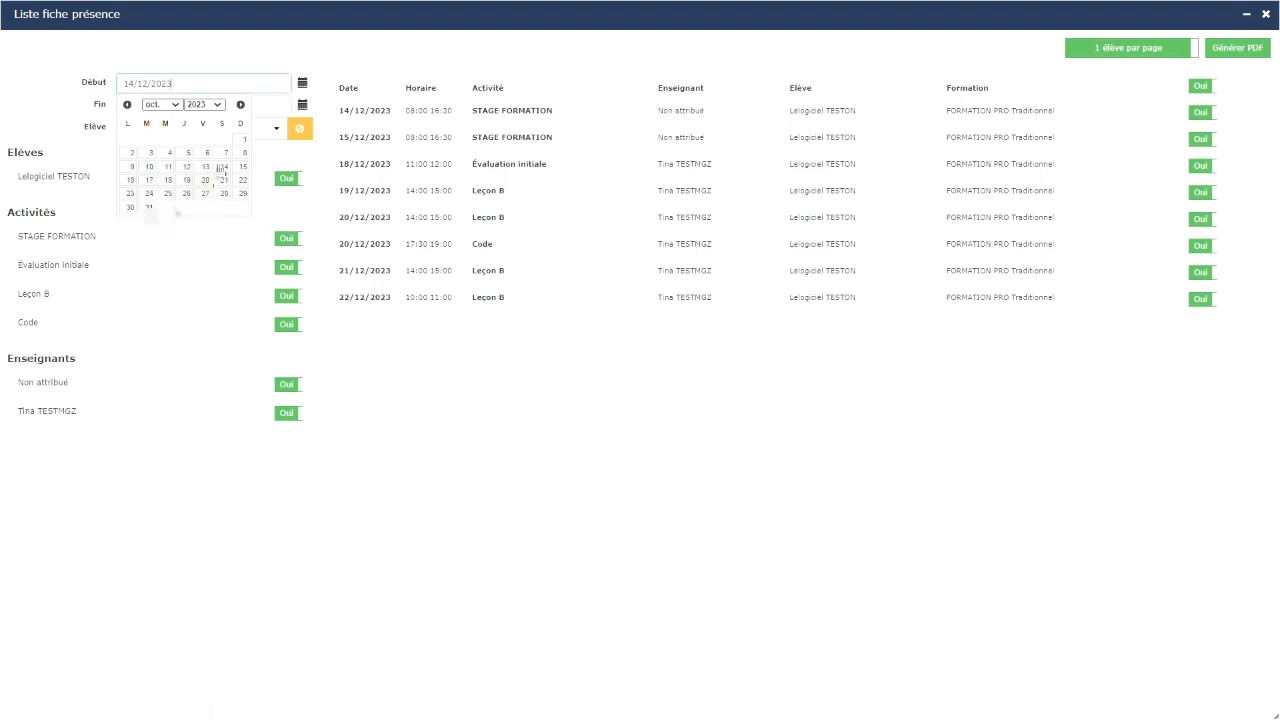
pyautogui.click(243, 139)
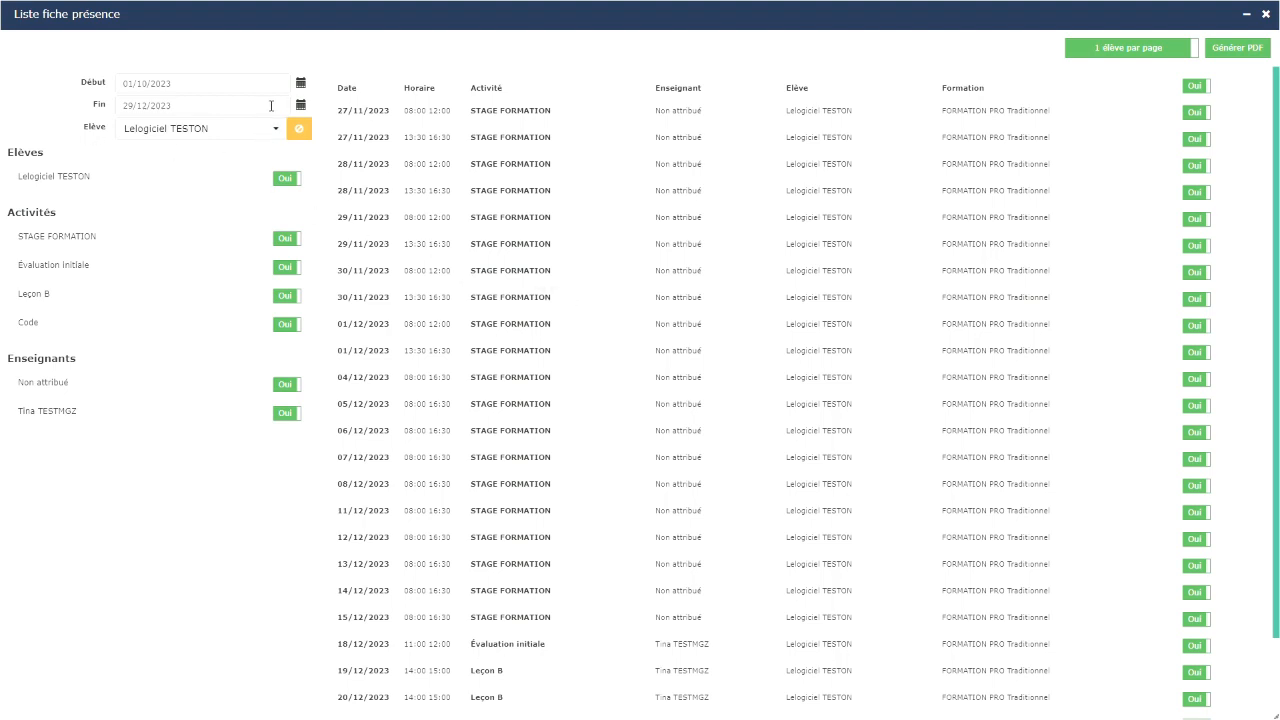
pyautogui.click(299, 107)
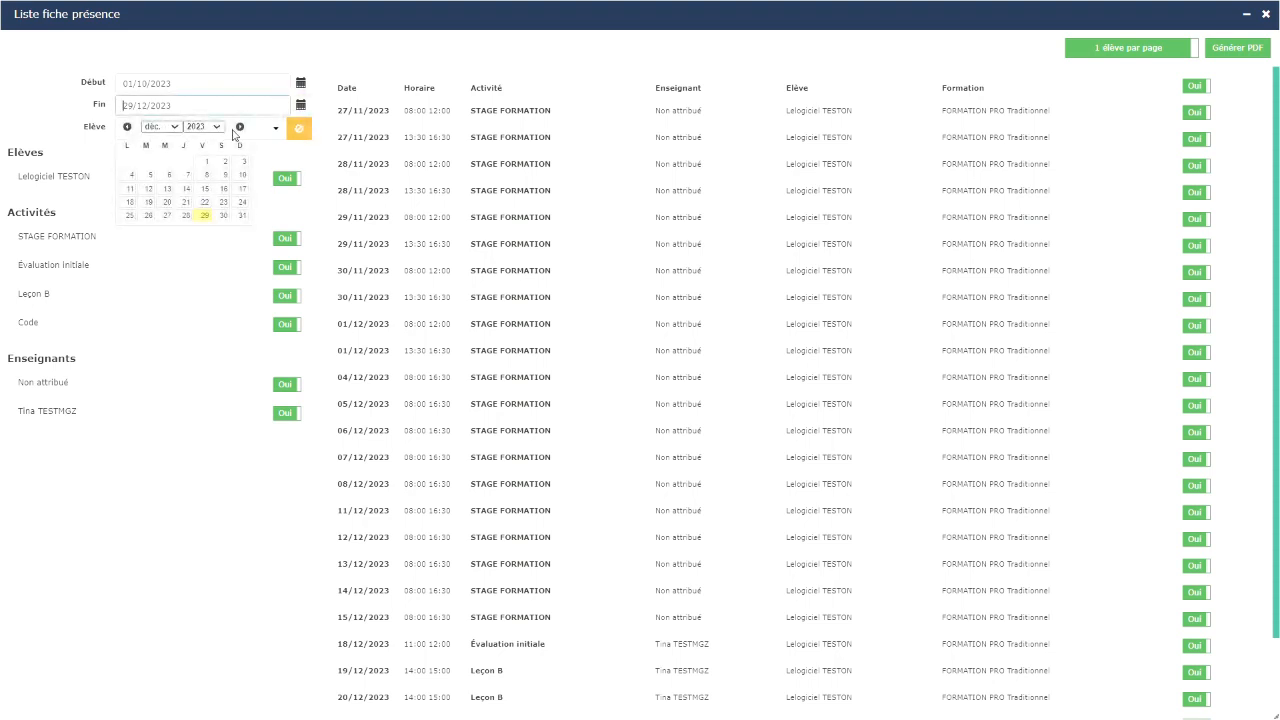
pyautogui.click(242, 216)
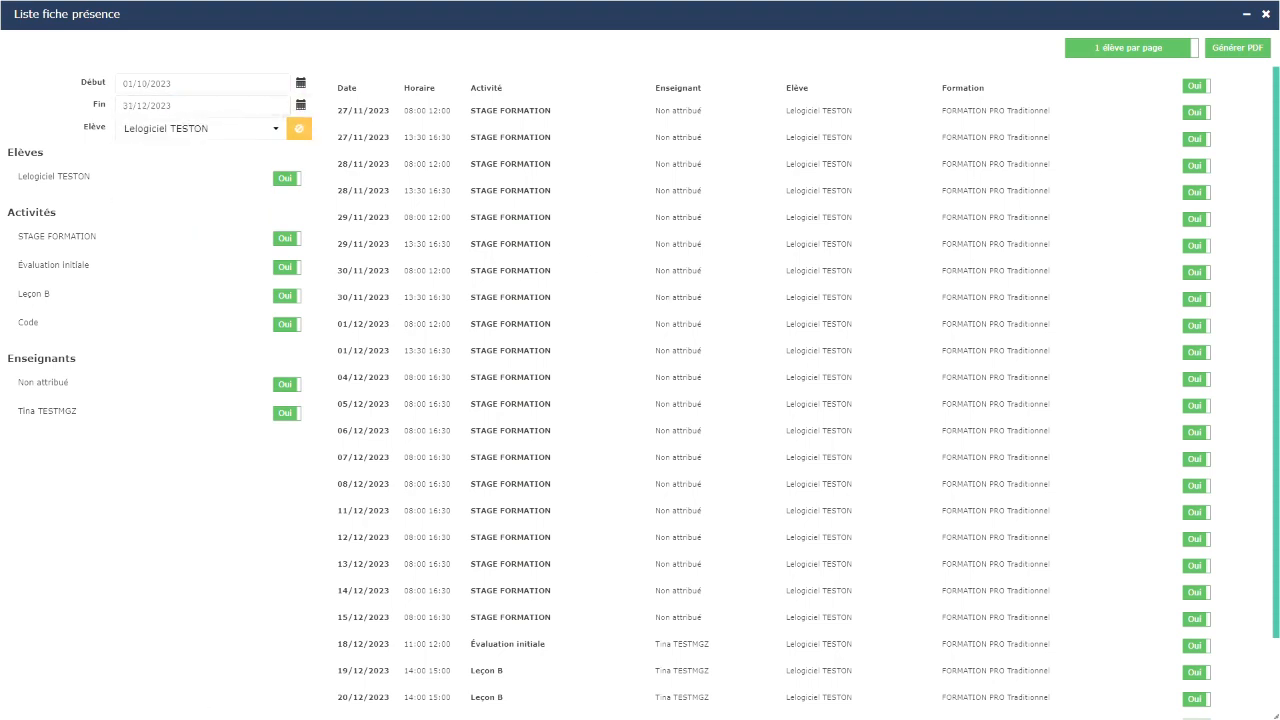
pyautogui.scroll(-1, 666, 292)
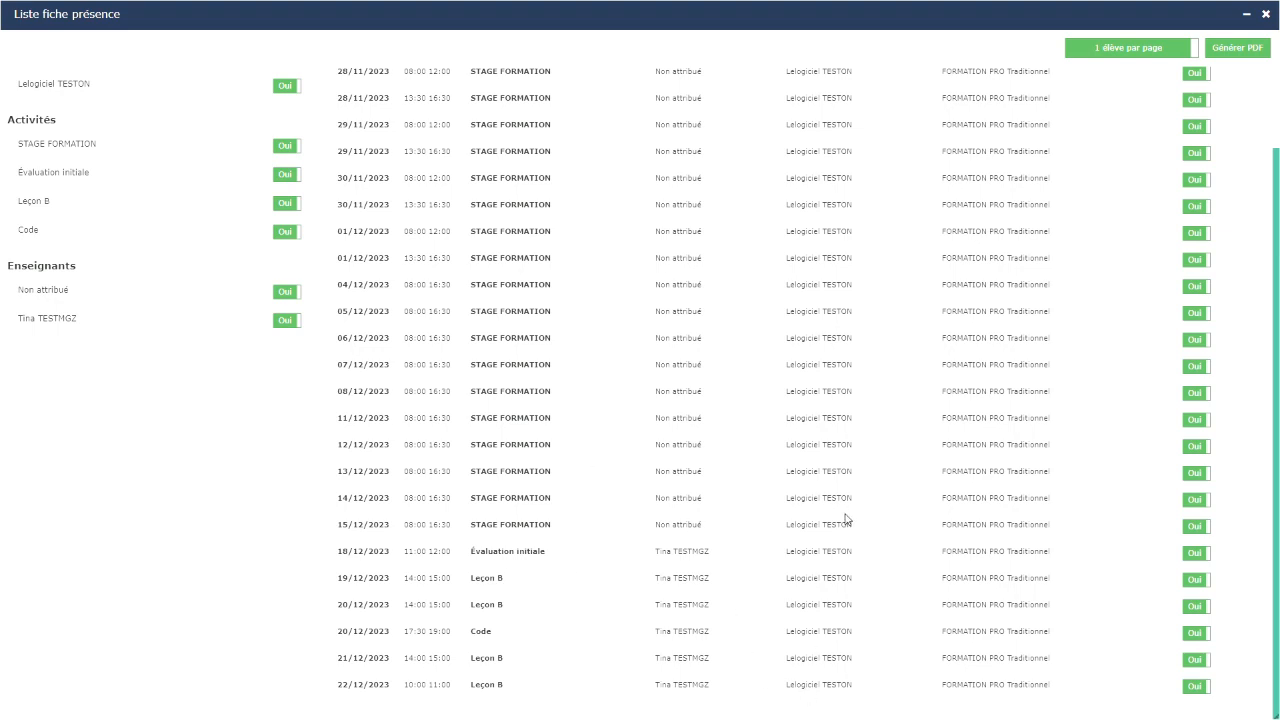
pyautogui.scroll(1, 845, 517)
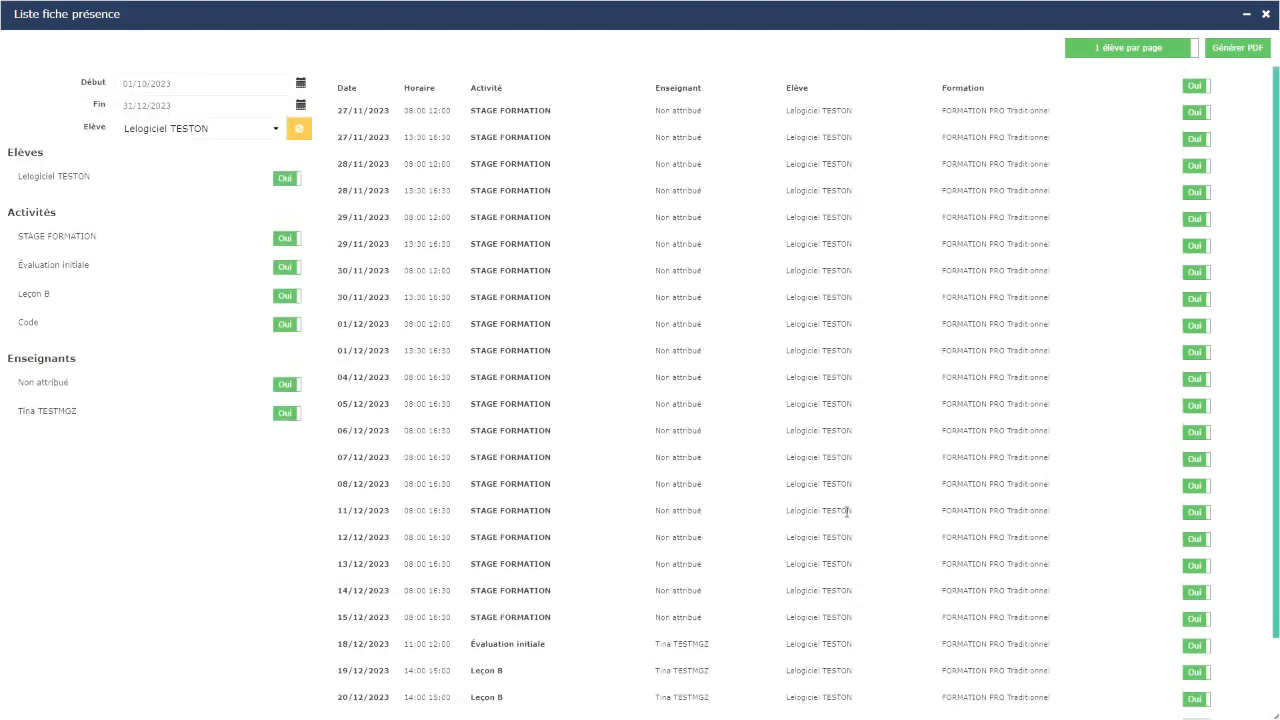
pyautogui.scroll(-1, 846, 512)
pyautogui.scroll(1, 845, 424)
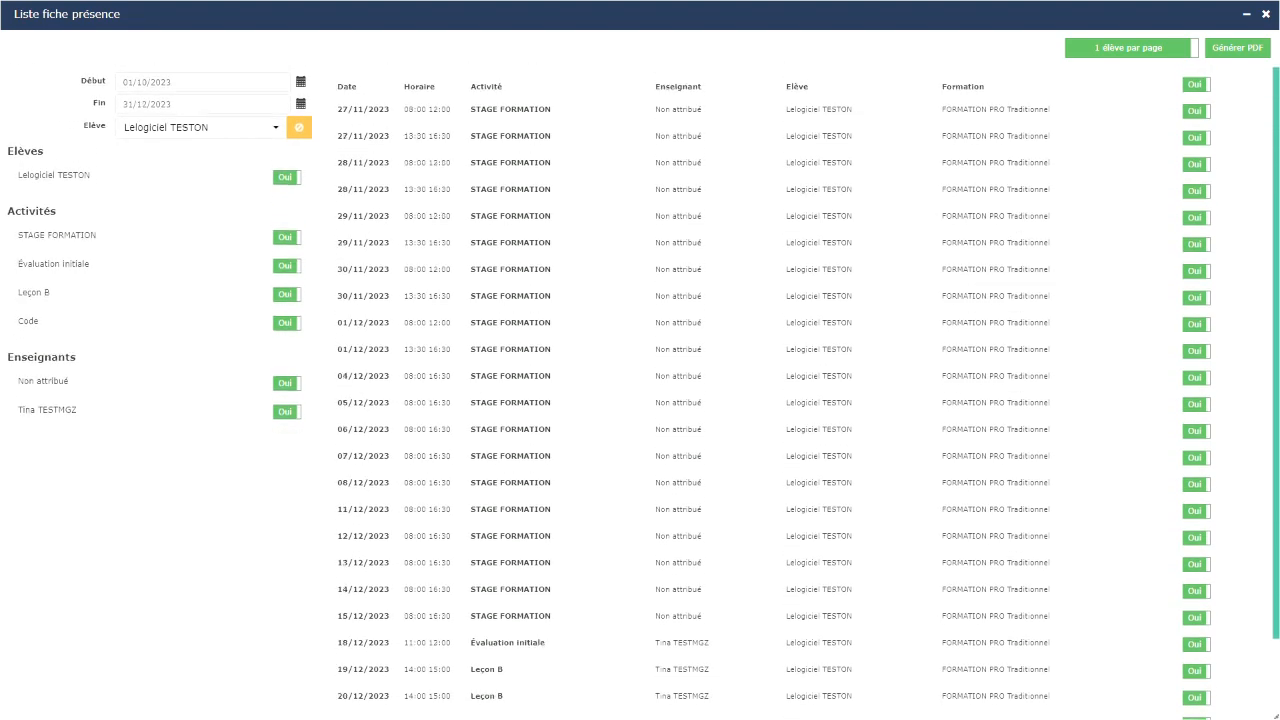
pyautogui.scroll(-1, 846, 512)
pyautogui.scroll(1, 845, 517)
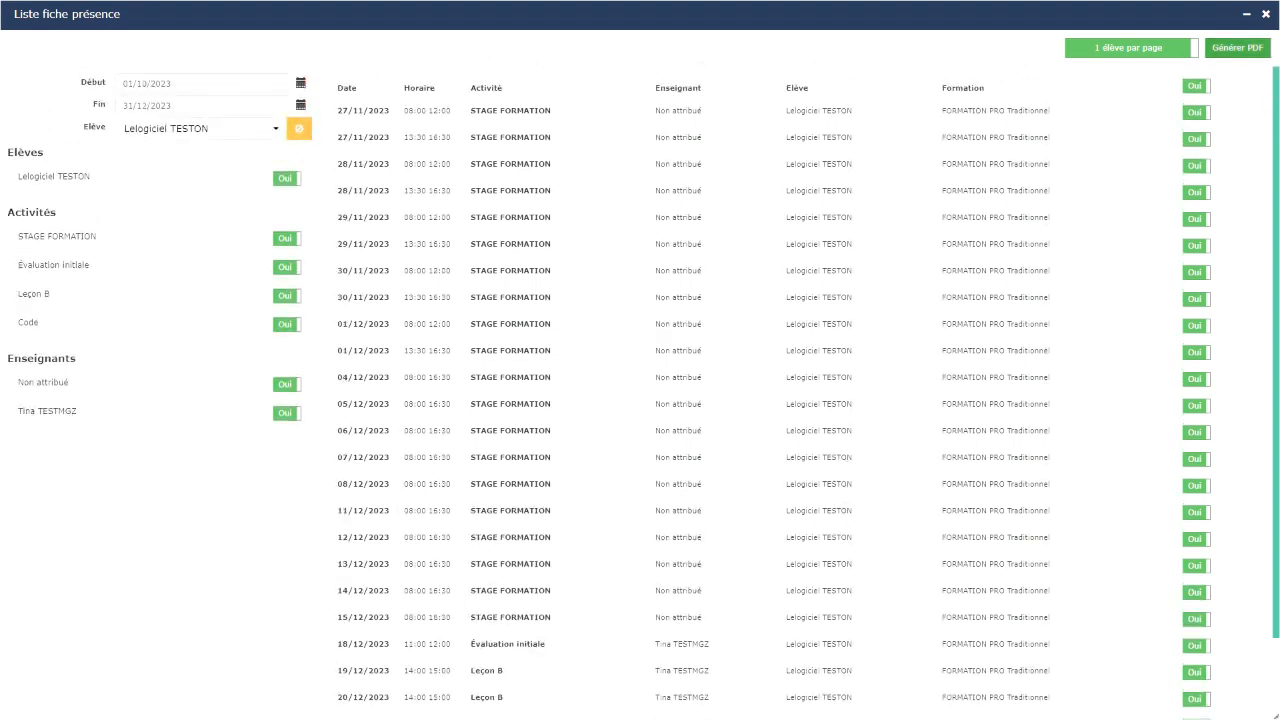
# Step: Set Leçon B, Code, Évaluation initiale and the second teacher to Non
pyautogui.click(1241, 52)
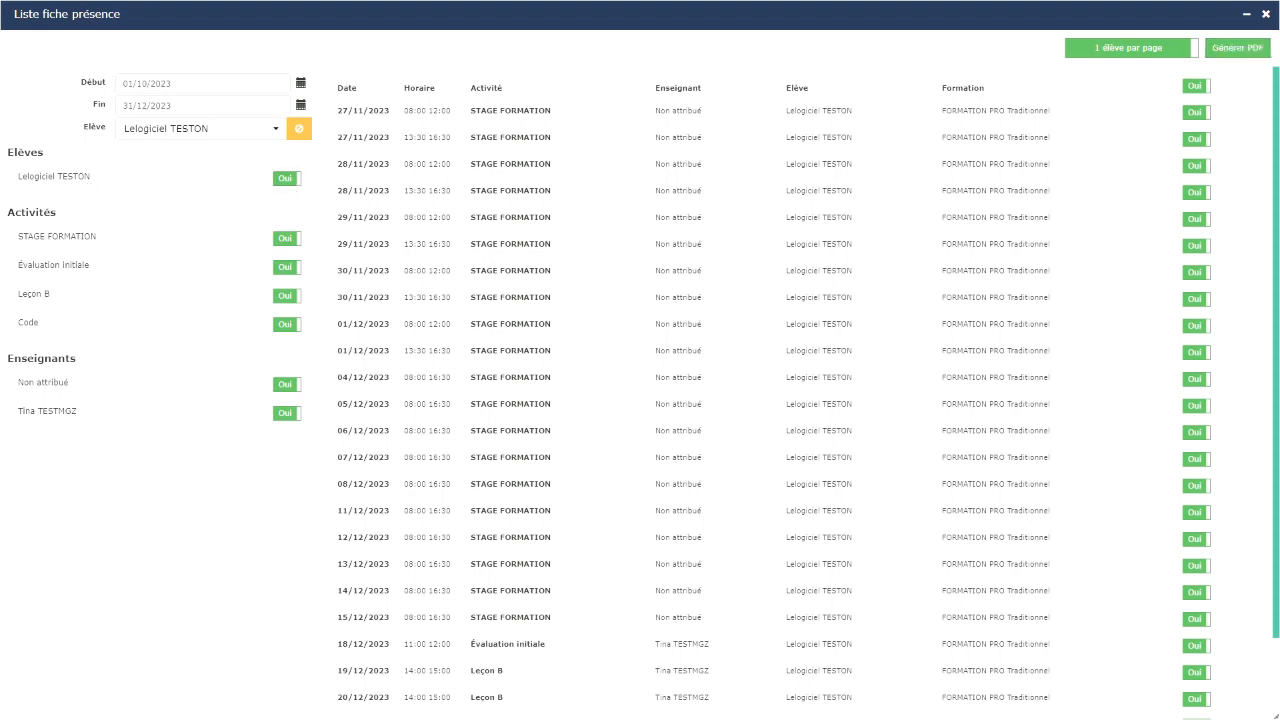
pyautogui.click(275, 134)
pyautogui.click(275, 134)
pyautogui.click(287, 296)
pyautogui.click(290, 326)
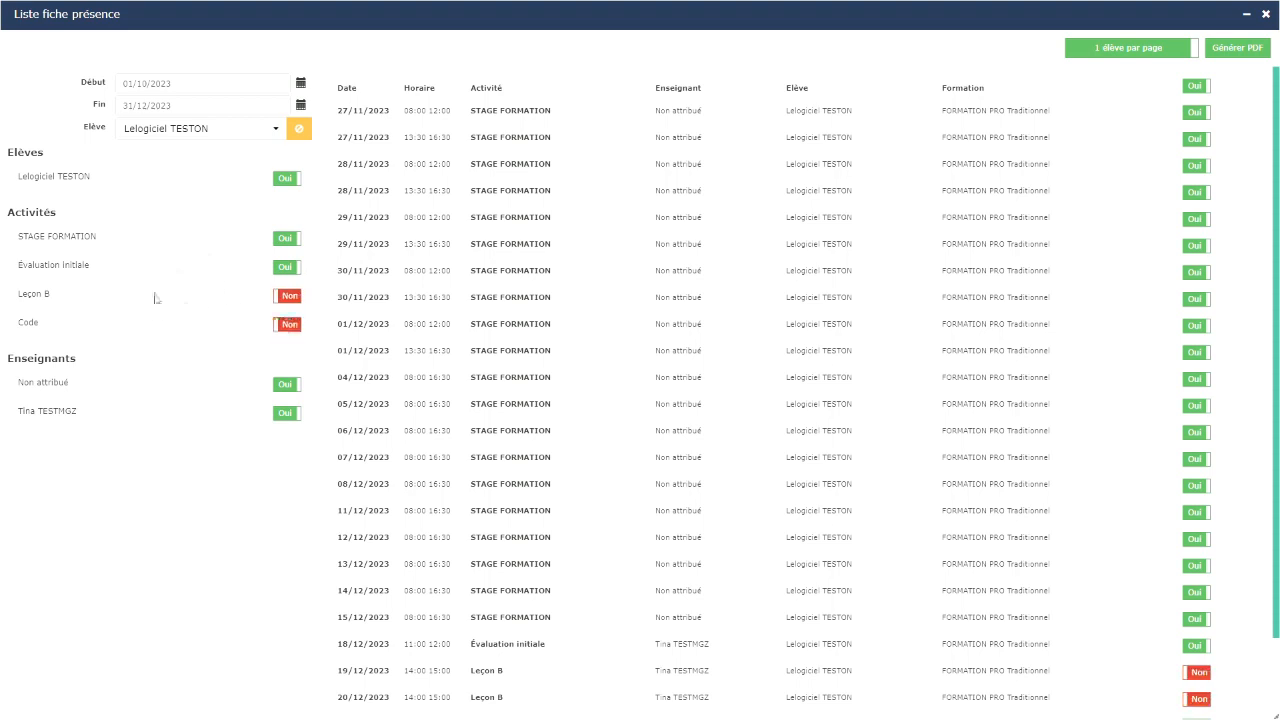
pyautogui.click(287, 267)
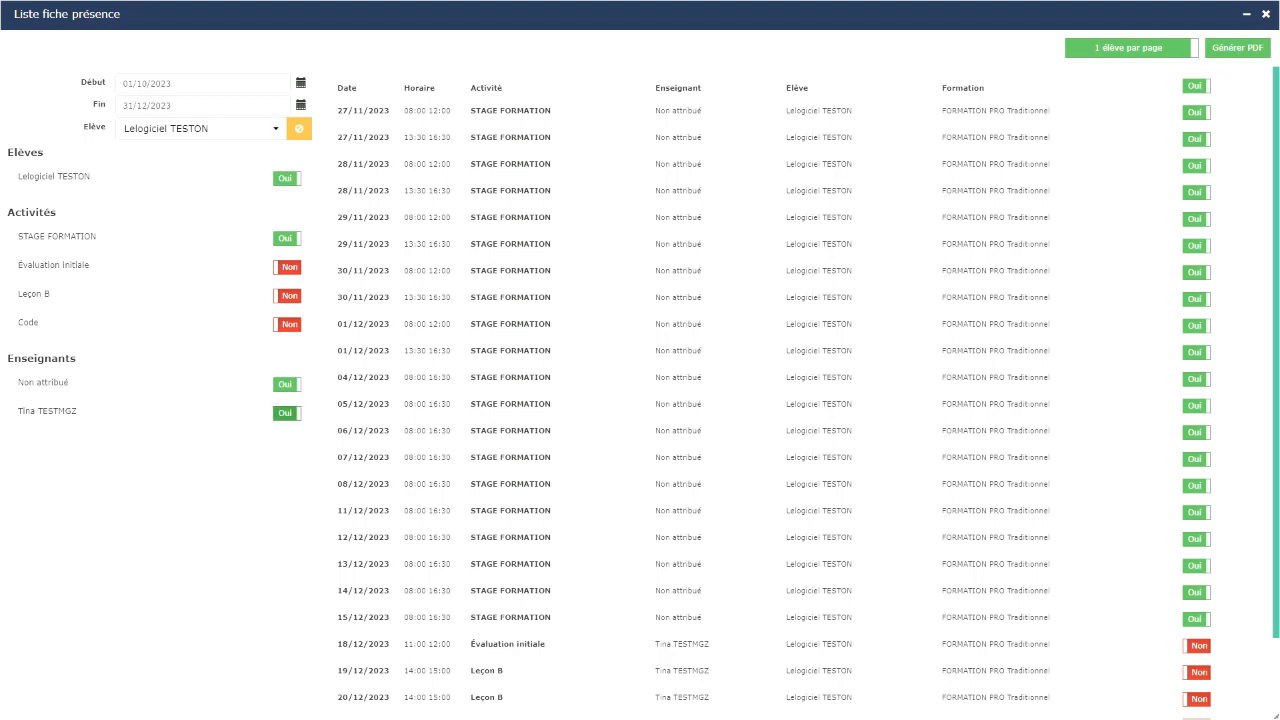
pyautogui.click(286, 415)
pyautogui.scroll(-1, 1079, 332)
pyautogui.scroll(-3, 943, 360)
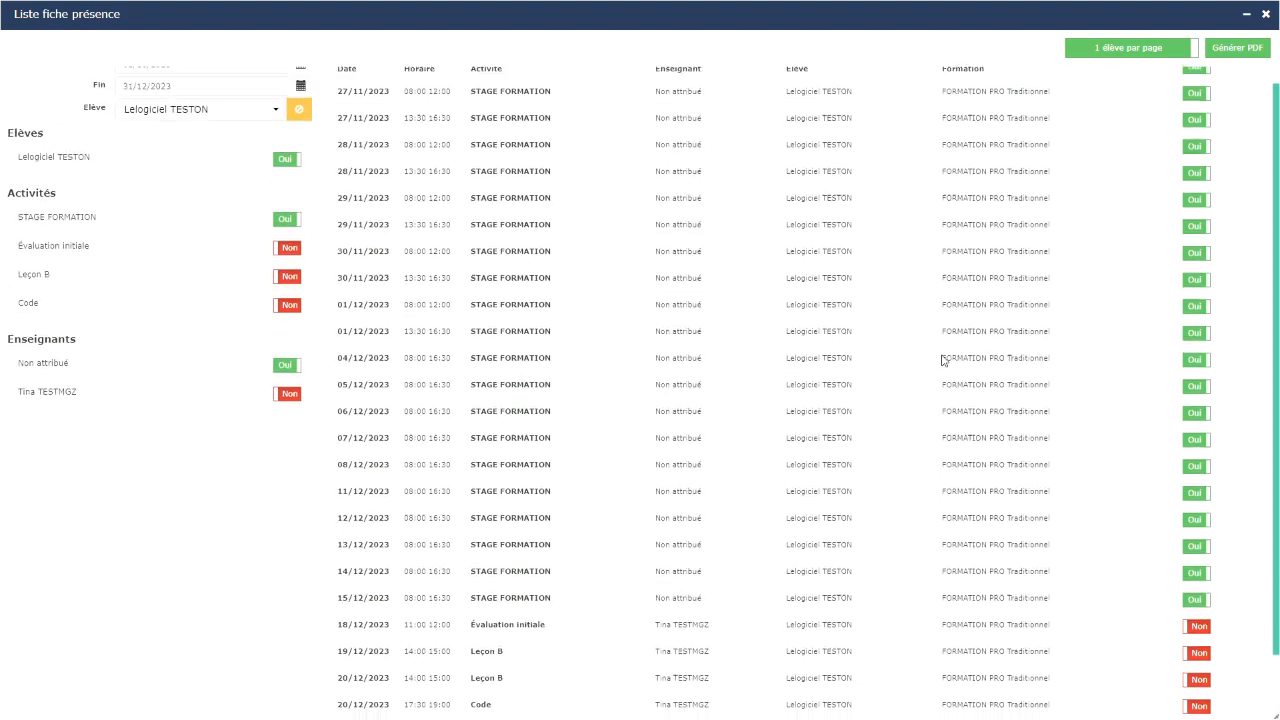
pyautogui.scroll(3, 943, 360)
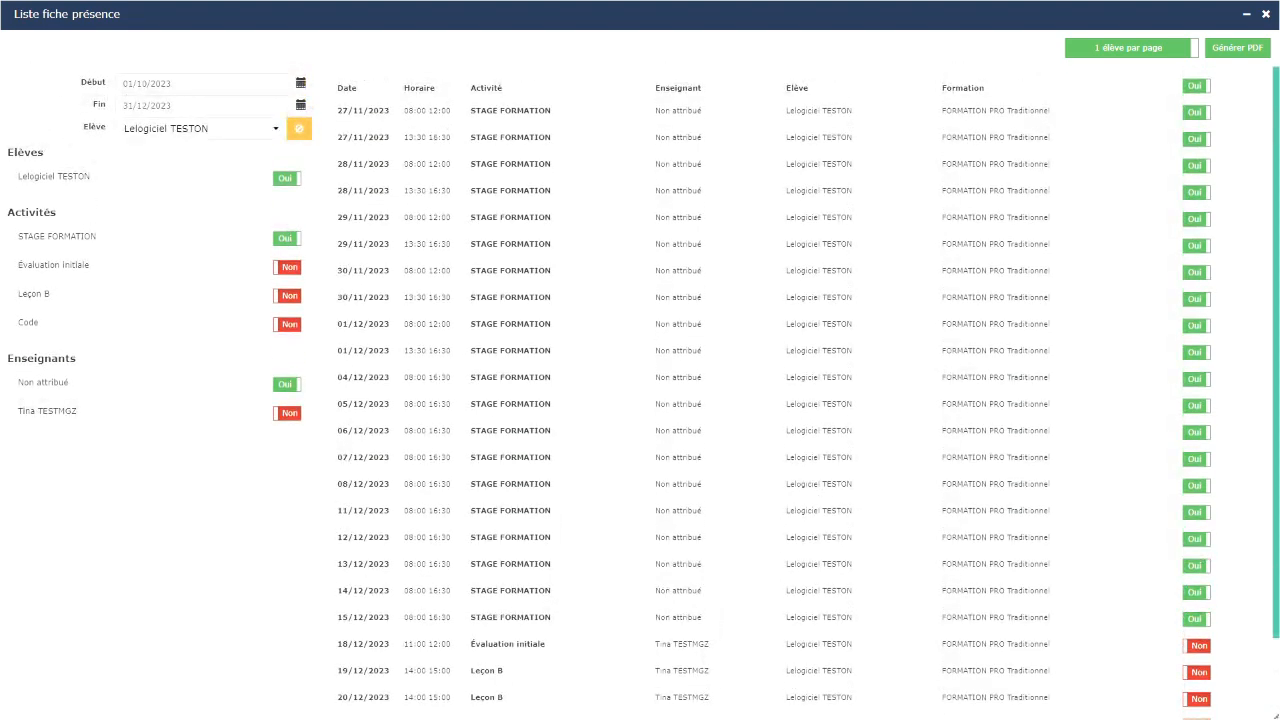
# Step: Keep the '1 élève par page' layout and generate the attendance sheet PDF
pyautogui.click(1126, 50)
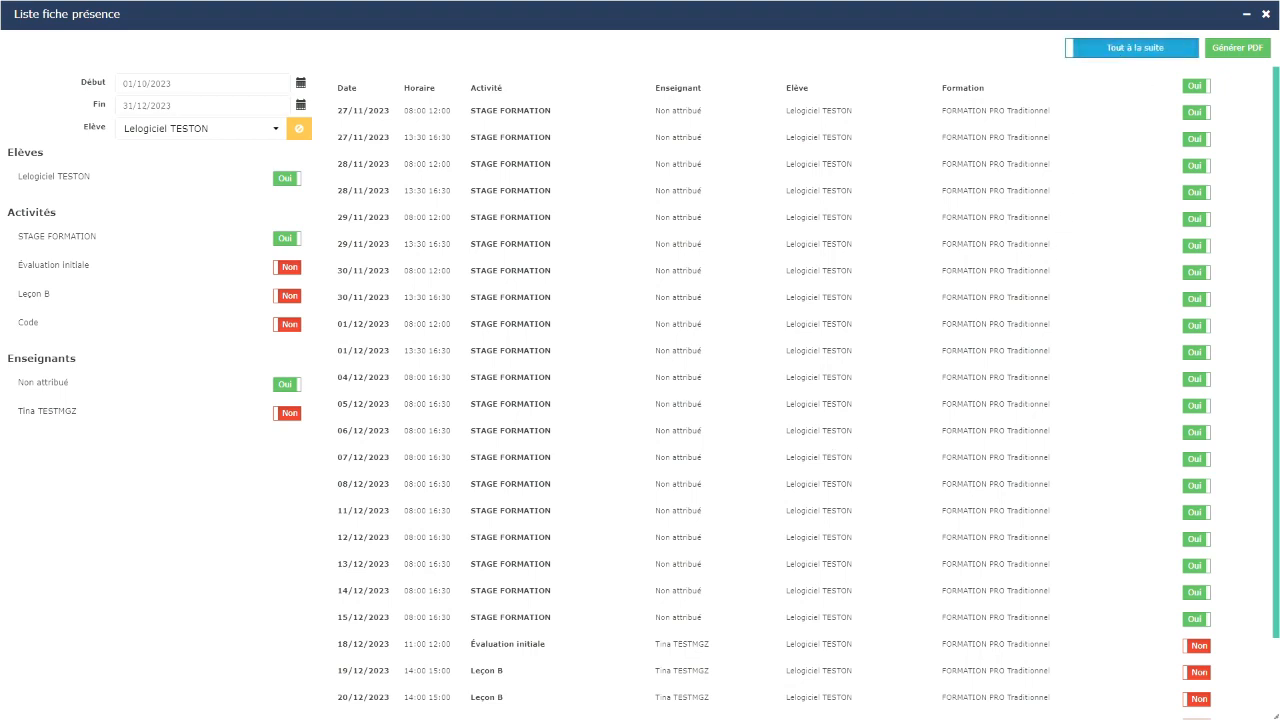
pyautogui.click(1126, 50)
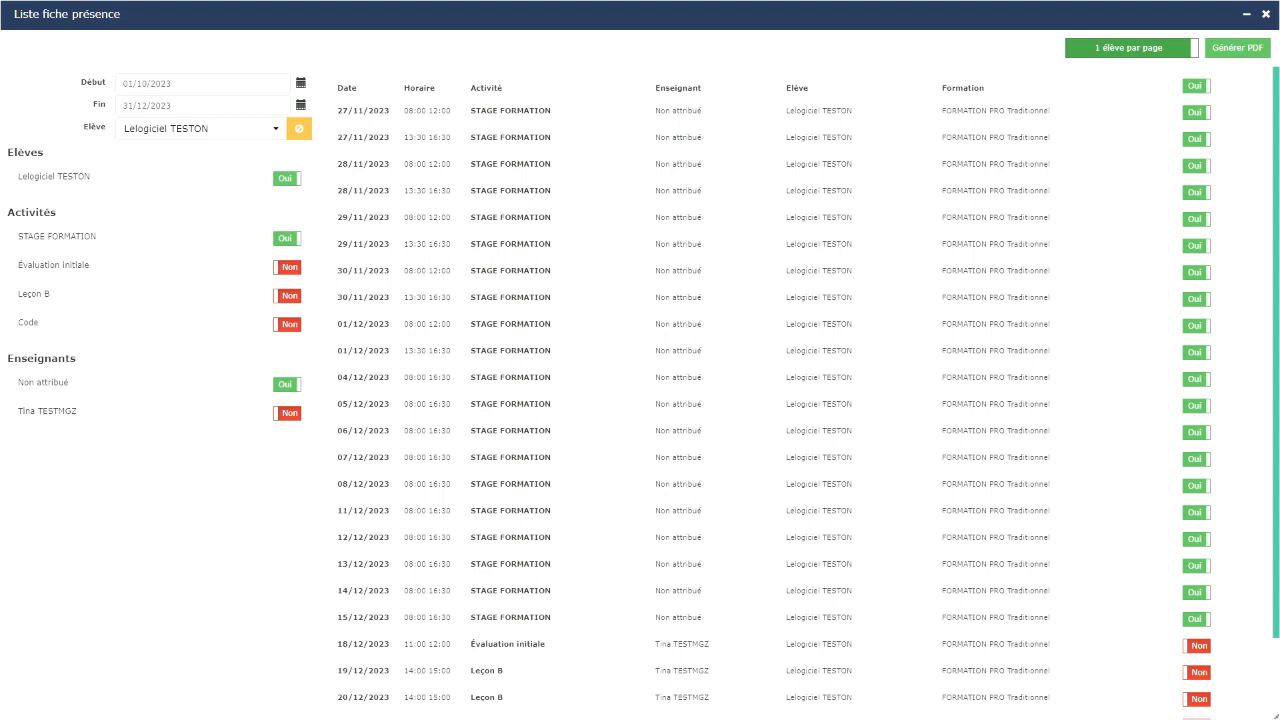
pyautogui.click(1120, 55)
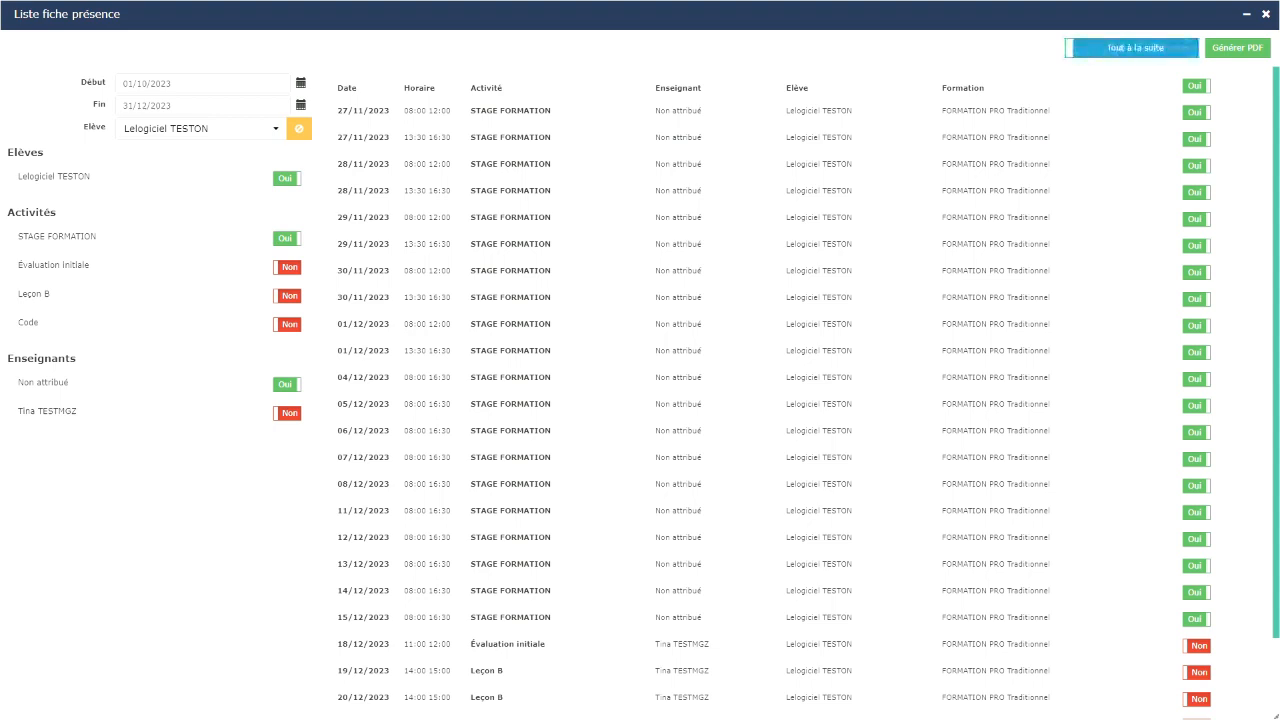
pyautogui.click(1123, 49)
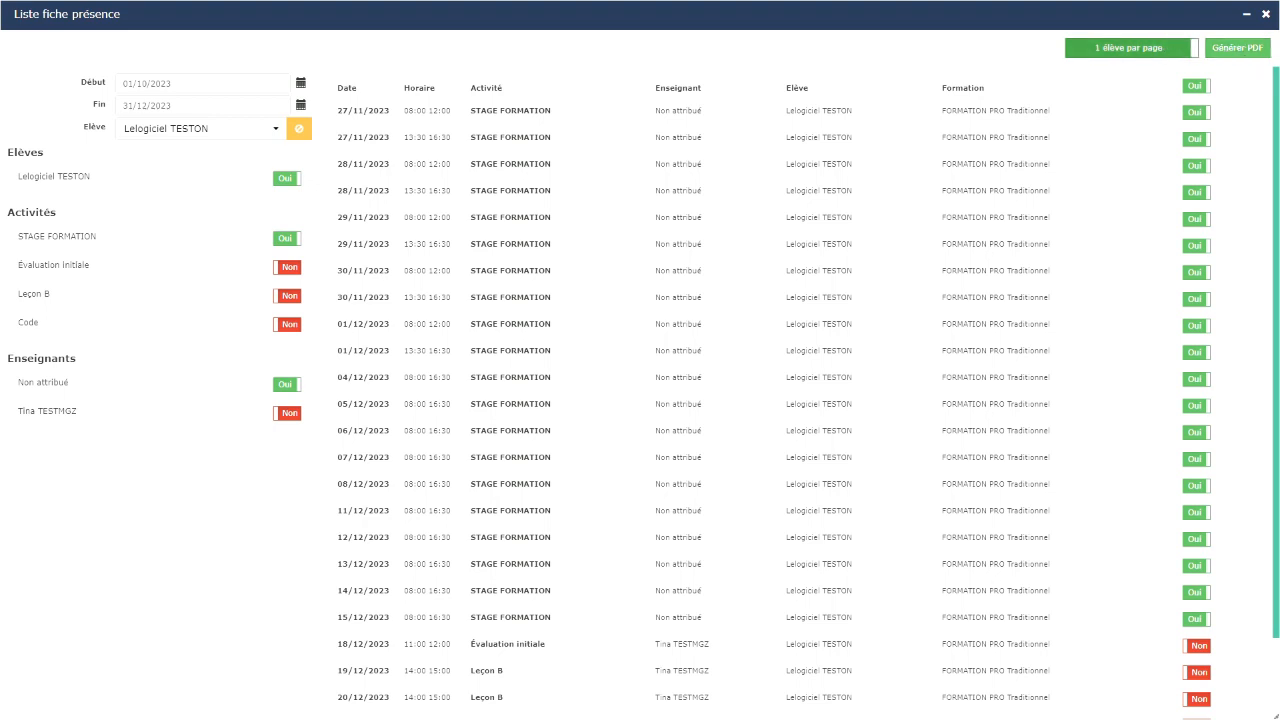
pyautogui.click(1157, 52)
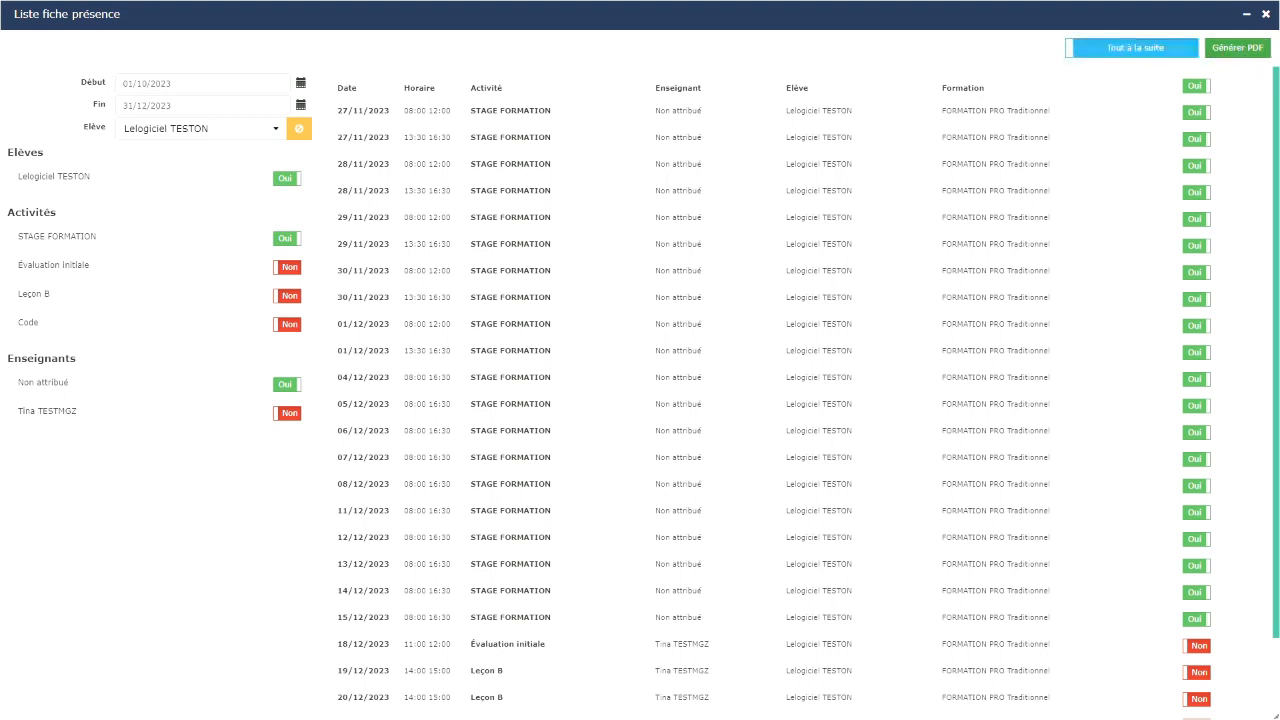
pyautogui.click(1170, 48)
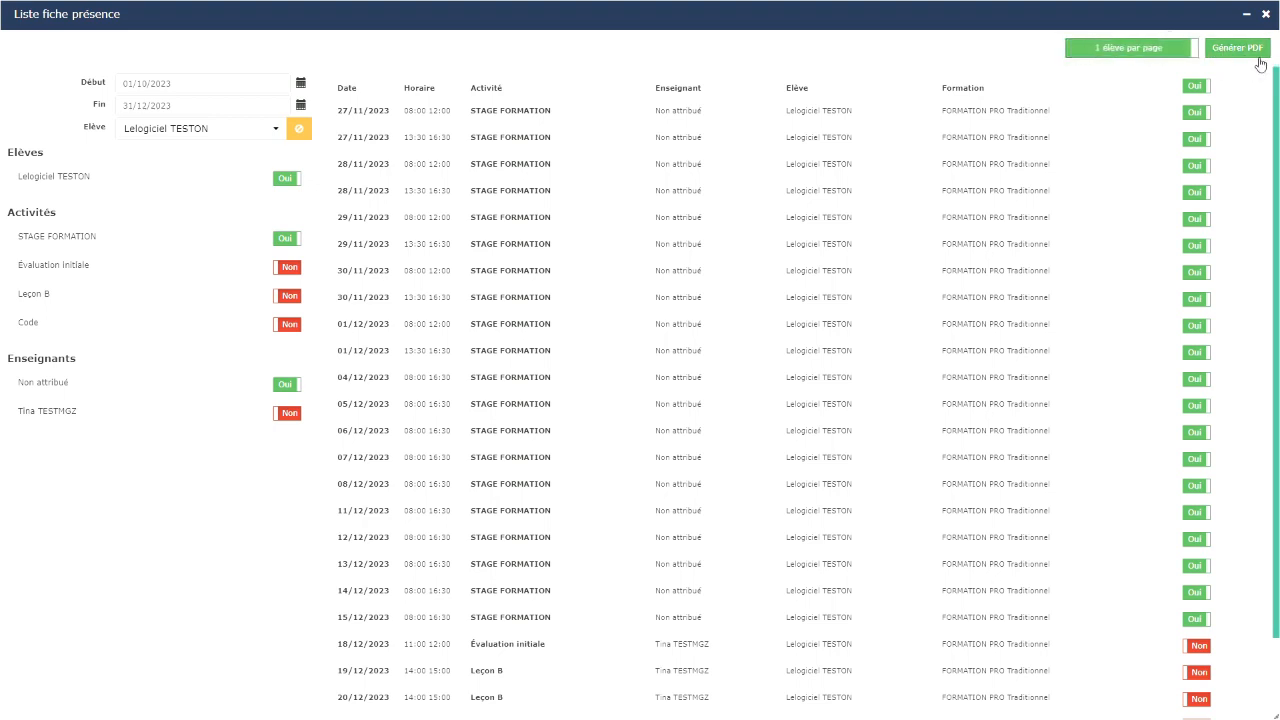
pyautogui.click(1238, 50)
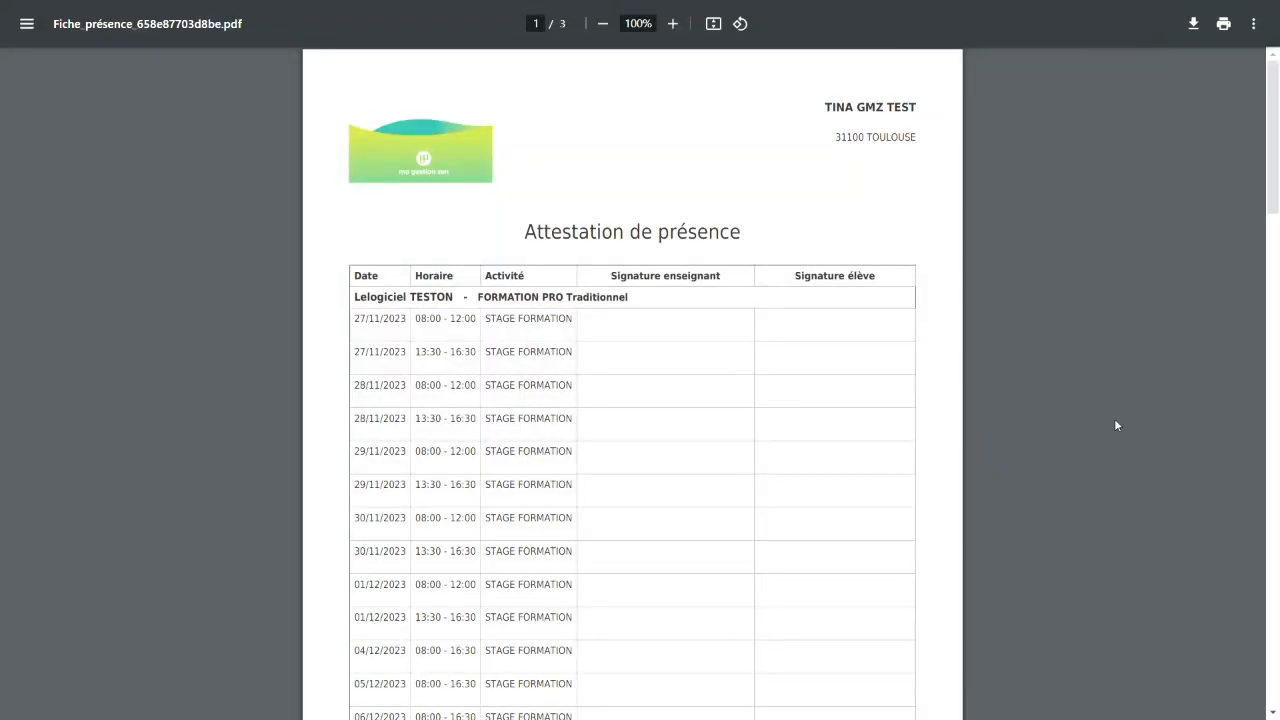
pyautogui.scroll(-2, 632, 400)
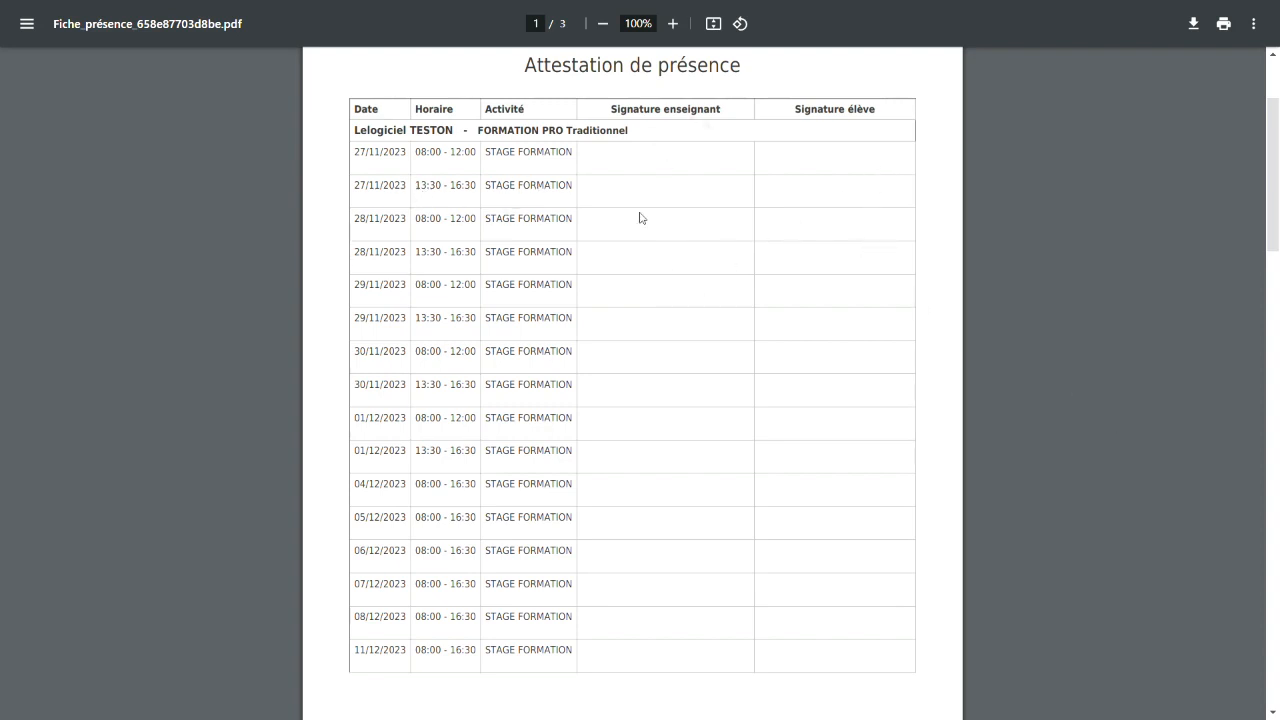
pyautogui.scroll(-4, 708, 400)
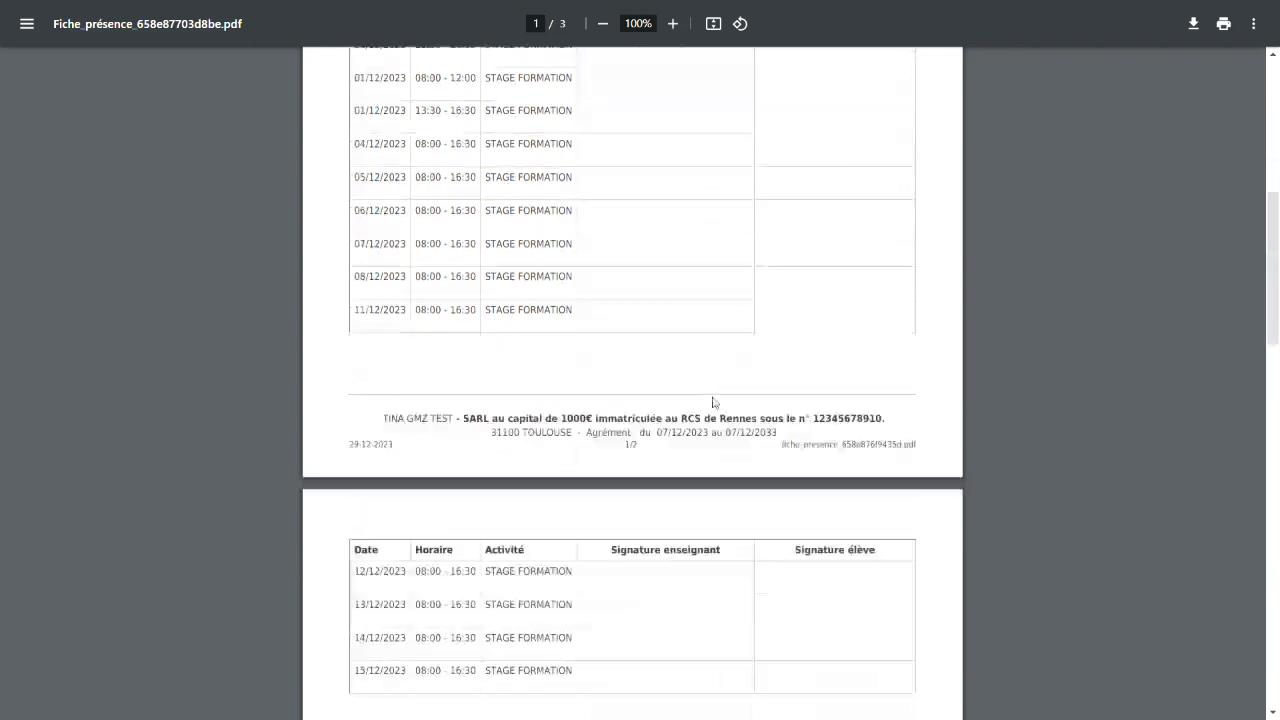
pyautogui.scroll(-4, 714, 402)
pyautogui.scroll(9, 711, 400)
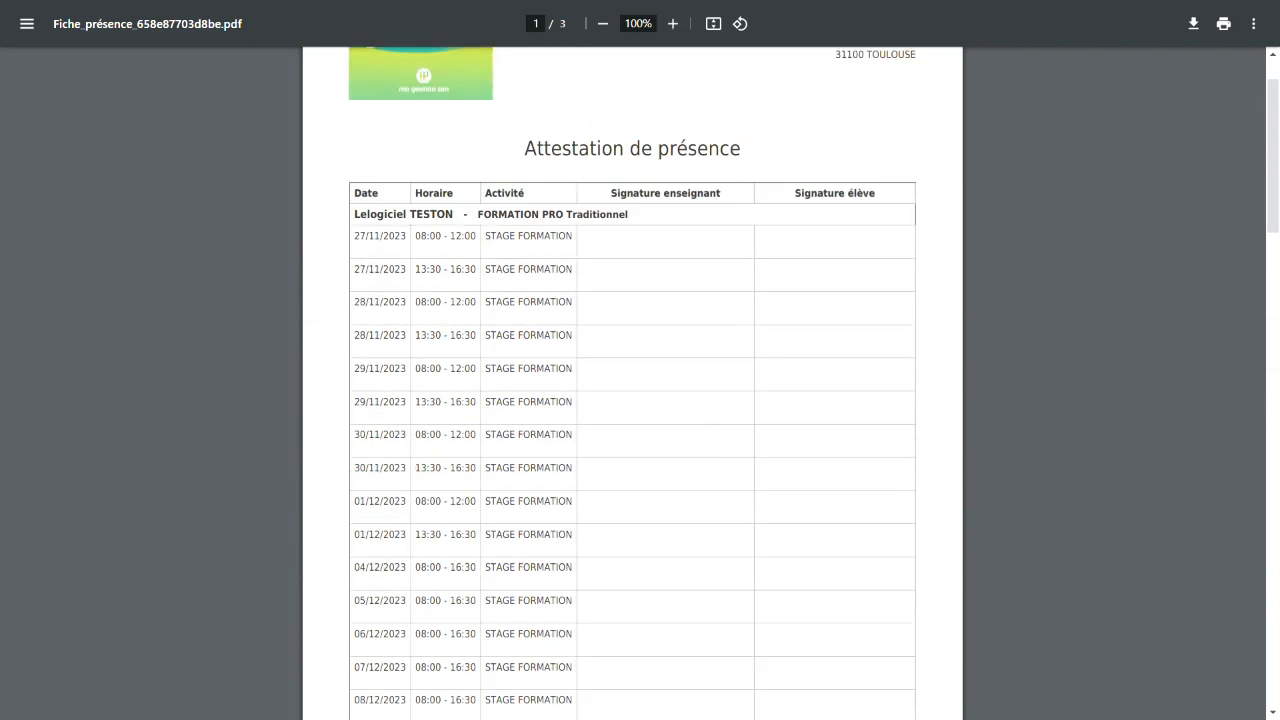
pyautogui.scroll(-2, 632, 400)
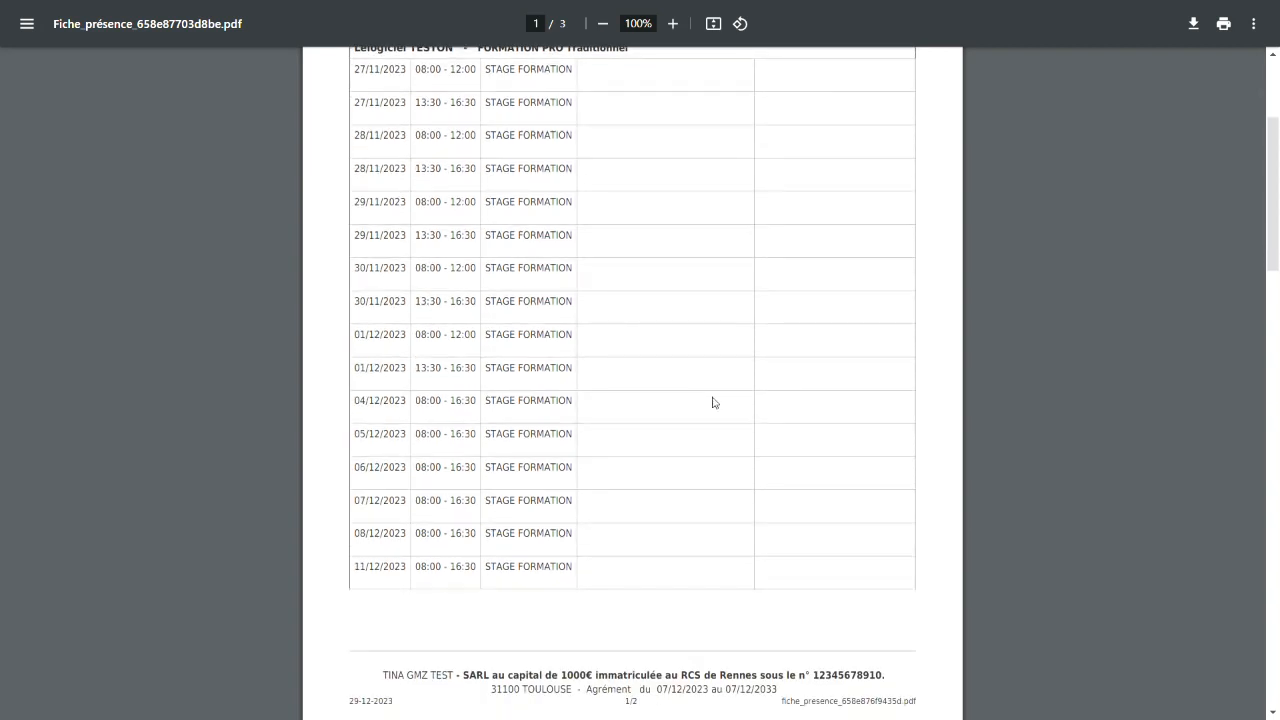
pyautogui.scroll(2, 711, 400)
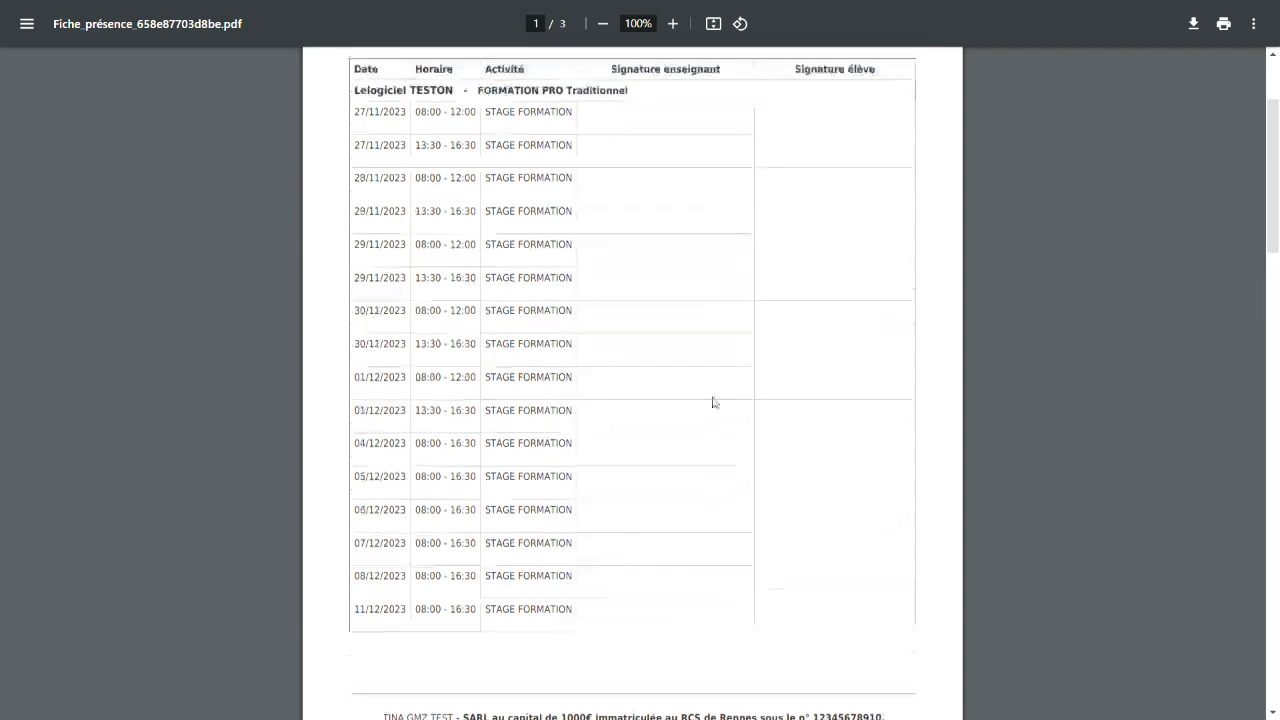
pyautogui.scroll(1, 714, 402)
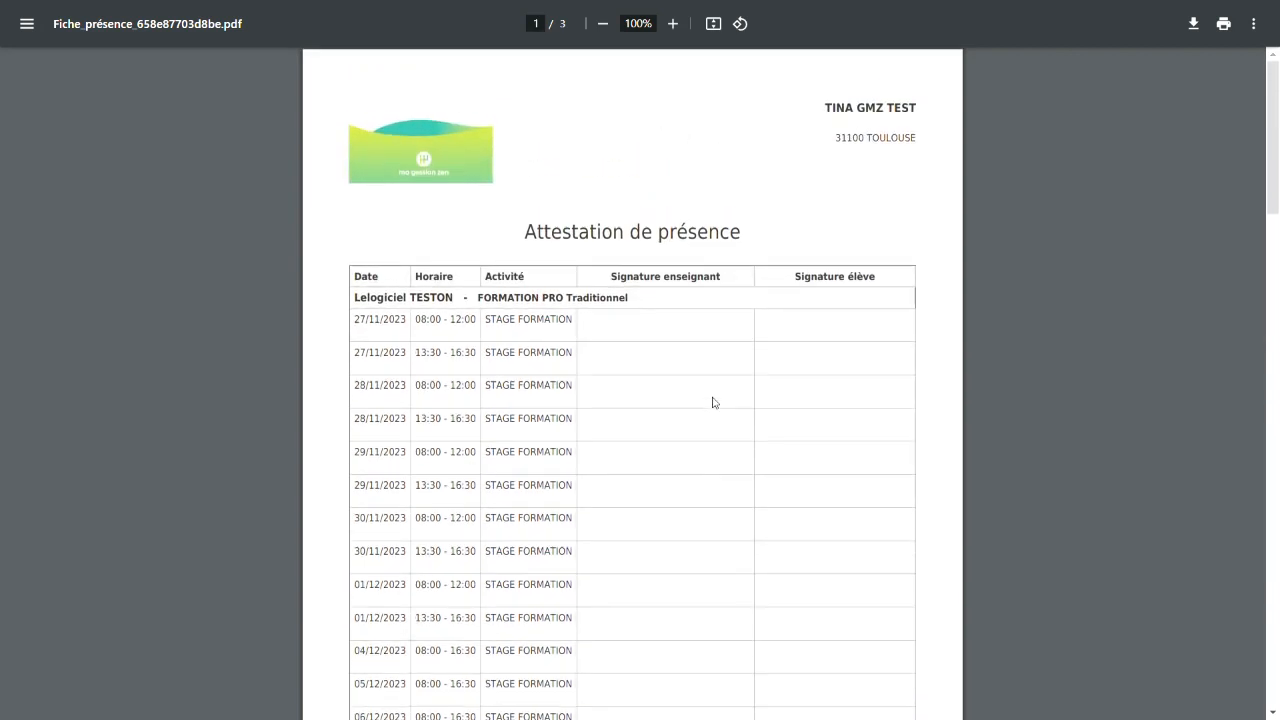